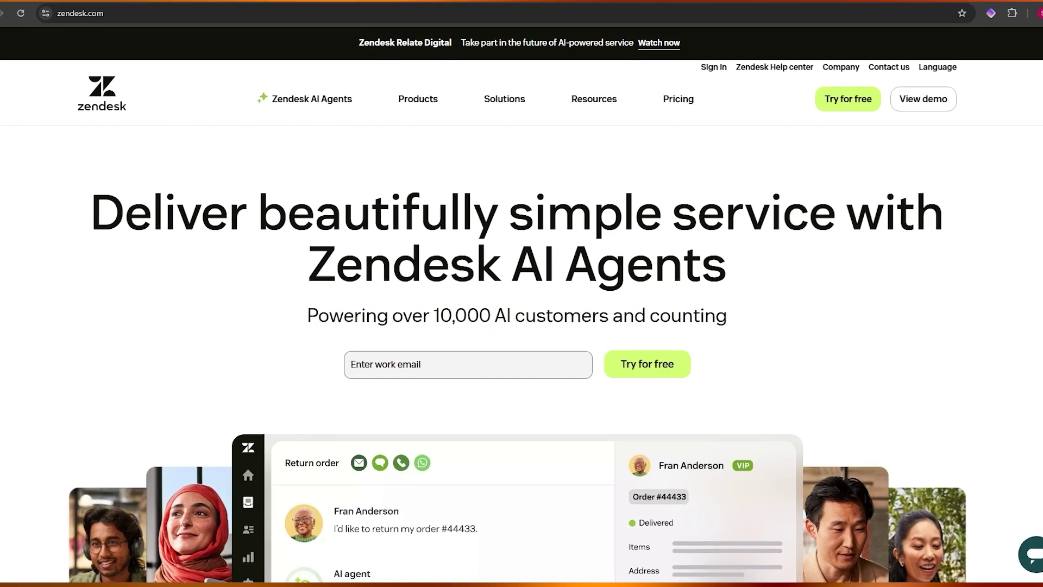
Step: Browse the product page, then enter a work email and start the Zendesk free trial
scroll(233, 363, "down", 10)
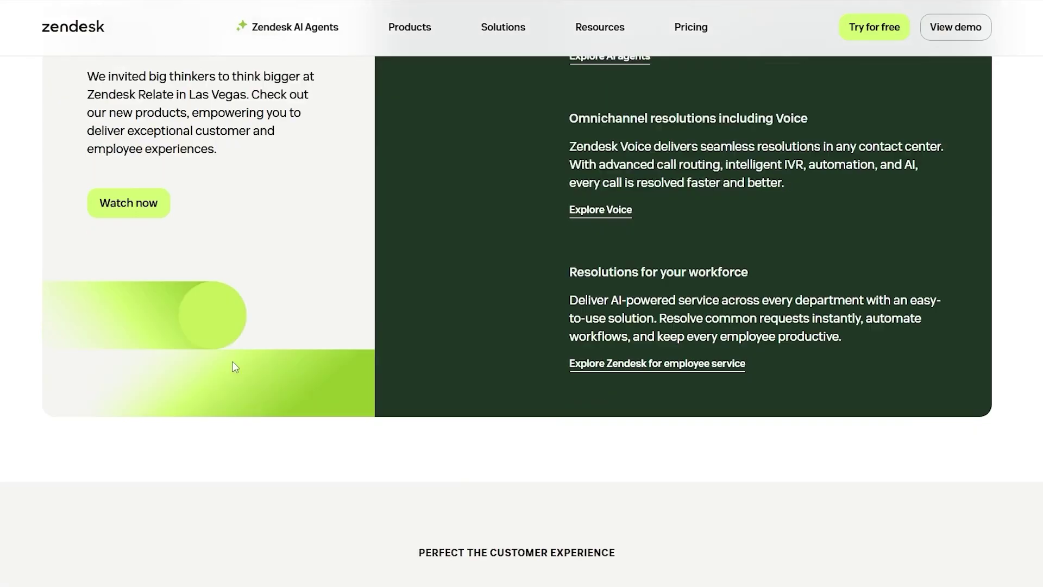
scroll(233, 350, "up", 10)
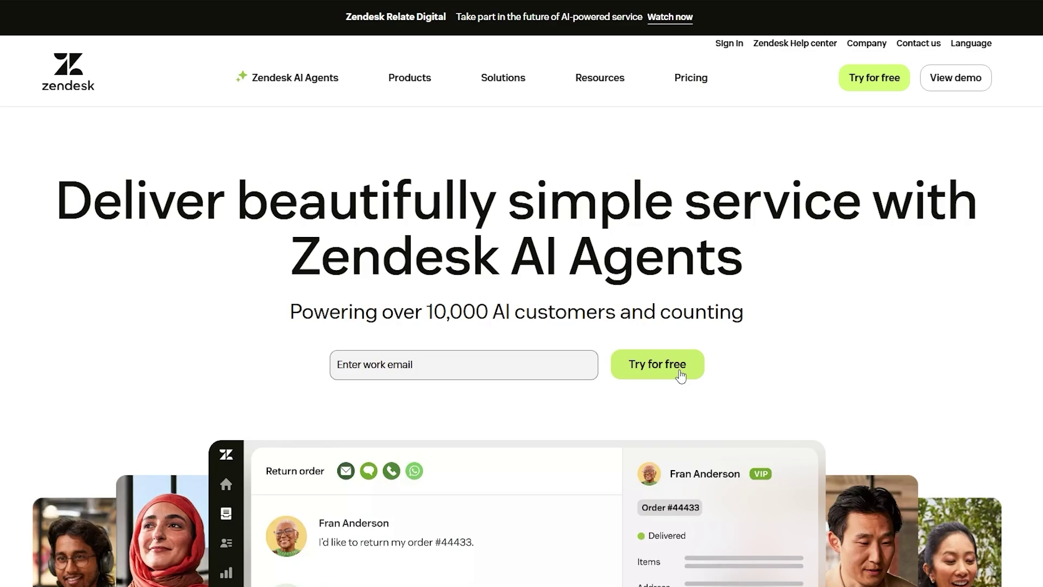
scroll(810, 242, "down", 15)
scroll(812, 238, "up", 12)
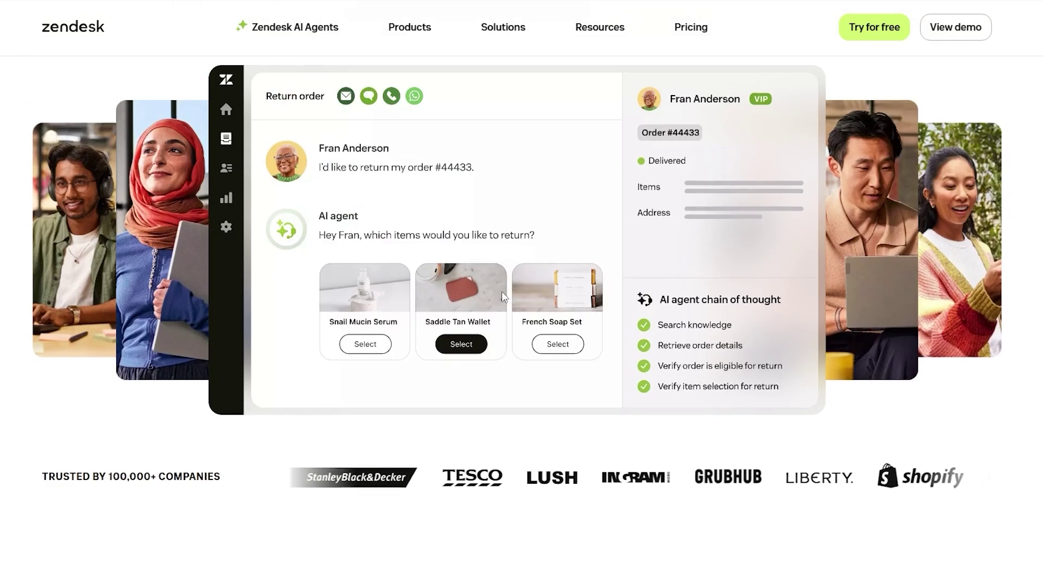
scroll(603, 338, "down", 15)
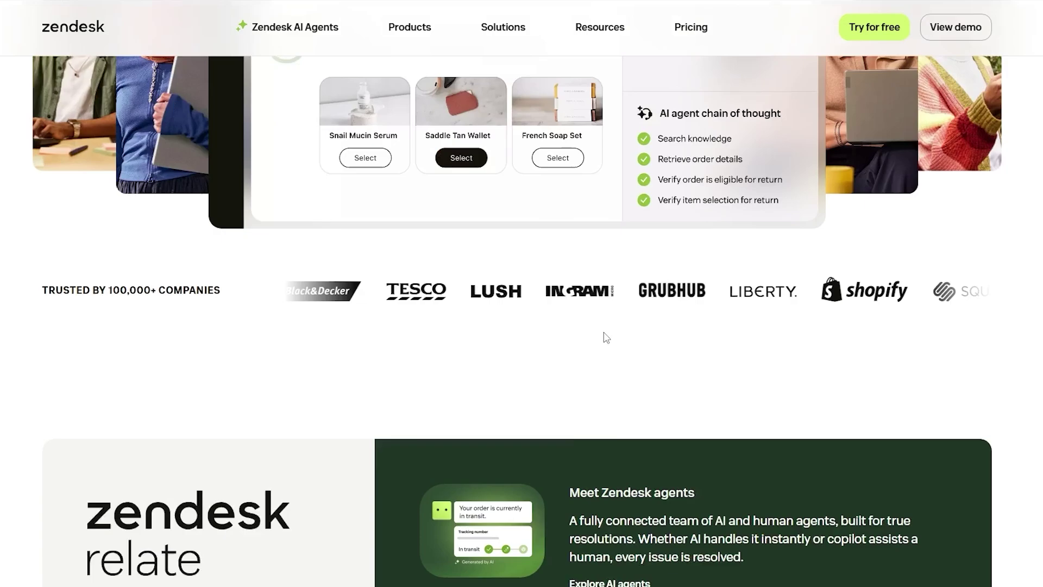
scroll(608, 335, "down", 20)
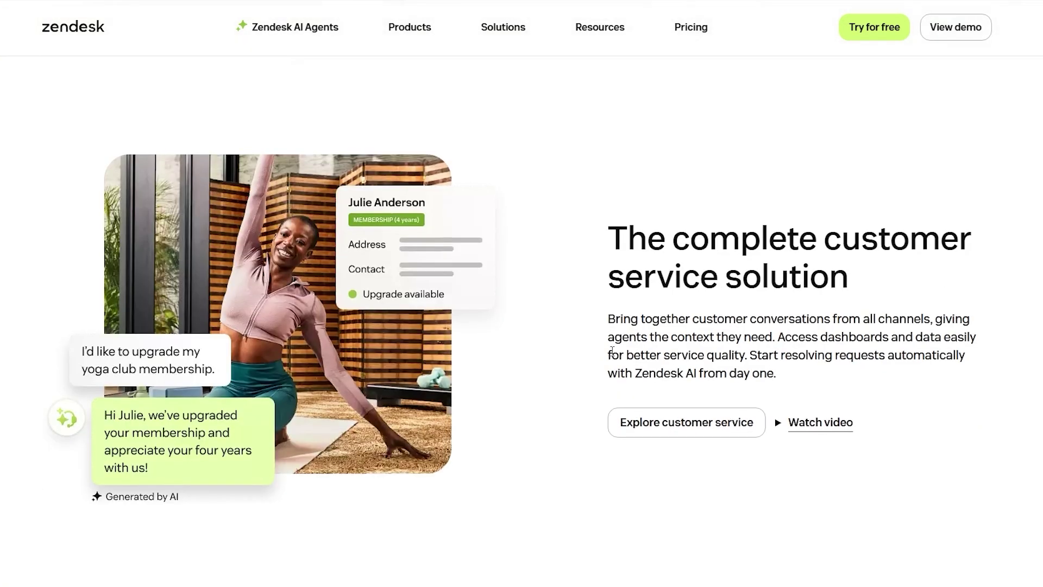
mouse_move(408, 38)
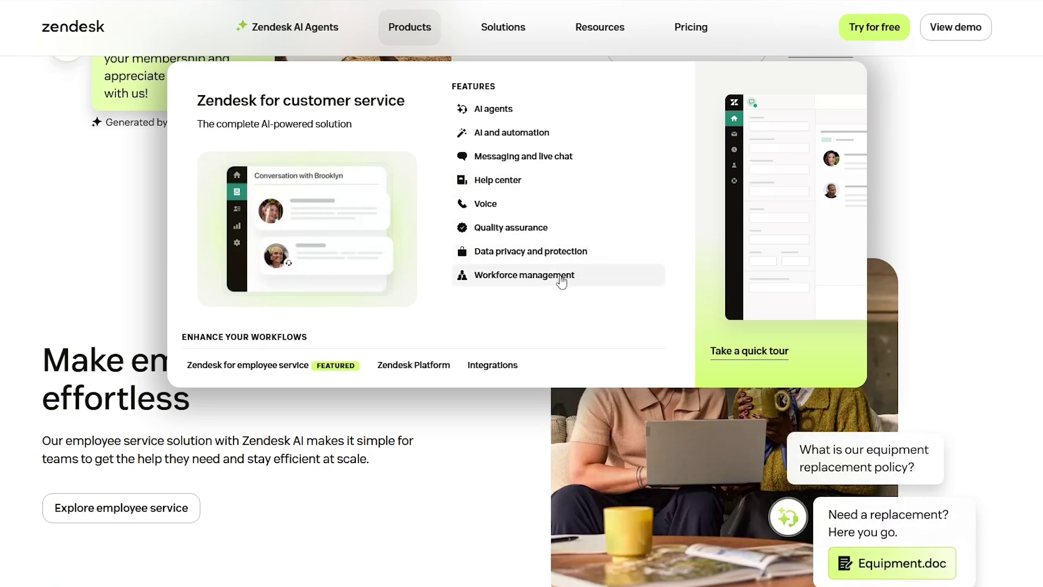
left_click(600, 280)
scroll(522, 294, "up", 15)
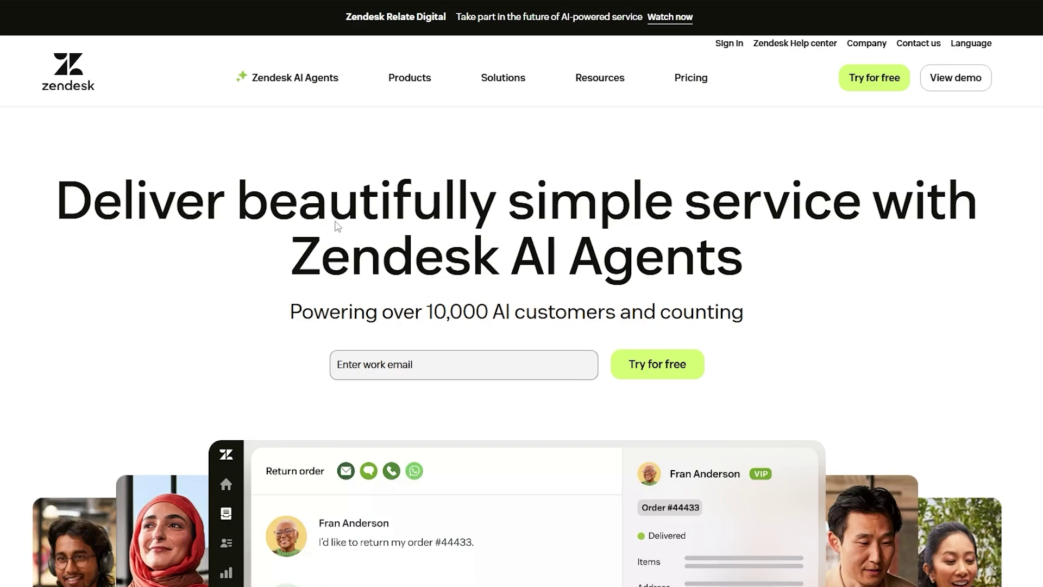
left_click(385, 376)
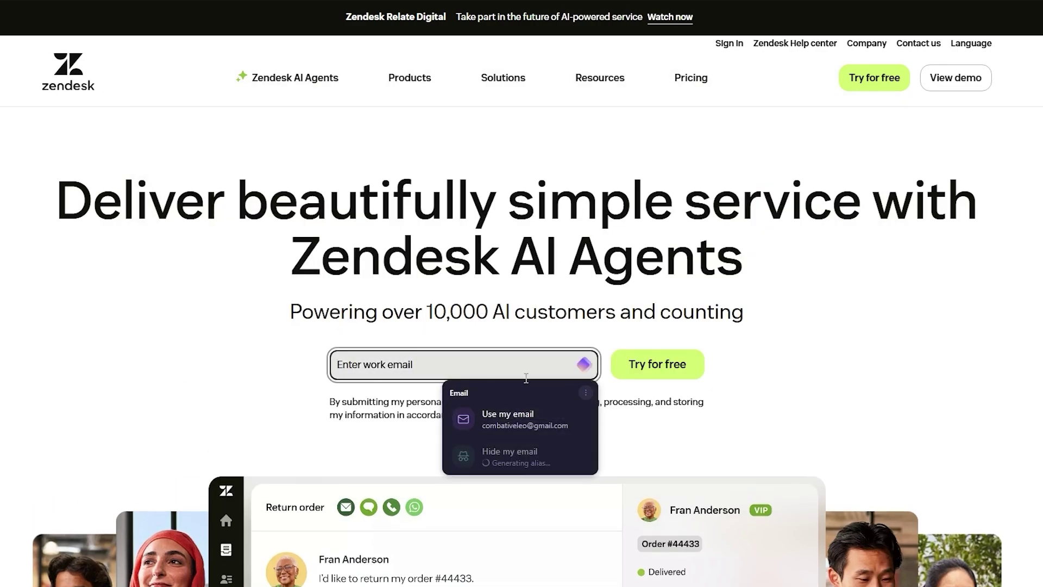
left_click(647, 367)
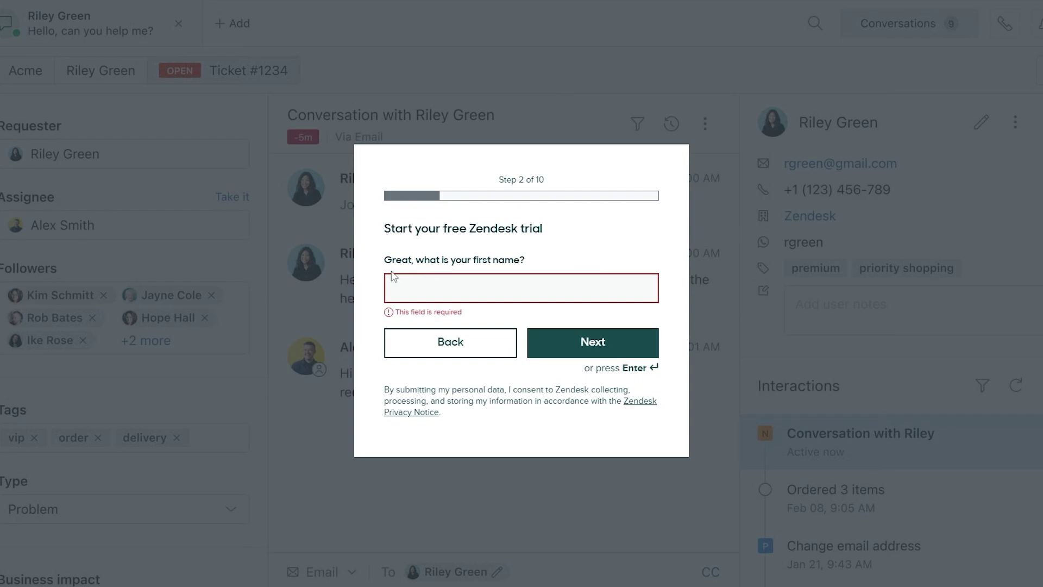
Step: Fill in the user's first and last name in the signup steps
left_click_drag(385, 260, 488, 280)
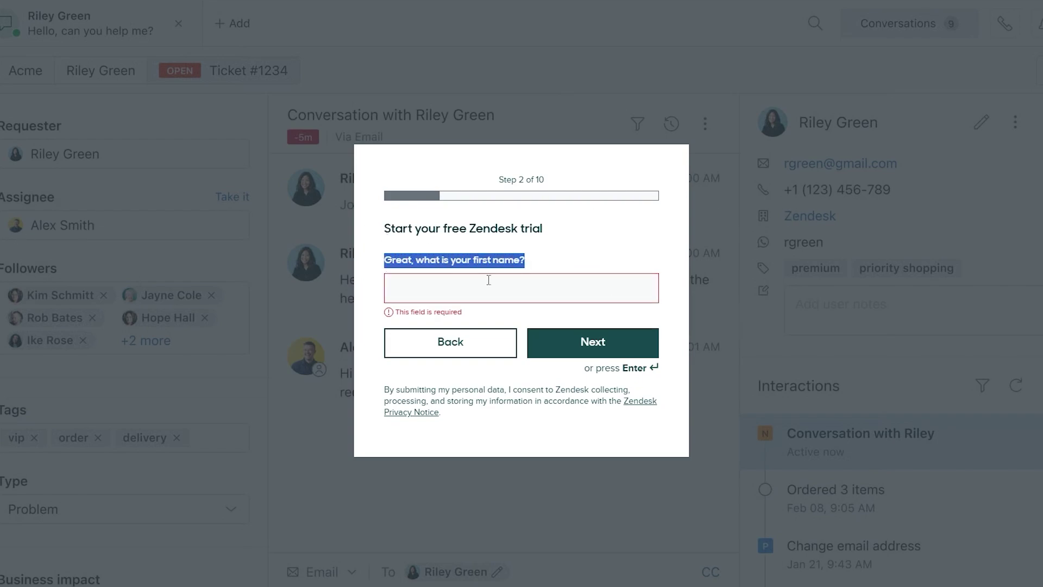
left_click(480, 281)
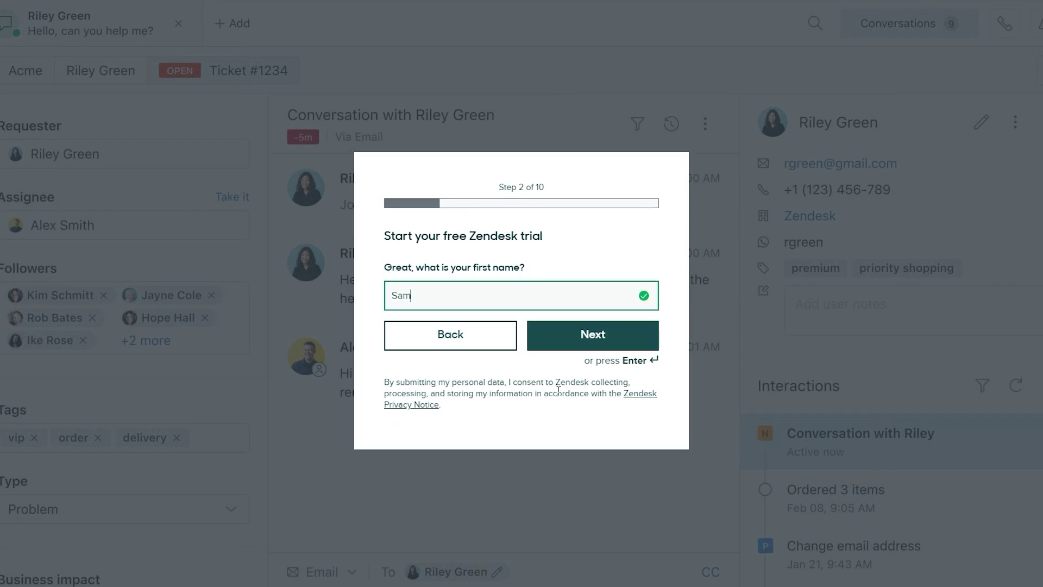
left_click(587, 337)
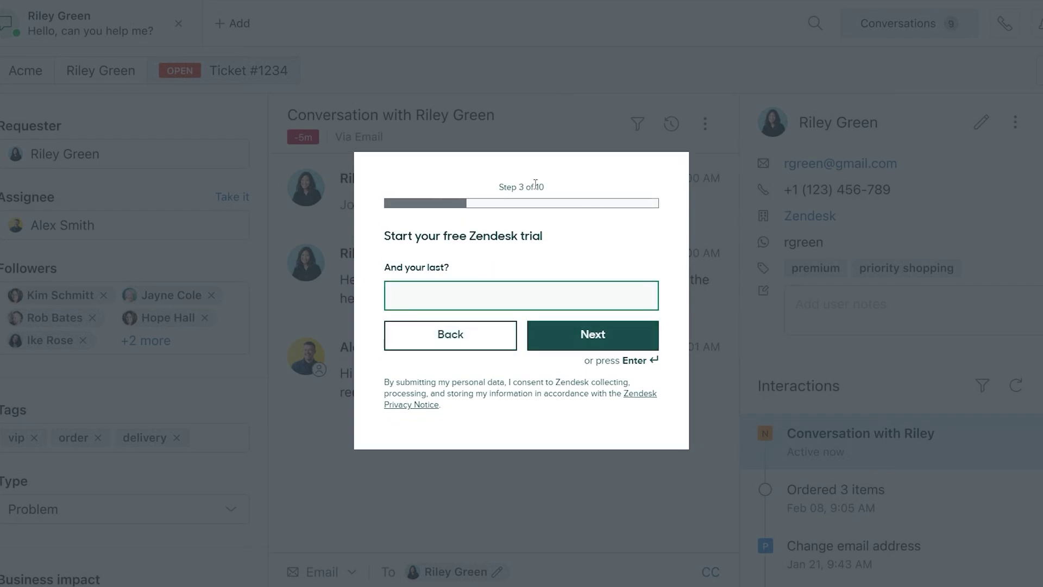
key("Return")
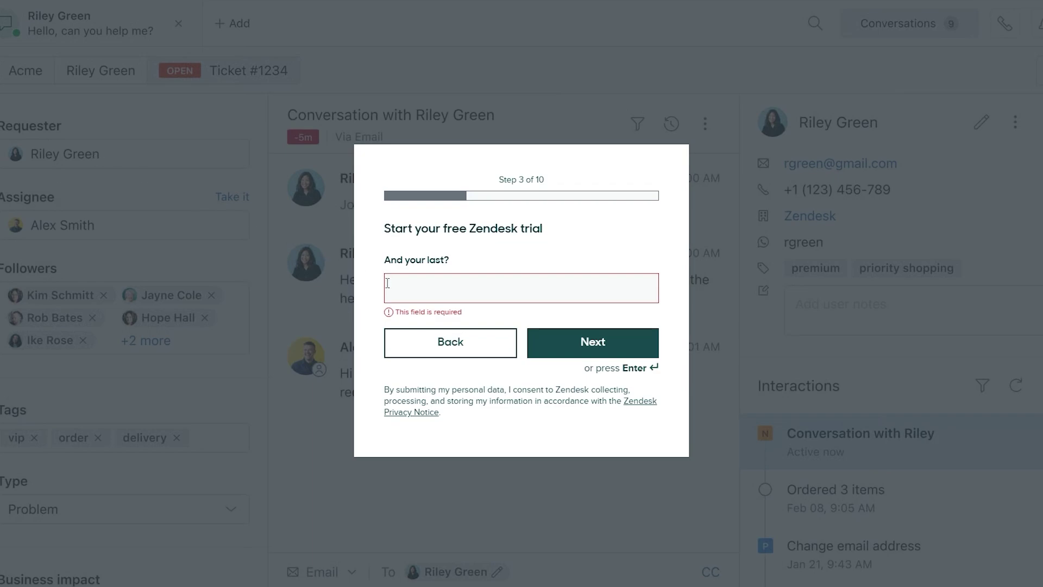
left_click(433, 292)
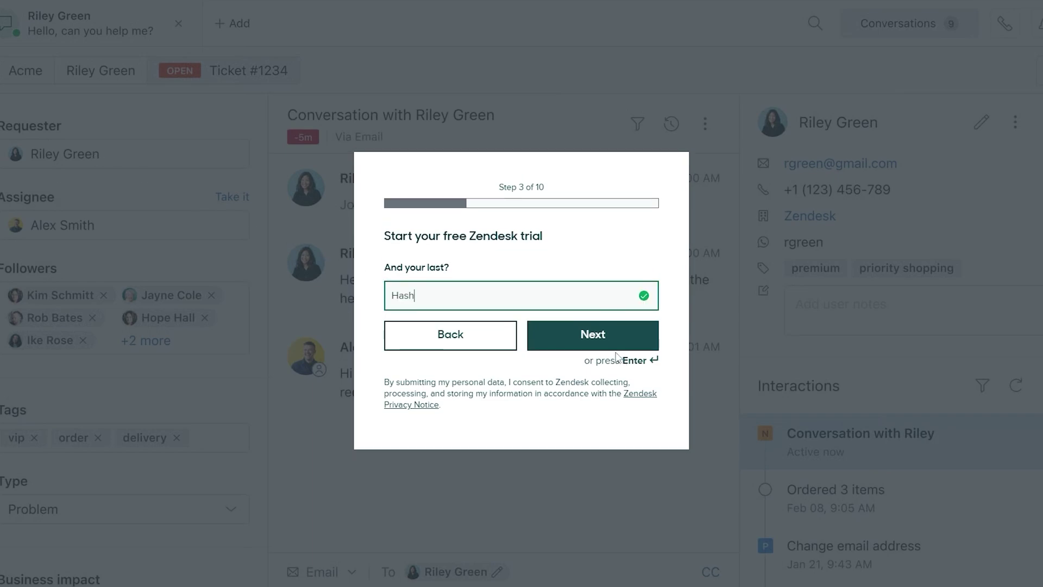
Step: Enter the phone number, company and job title and advance to employee count
left_click(619, 354)
left_click_drag(483, 237, 546, 245)
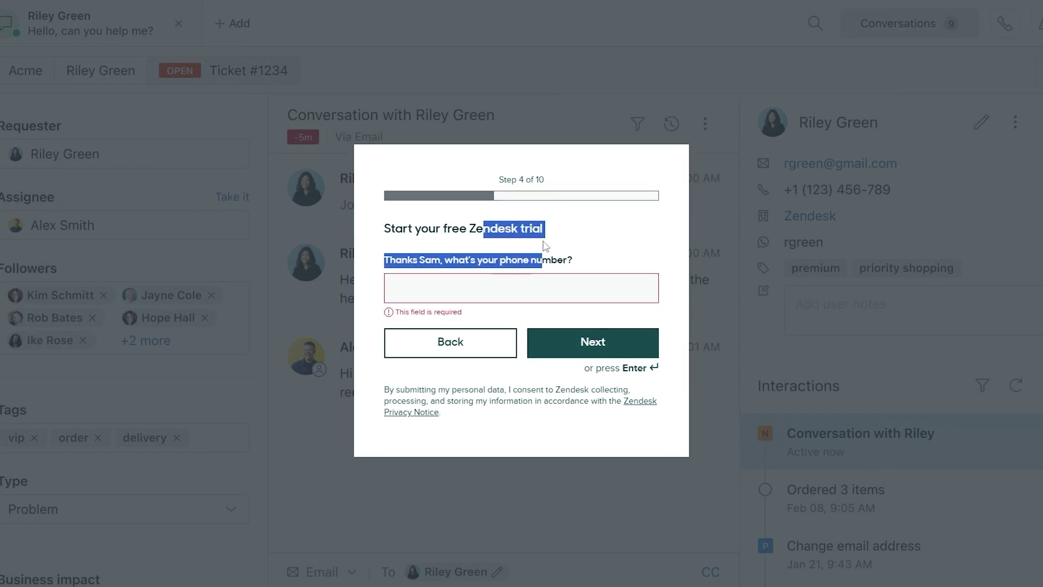
left_click(446, 288)
left_click_drag(487, 260, 540, 260)
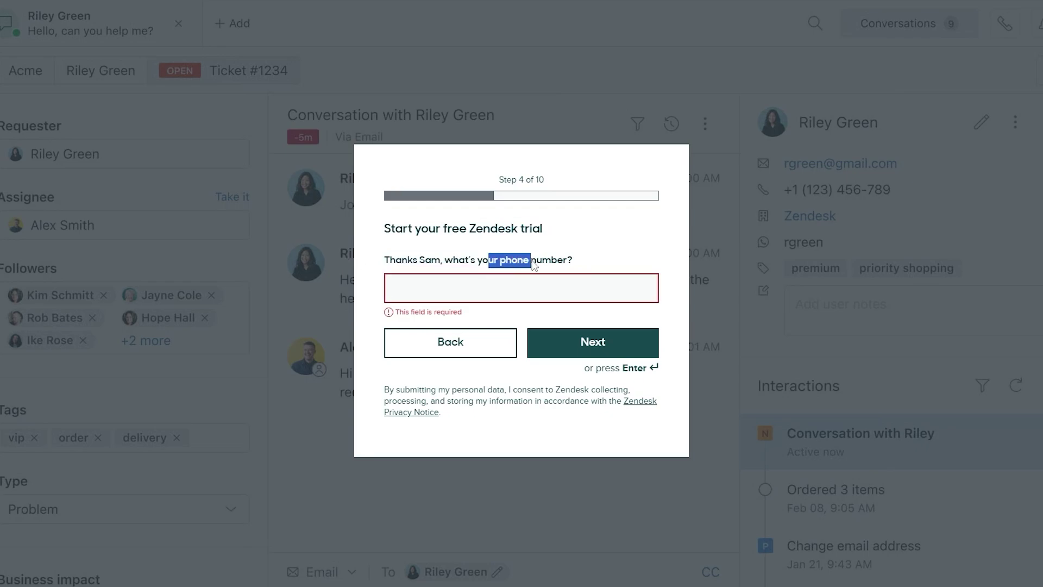
left_click(445, 295)
key("Return")
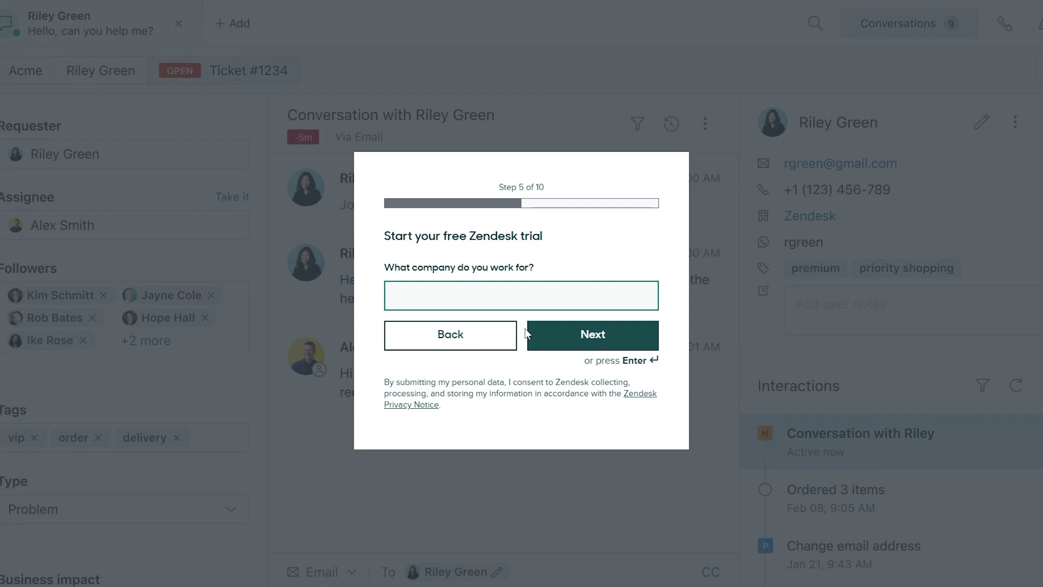
key("Return")
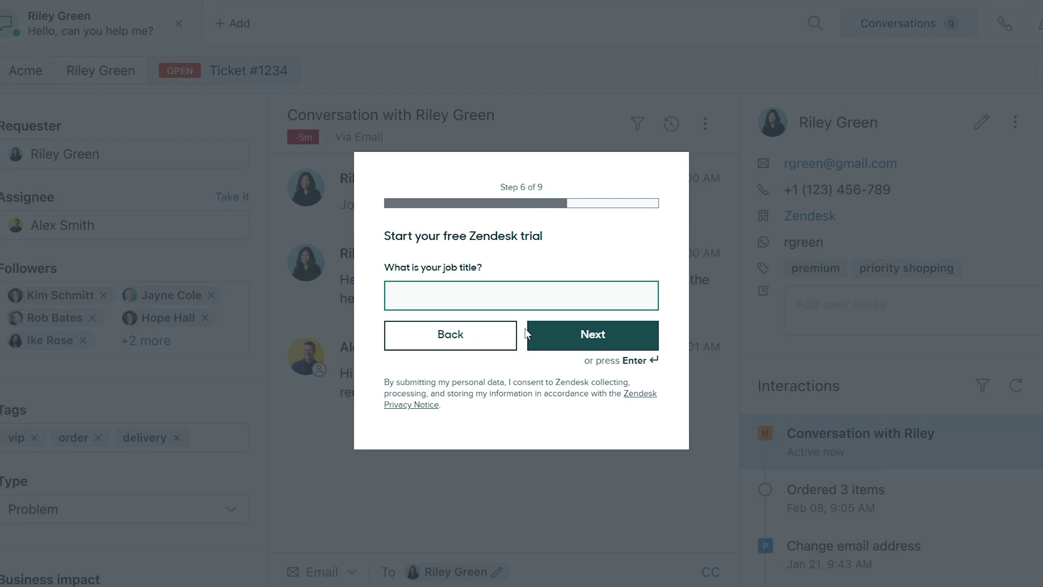
key("Return")
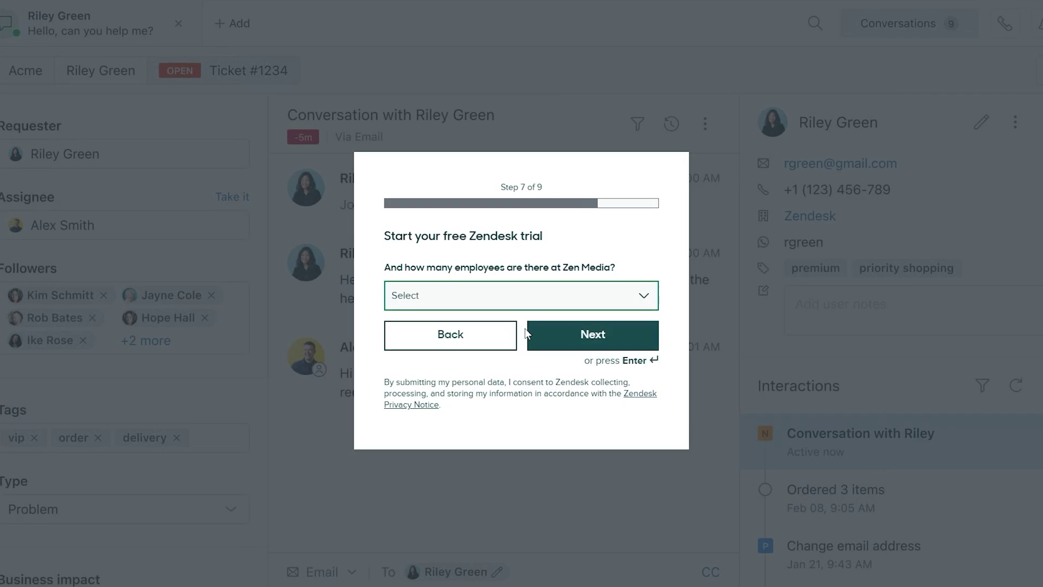
Step: Choose 1-9 employees, keep English, and paste the account password
left_click(559, 303)
left_click(578, 333)
left_click(603, 329)
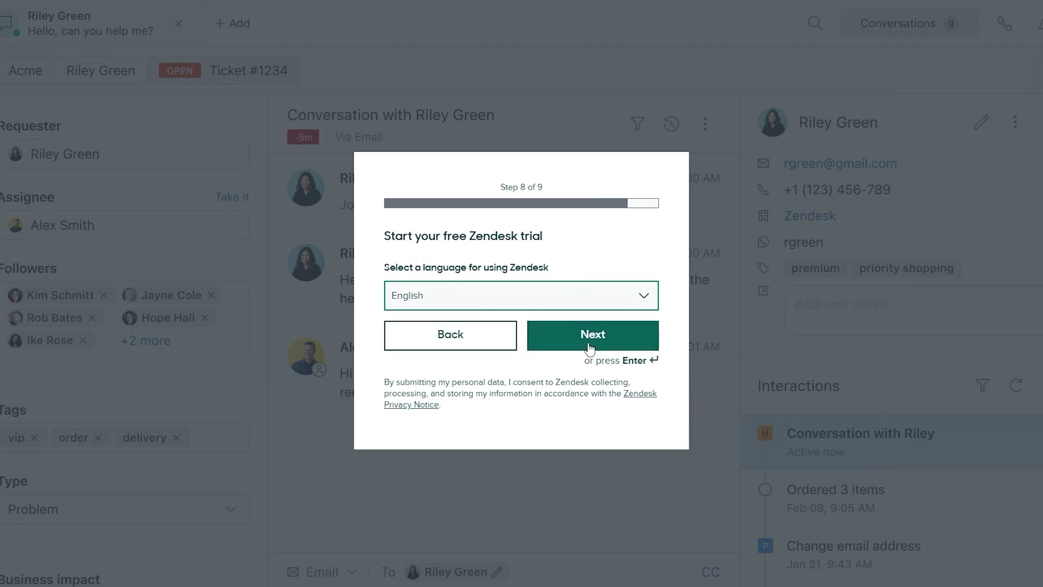
left_click(590, 342)
left_click(485, 303)
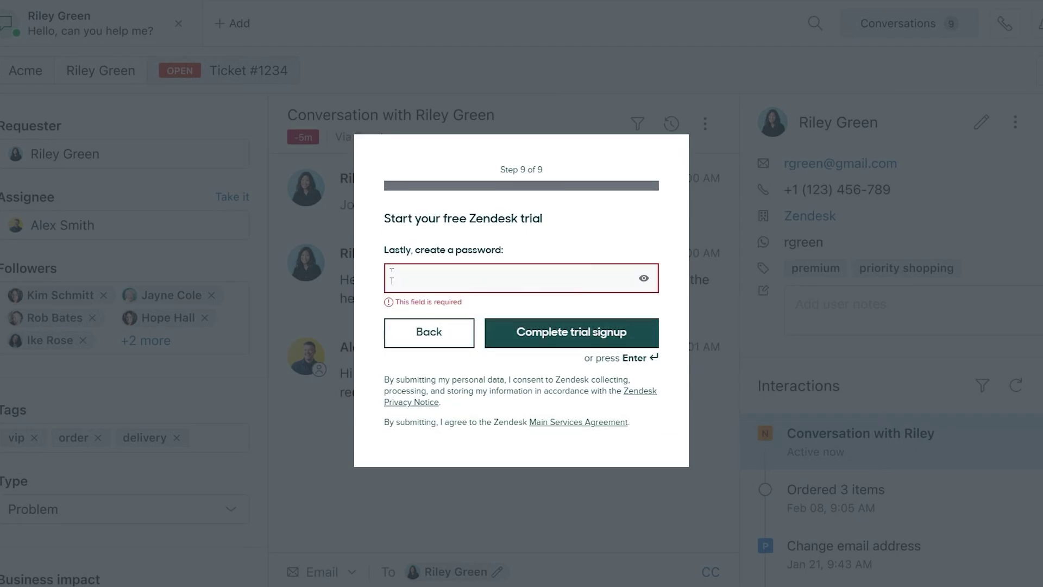
left_click_drag(389, 260, 506, 259)
key("ctrl+v")
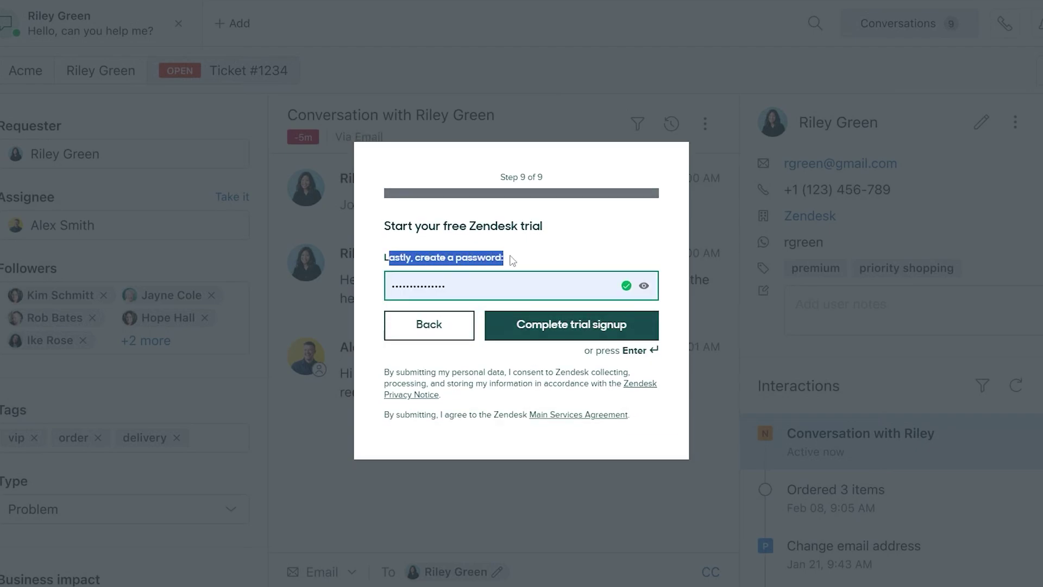
Step: Complete the trial signup and verify the account from the Zendesk email in Gmail
left_click(545, 334)
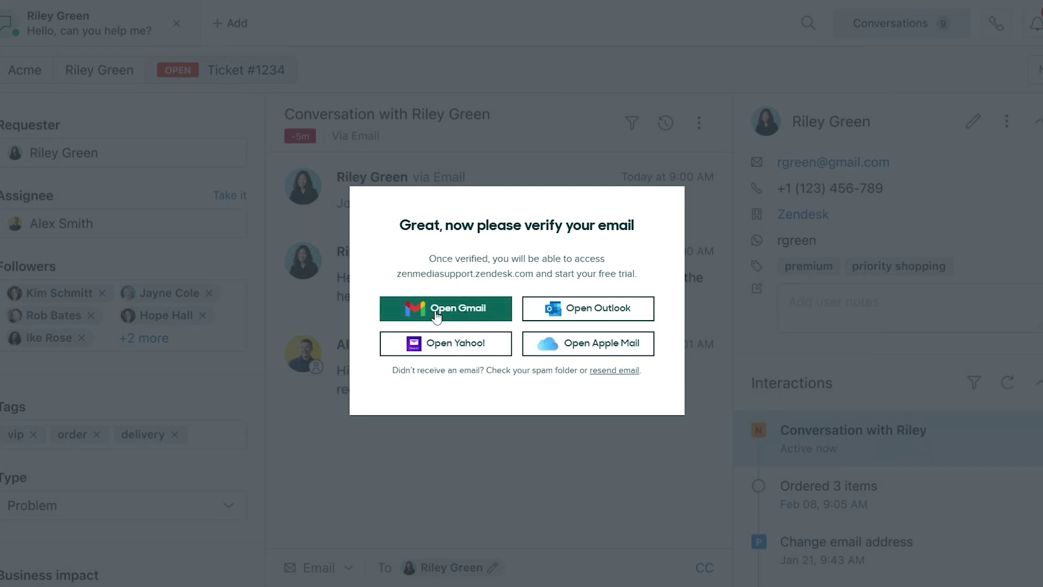
left_click(456, 314)
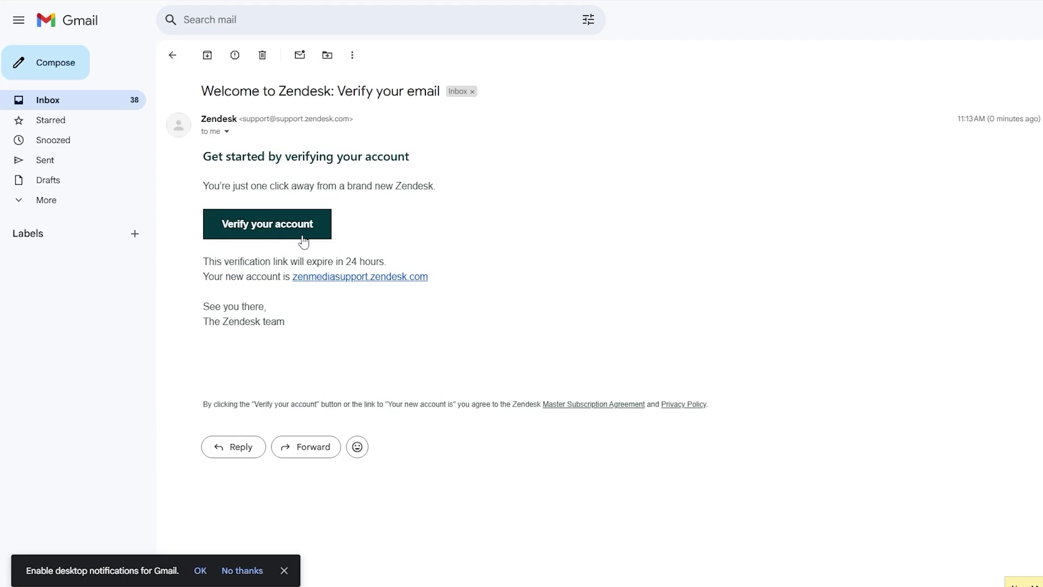
left_click(280, 232)
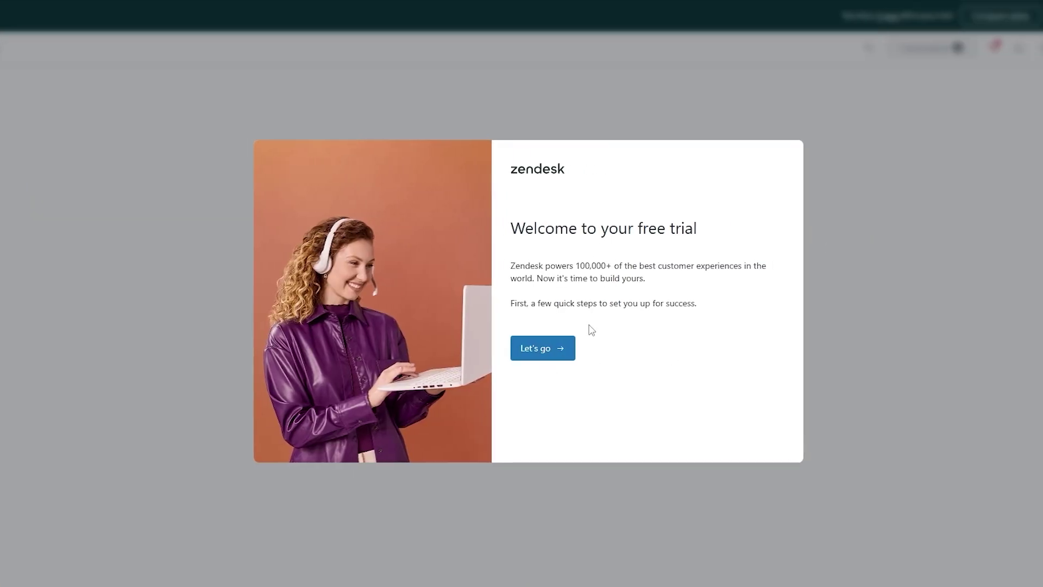
Step: Fill the email footer with website zenmedia.com and the support phone number, then save
left_click(520, 357)
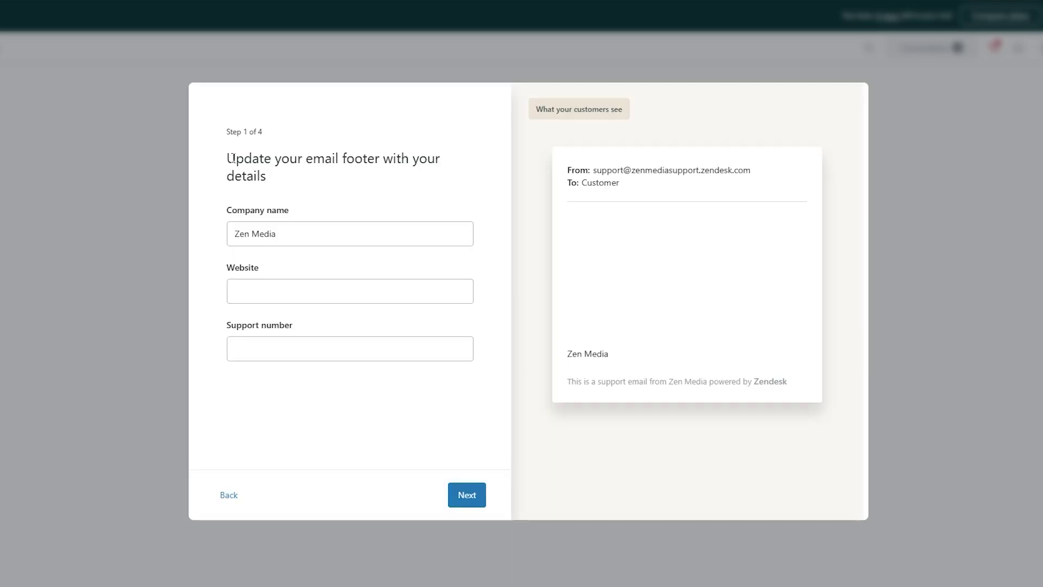
triple_click(468, 164)
left_click(315, 187)
left_click(242, 233)
left_click(250, 288)
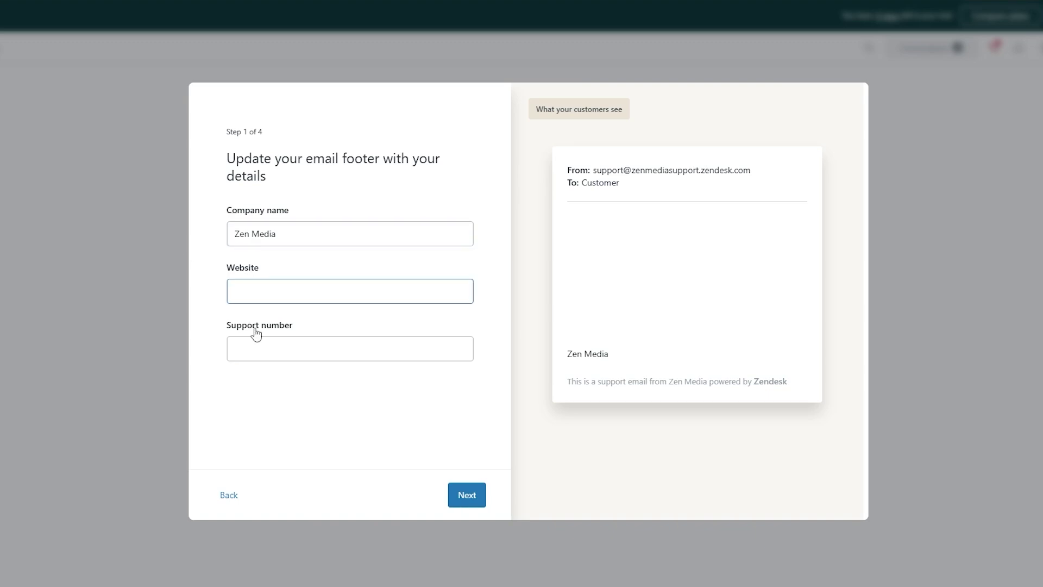
left_click(251, 338)
left_click(250, 302)
type("zenmedia.com")
key("Tab")
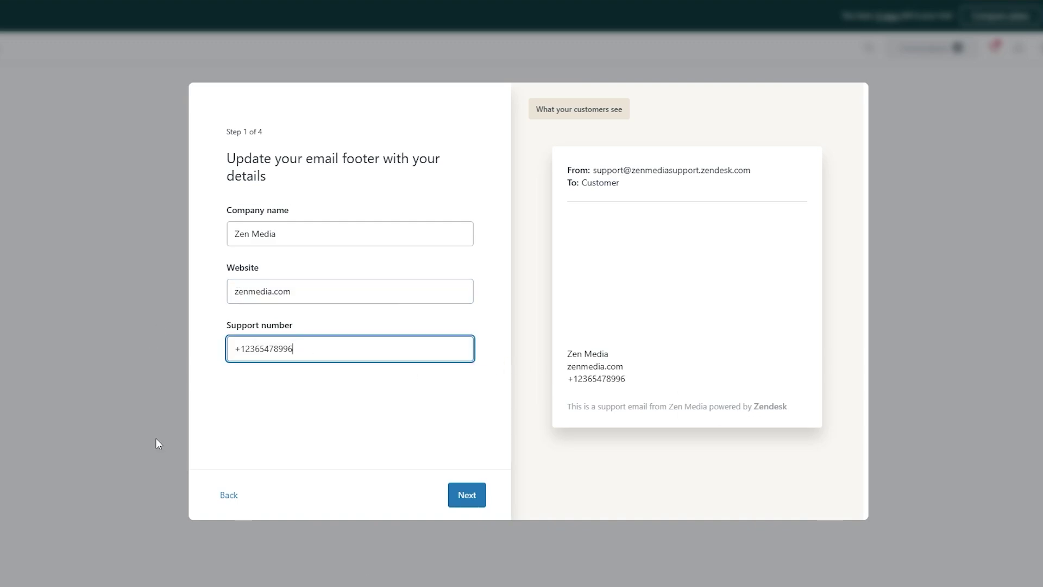
left_click(477, 496)
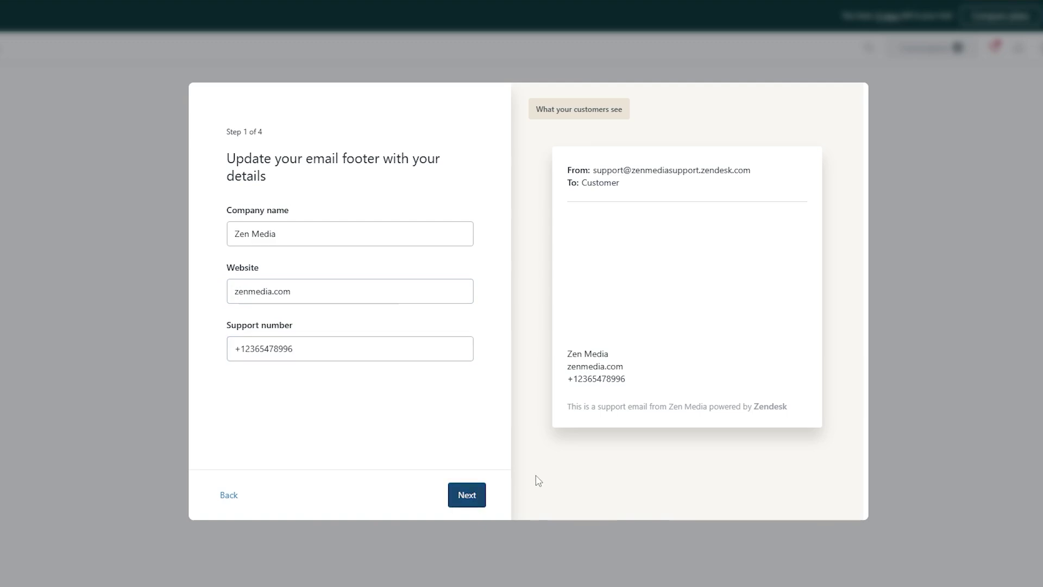
Step: Add an auto-response, keeping the default subject and message
left_click_drag(228, 158, 438, 158)
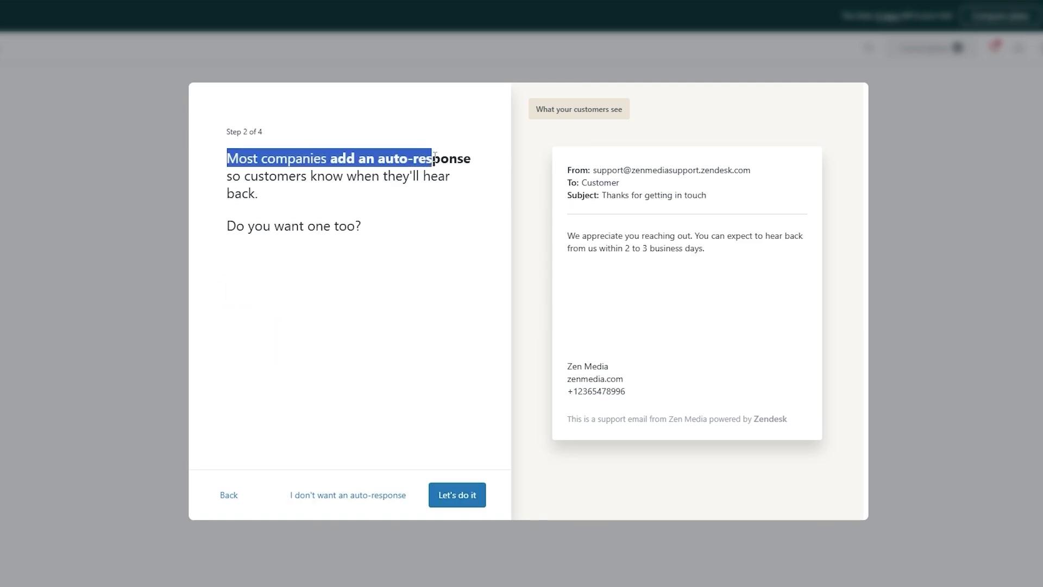
left_click(291, 279)
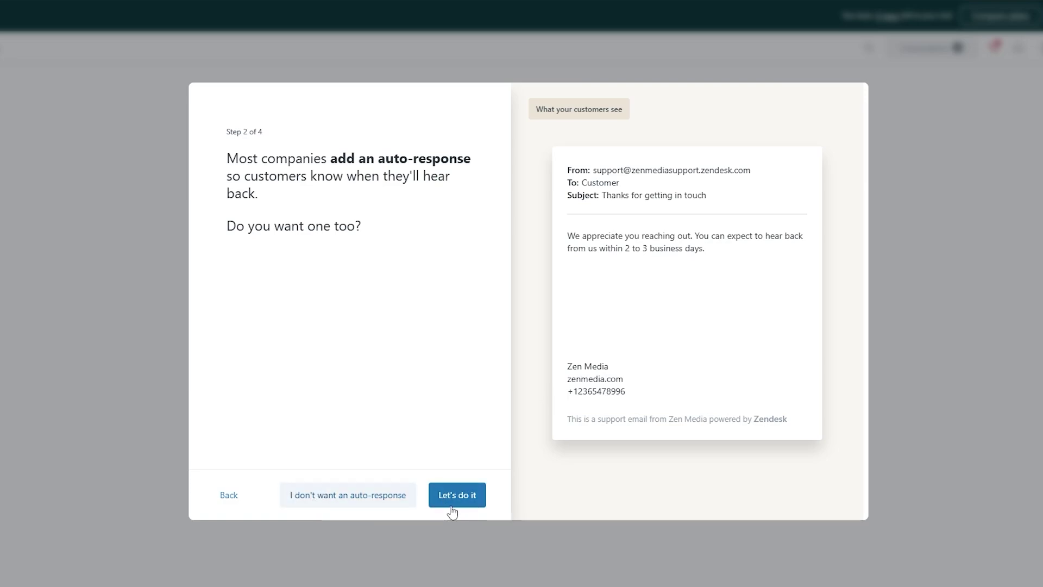
left_click(444, 503)
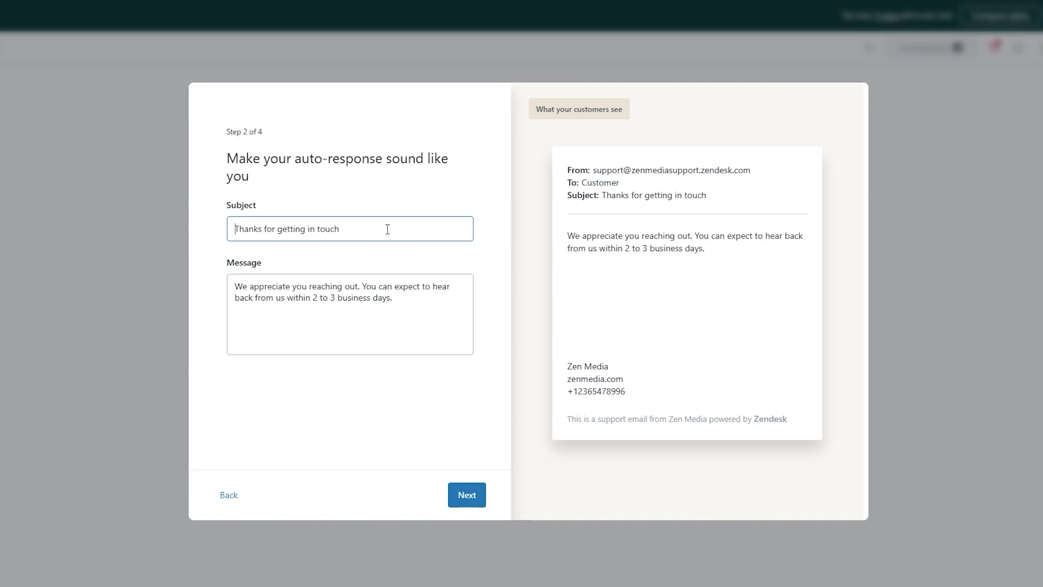
triple_click(388, 229)
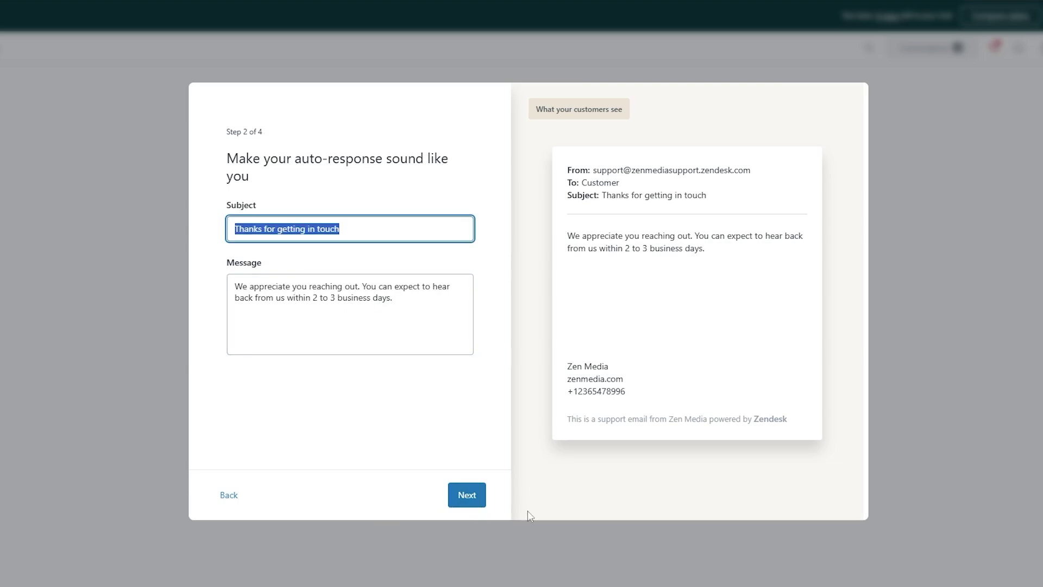
left_click(468, 499)
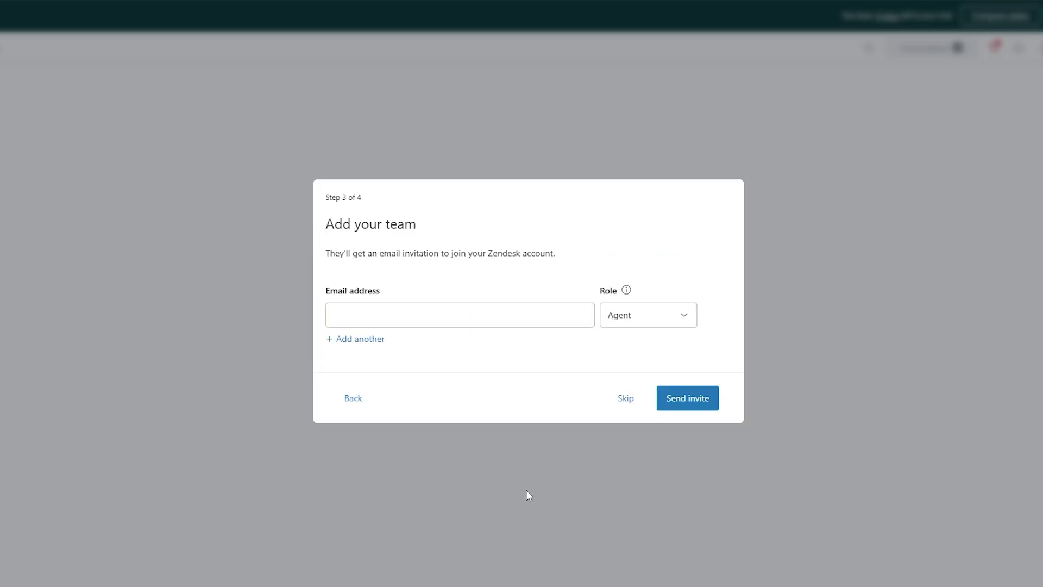
Step: Skip inviting team members on the Add your team step
left_click(428, 325)
left_click_drag(359, 265, 596, 270)
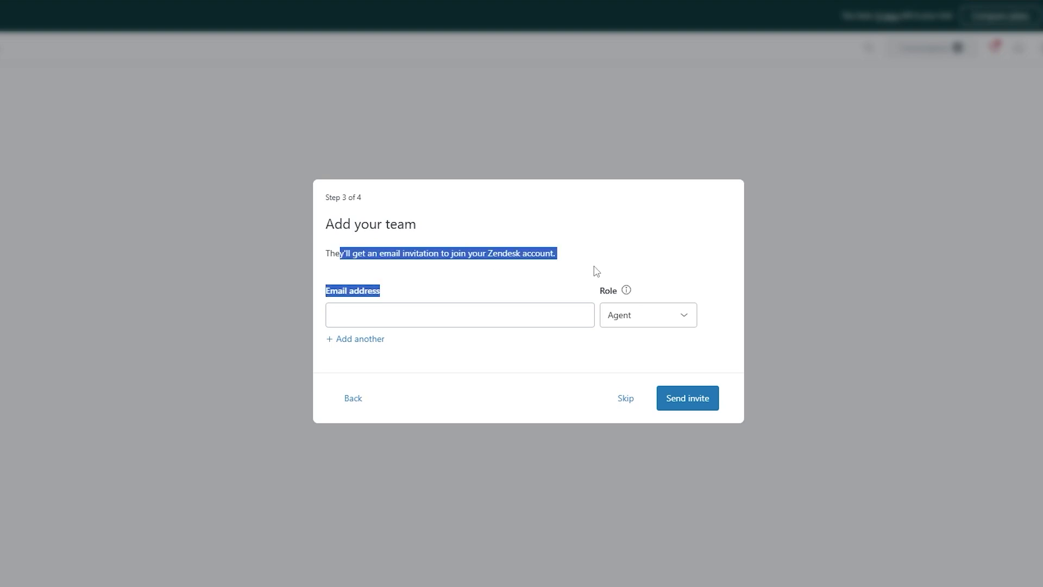
left_click(457, 273)
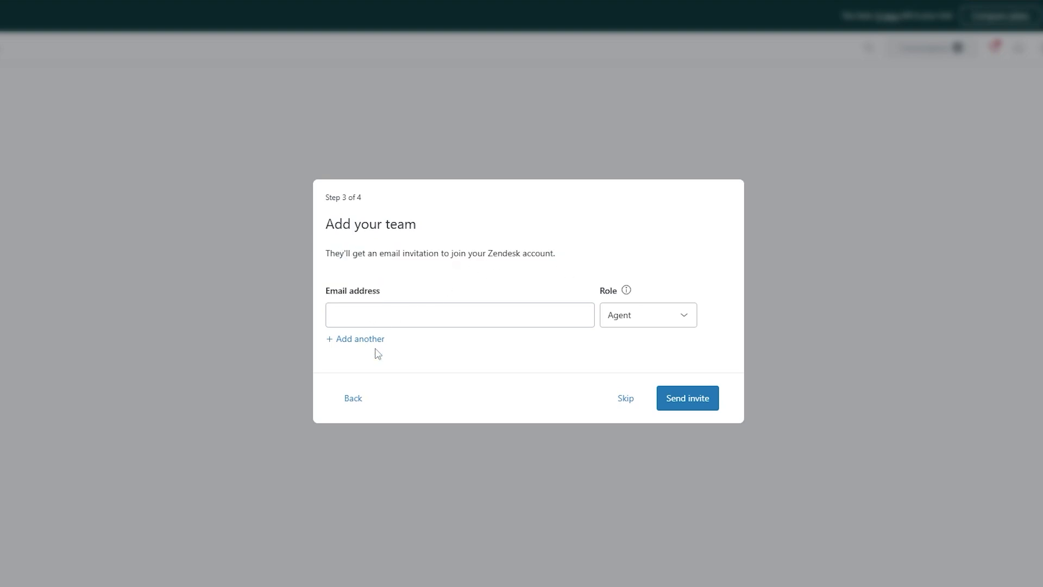
left_click(626, 399)
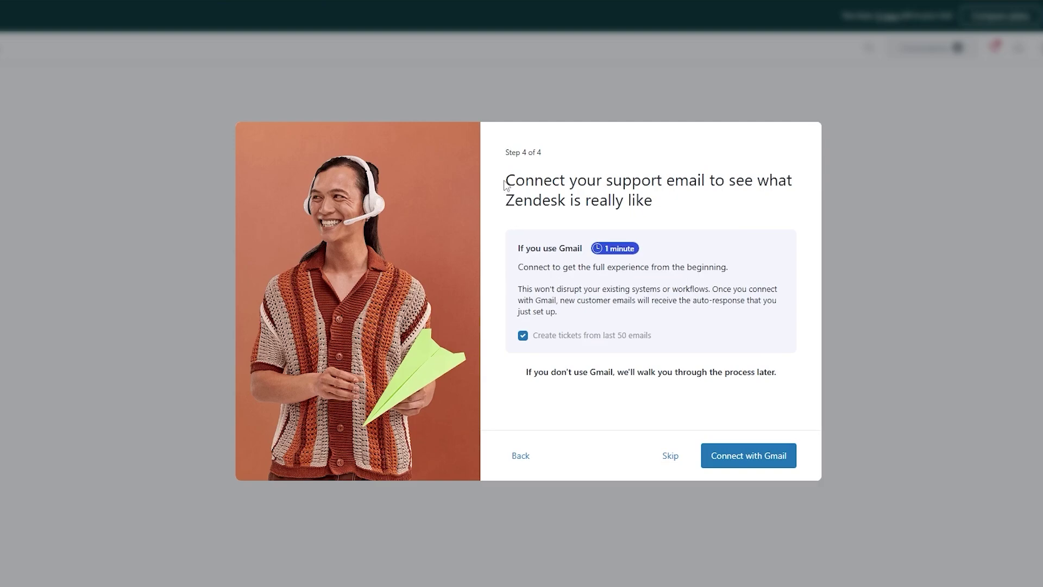
Step: Try Connect with Gmail, then skip connecting the support email to reach the finish screen
left_click_drag(505, 183, 754, 181)
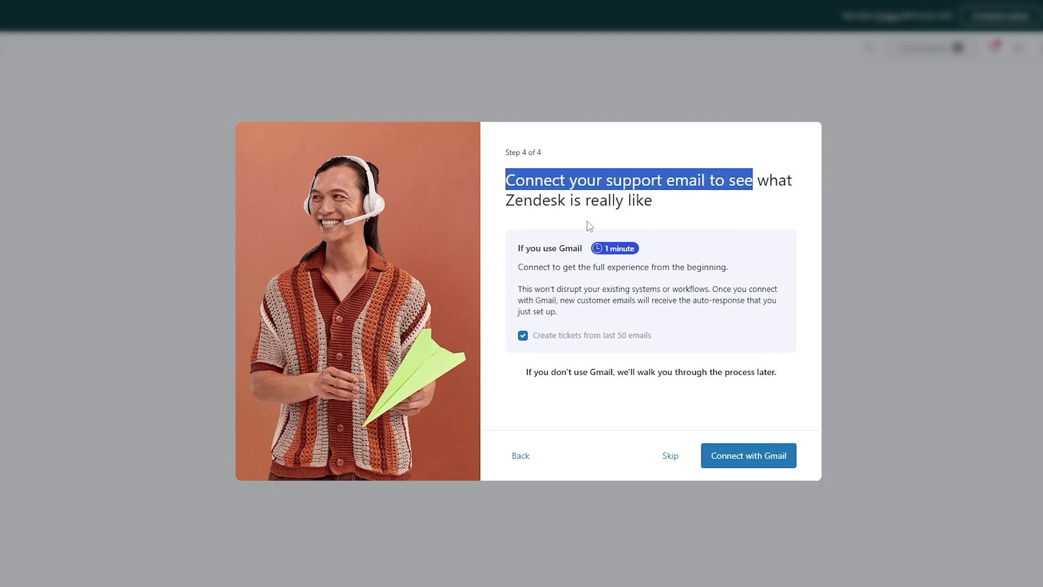
left_click_drag(502, 202, 654, 203)
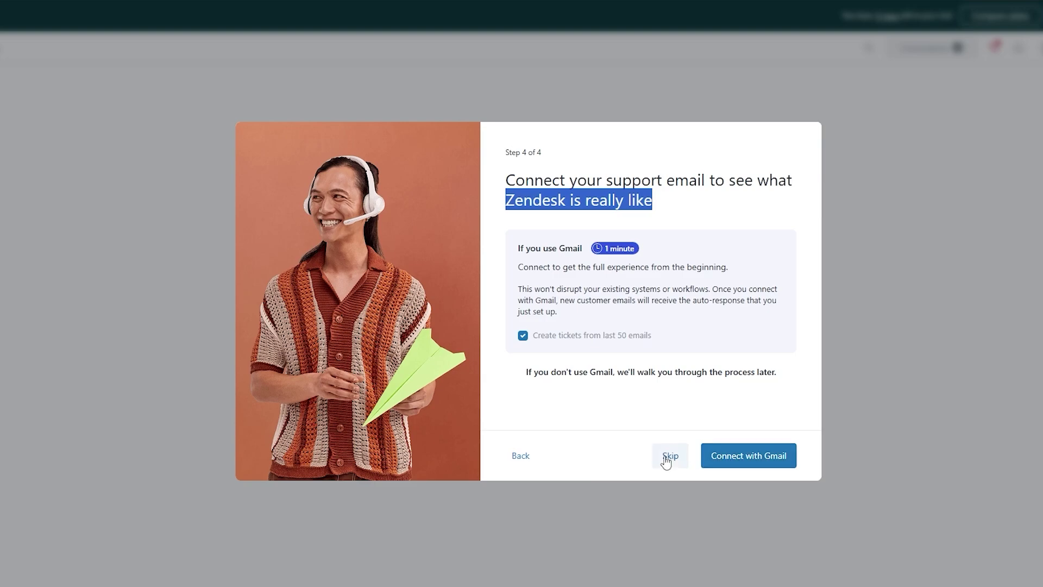
left_click(742, 462)
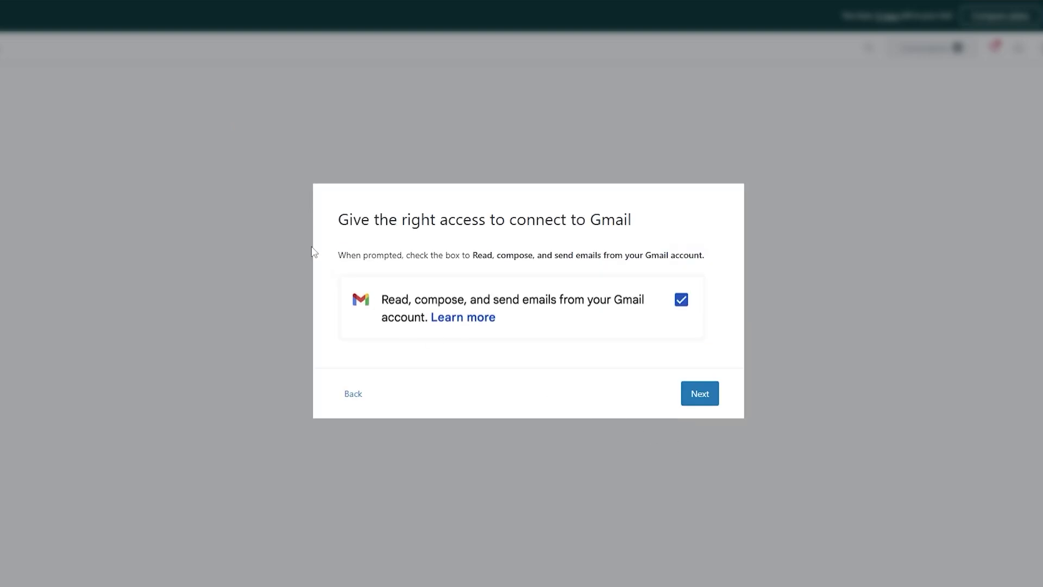
left_click_drag(333, 232, 632, 220)
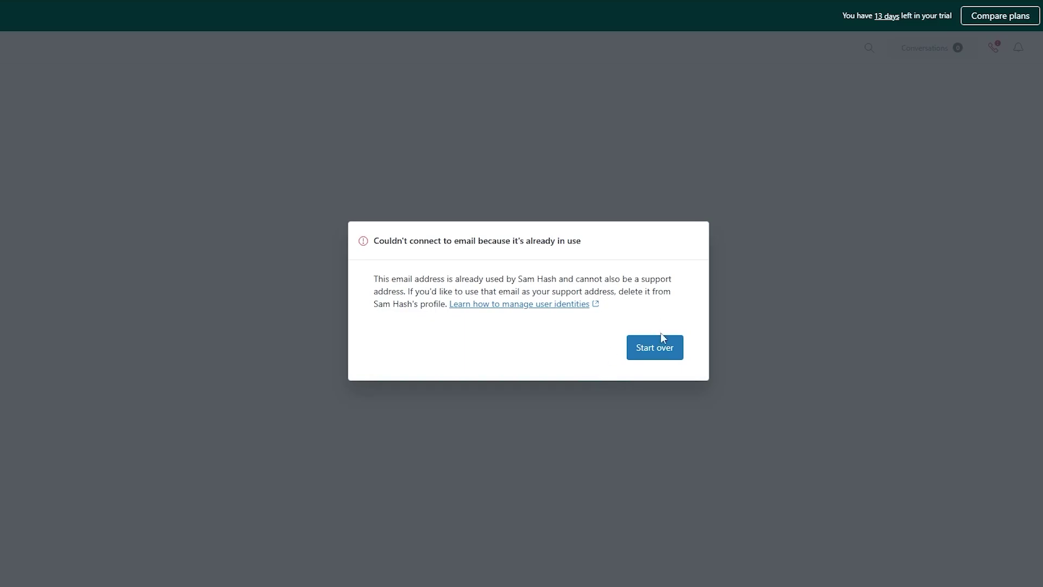
left_click(662, 344)
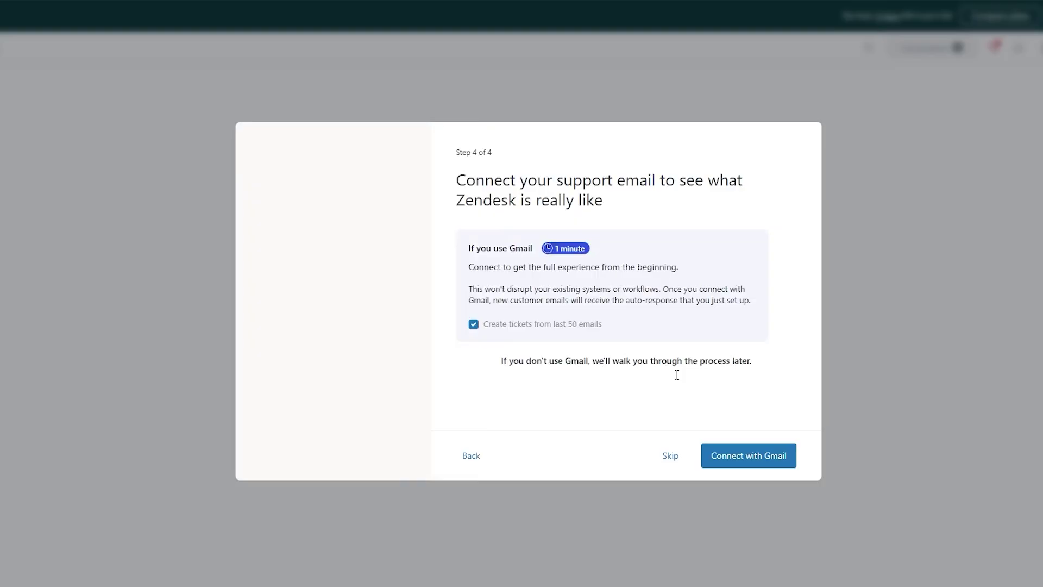
left_click(680, 460)
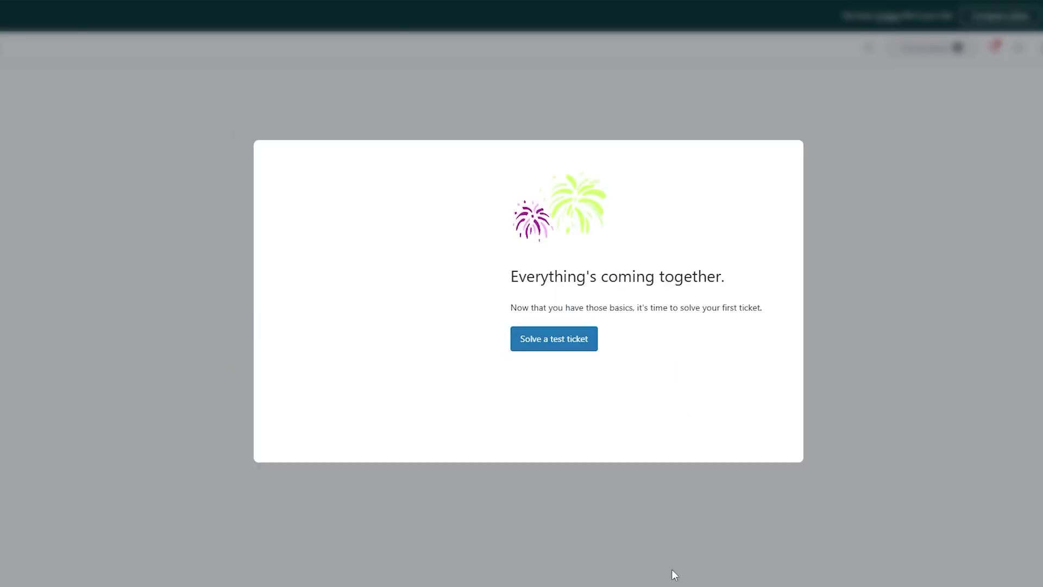
left_click_drag(510, 275, 545, 347)
Step: Open the sample test ticket and read its title and customer message
left_click(545, 348)
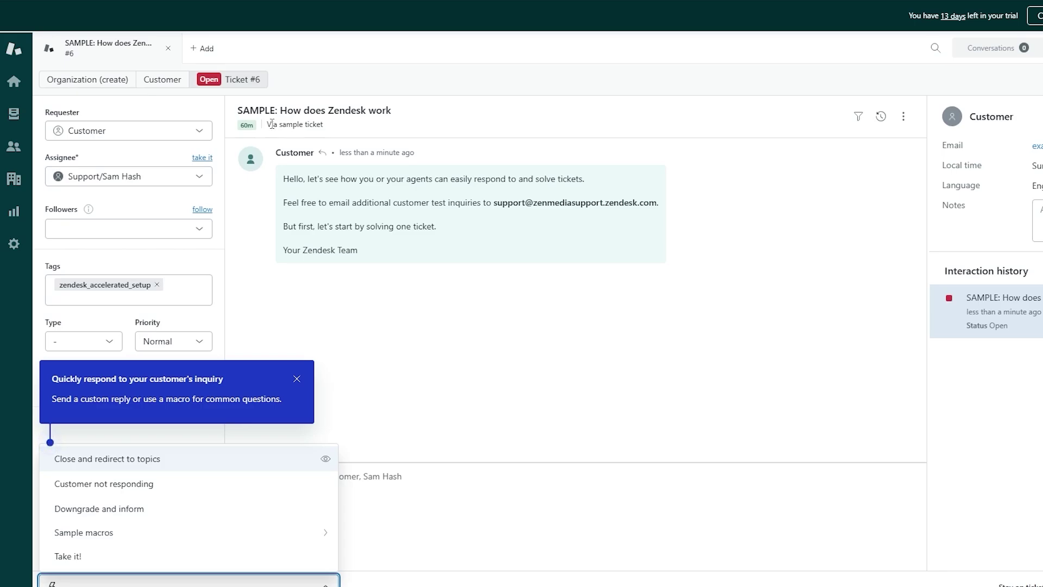
left_click(249, 110)
left_click_drag(250, 110, 346, 110)
left_click_drag(308, 178, 579, 172)
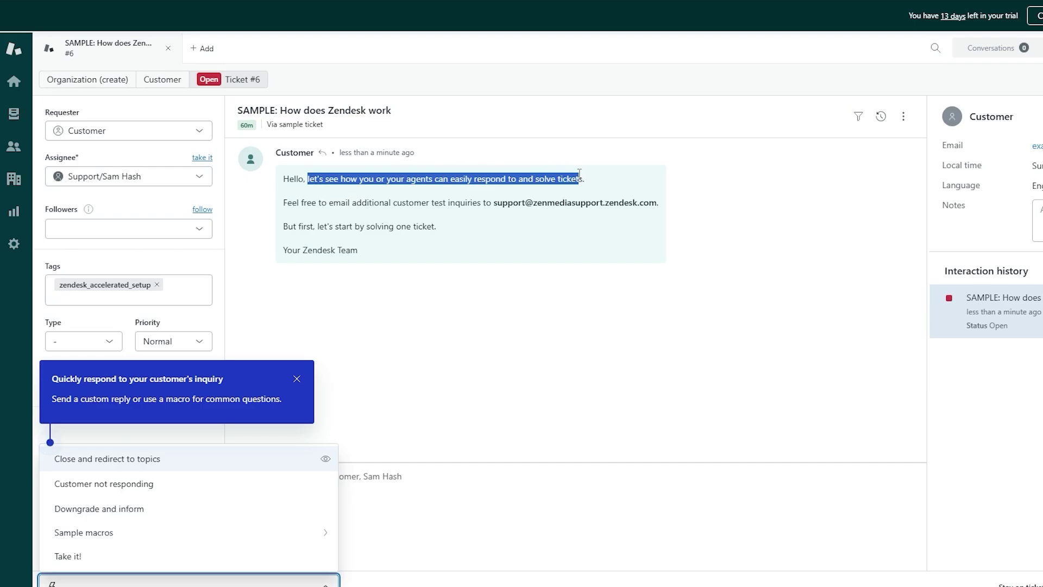
left_click_drag(320, 202, 569, 206)
left_click(309, 238)
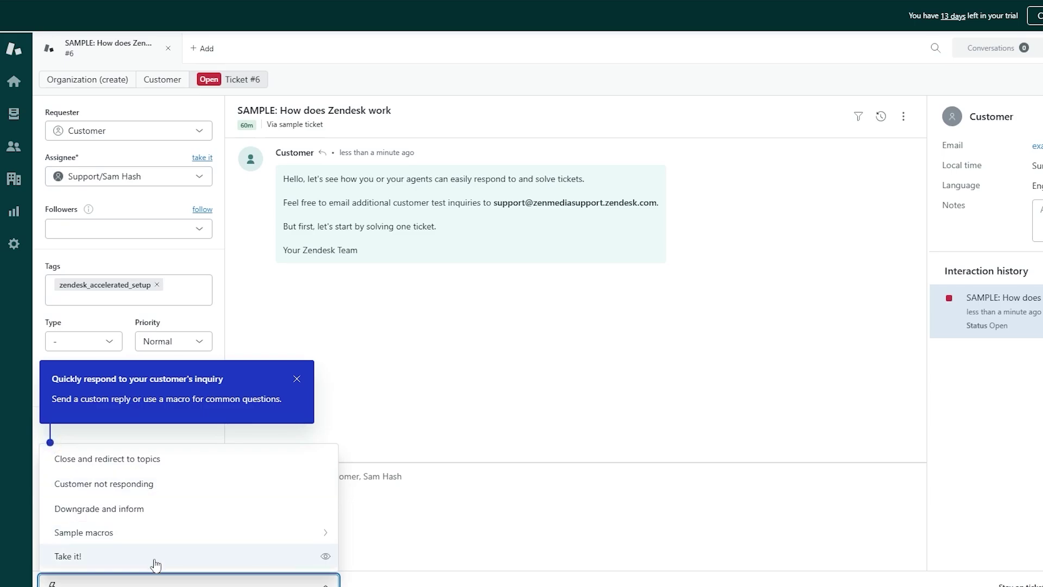
Step: Apply the Close and redirect to topics macro to draft the known-issue reply
mouse_move(1011, 320)
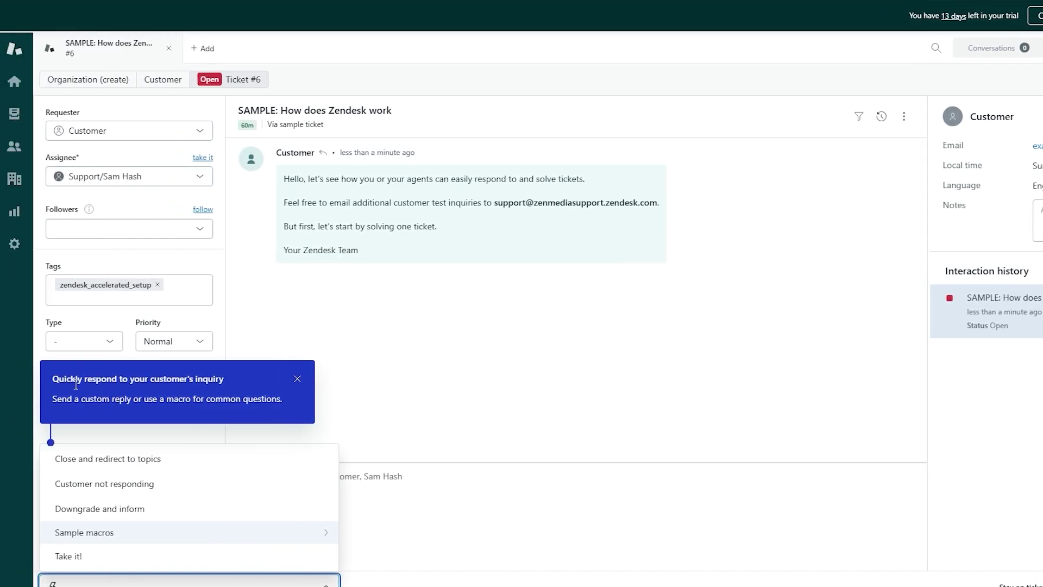
left_click(57, 460)
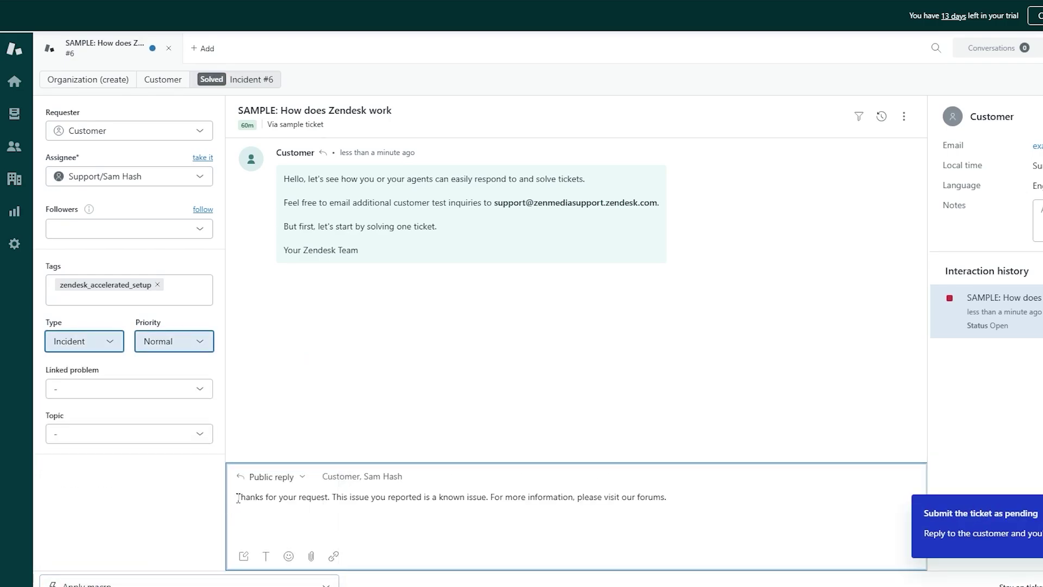
left_click_drag(237, 497, 698, 501)
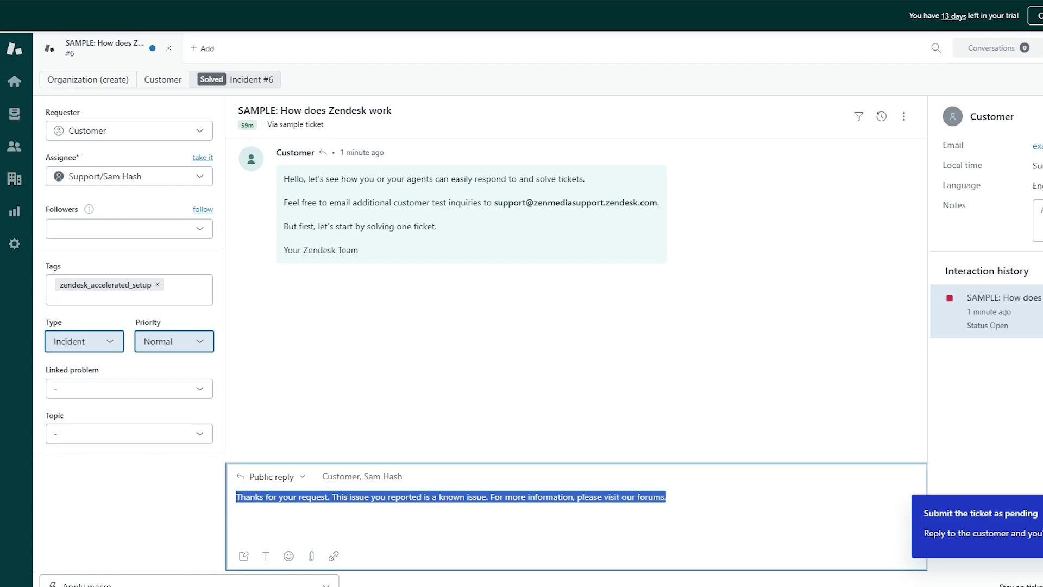
Step: Submit the known-issue reply as Pending and check the ticket preview in Interaction history
left_click(920, 517)
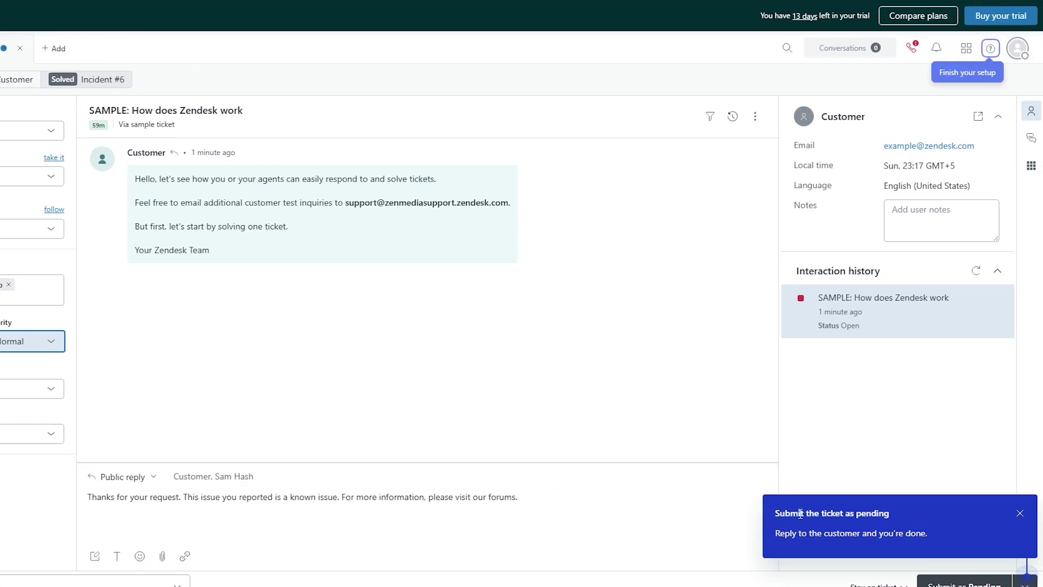
left_click(1026, 584)
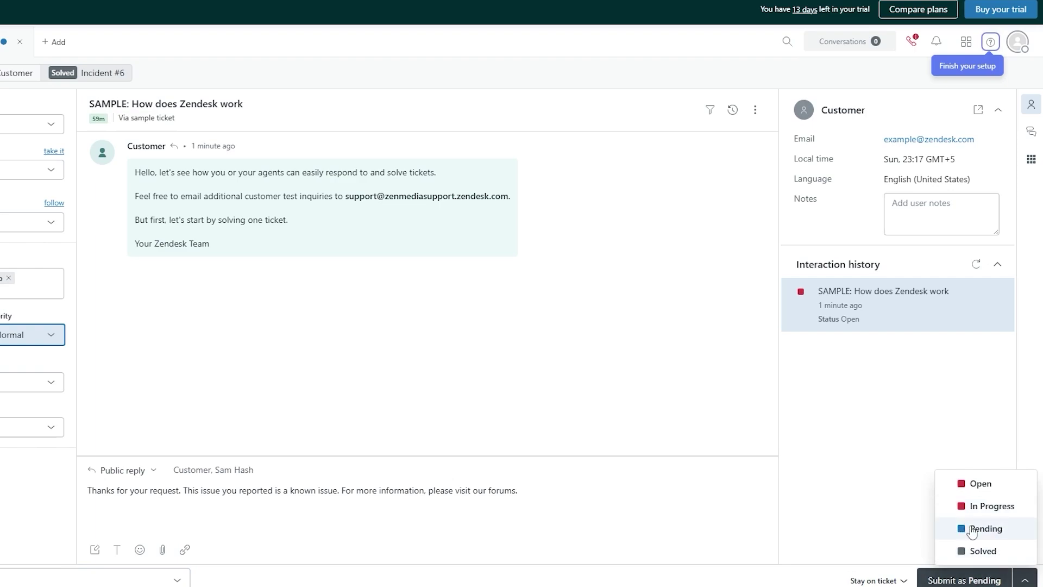
left_click(976, 535)
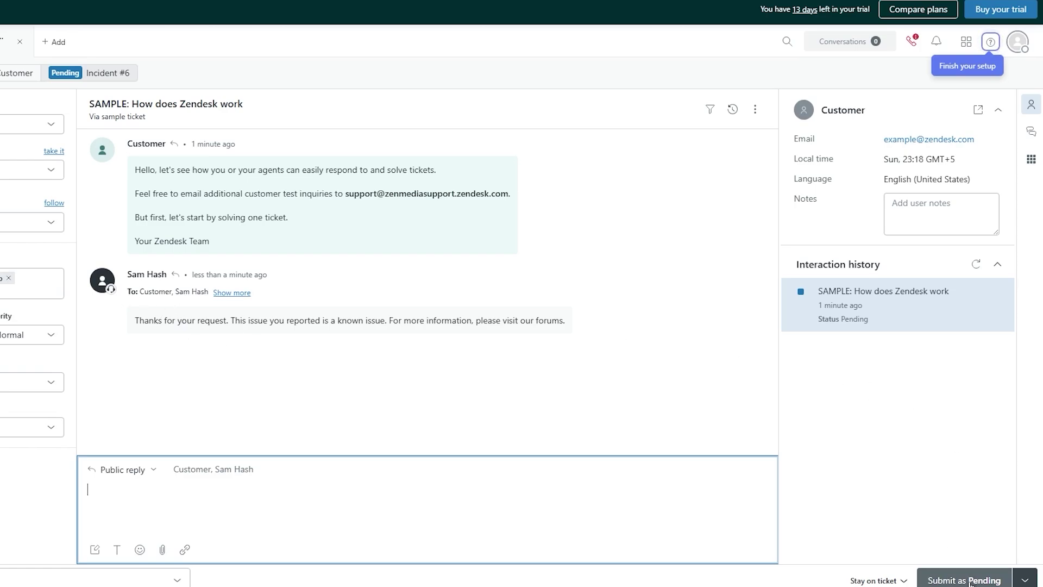
mouse_move(841, 308)
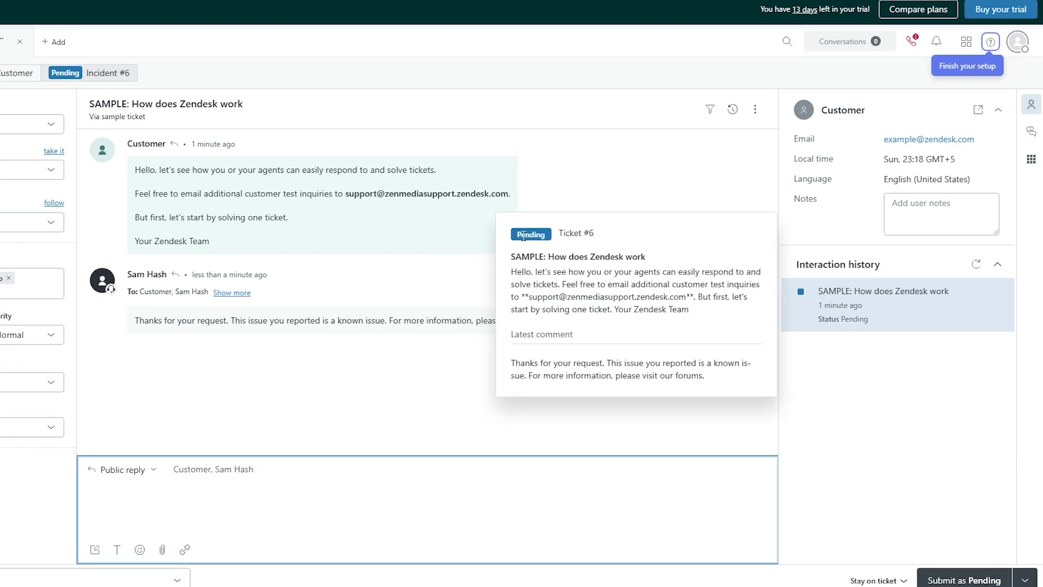
left_click_drag(555, 235, 571, 236)
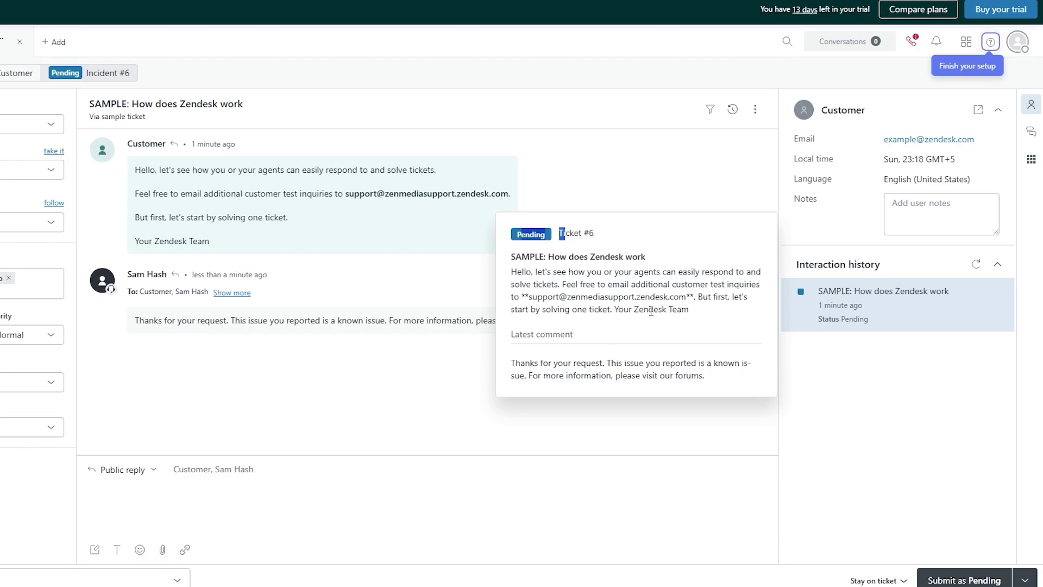
left_click_drag(521, 364, 705, 360)
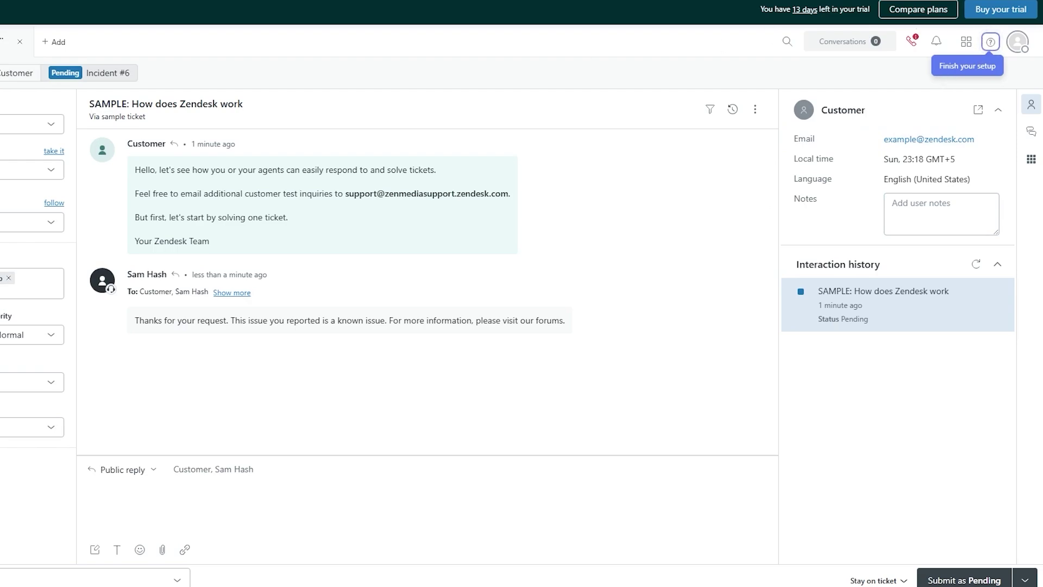
Step: Keep Customer as requester and inspect the Type, Priority and Linked problem options unchanged
left_click(125, 120)
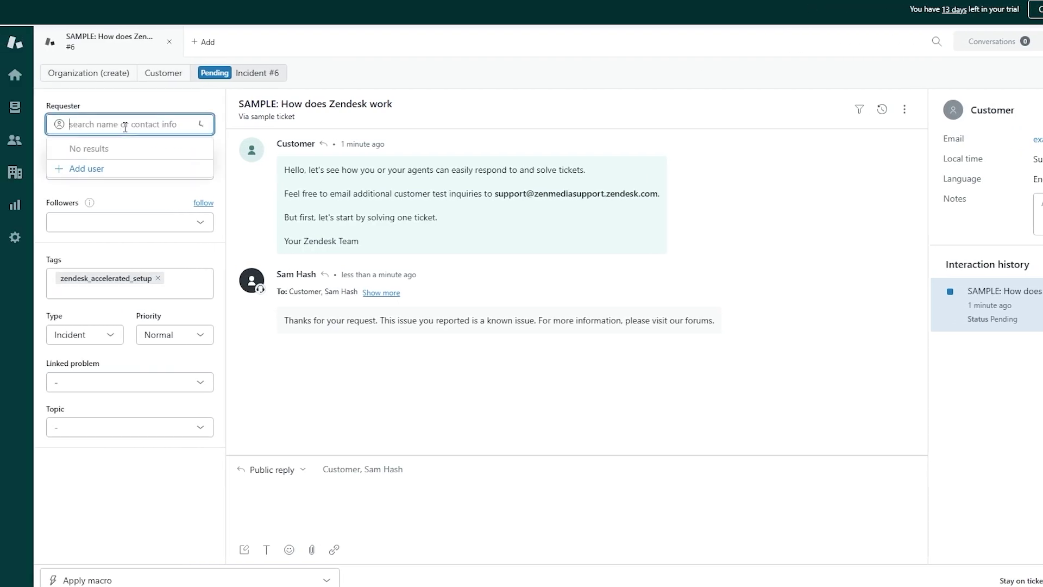
left_click(132, 104)
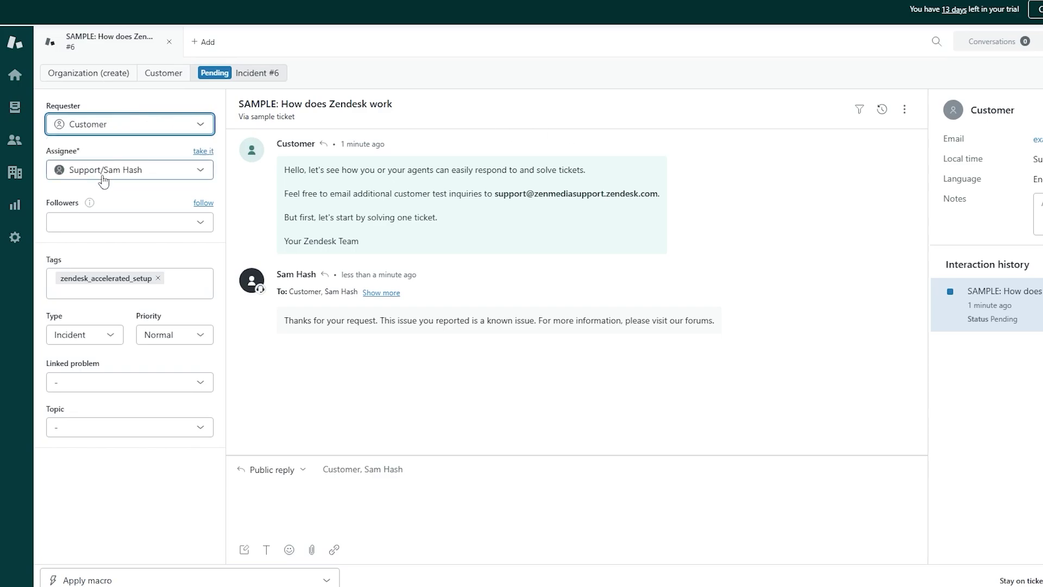
left_click(83, 343)
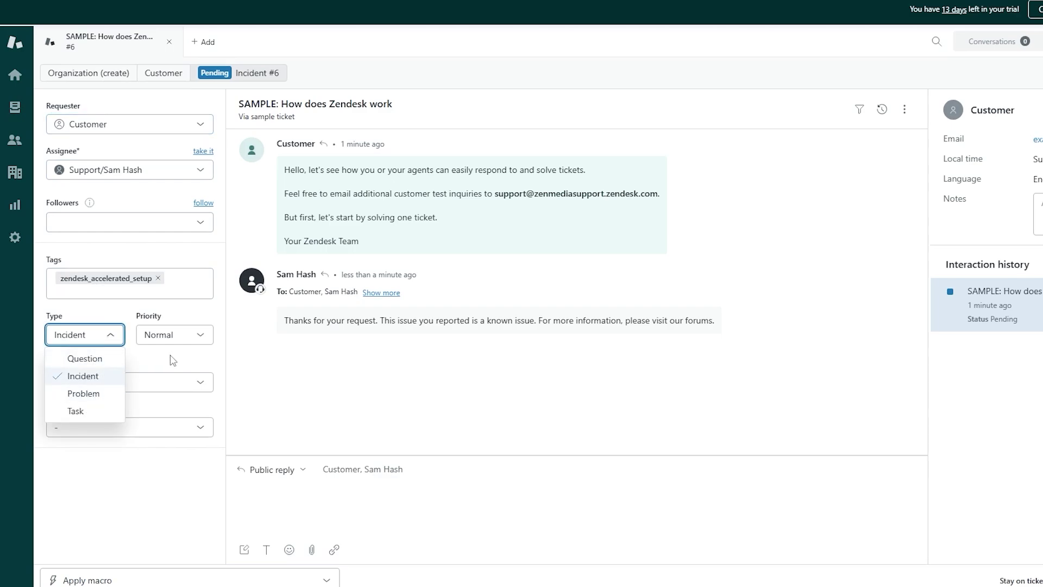
left_click(180, 342)
left_click(163, 375)
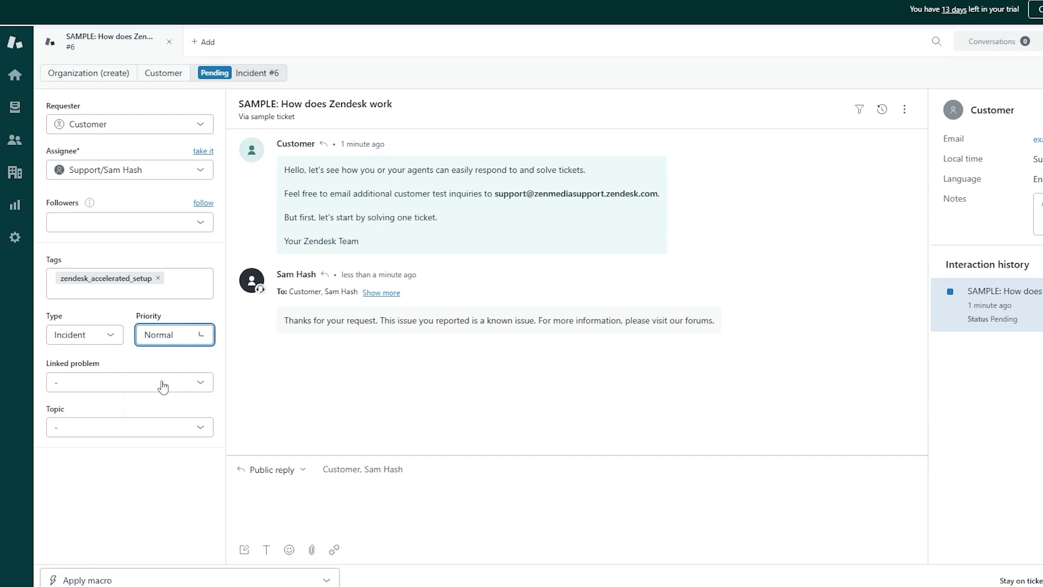
left_click(125, 392)
left_click(112, 461)
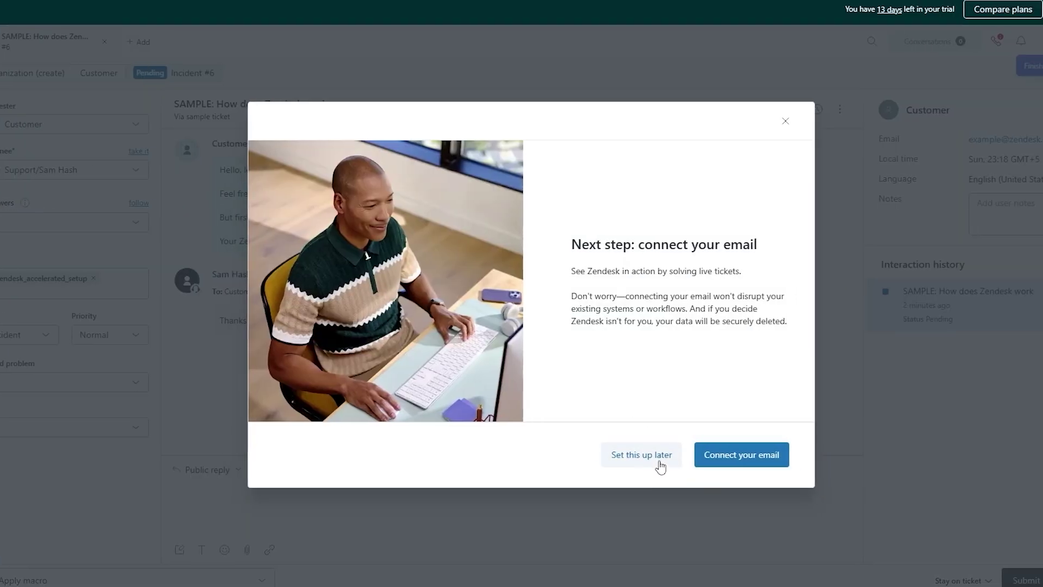
Step: Choose Set this up later, then open the Help panel's Finish your setup checklist
left_click(723, 459)
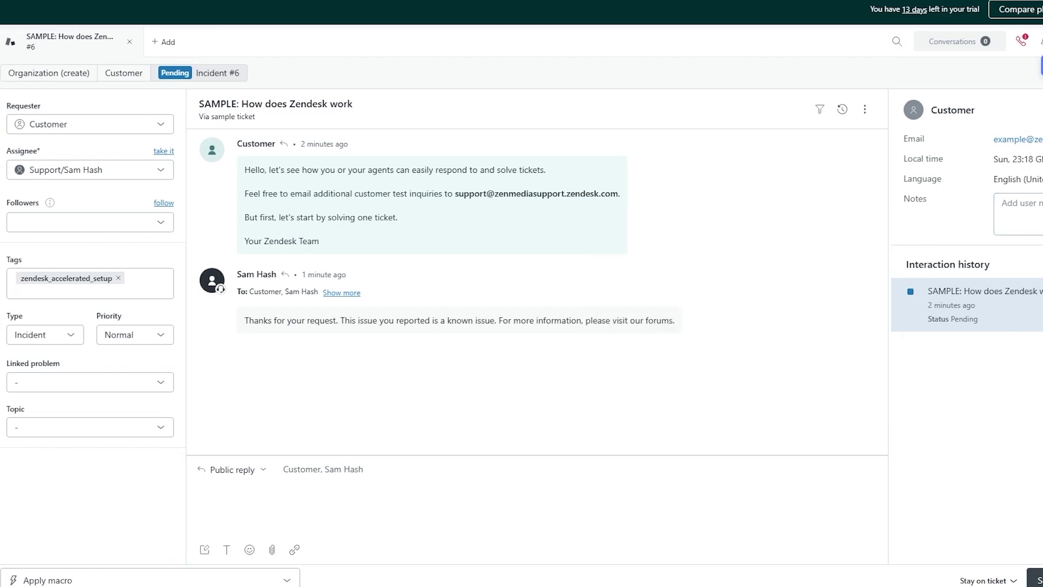
left_click(970, 41)
left_click(995, 41)
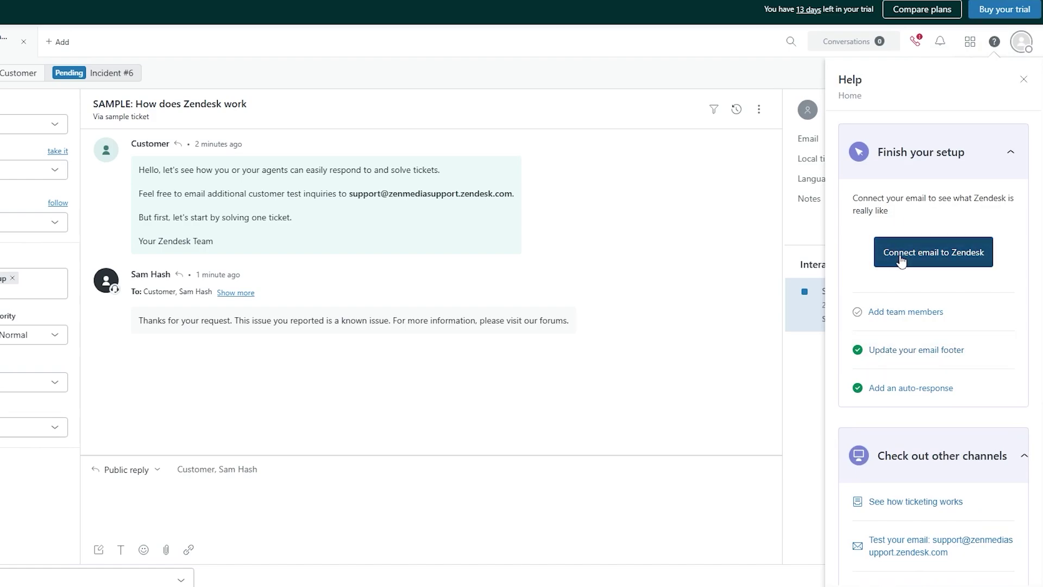
left_click_drag(897, 199, 1017, 216)
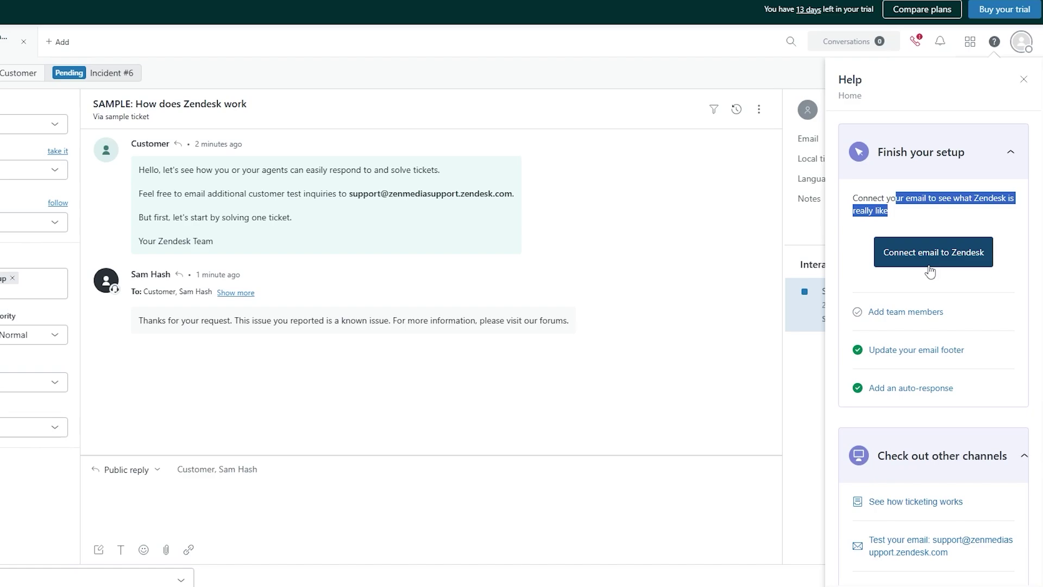
scroll(932, 435, "down", 5)
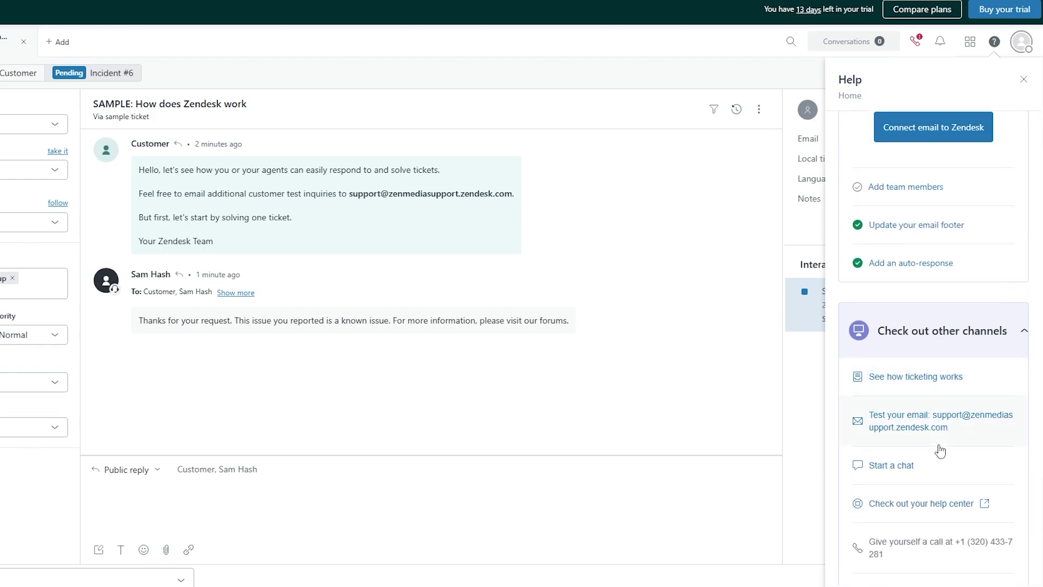
scroll(931, 426, "up", 5)
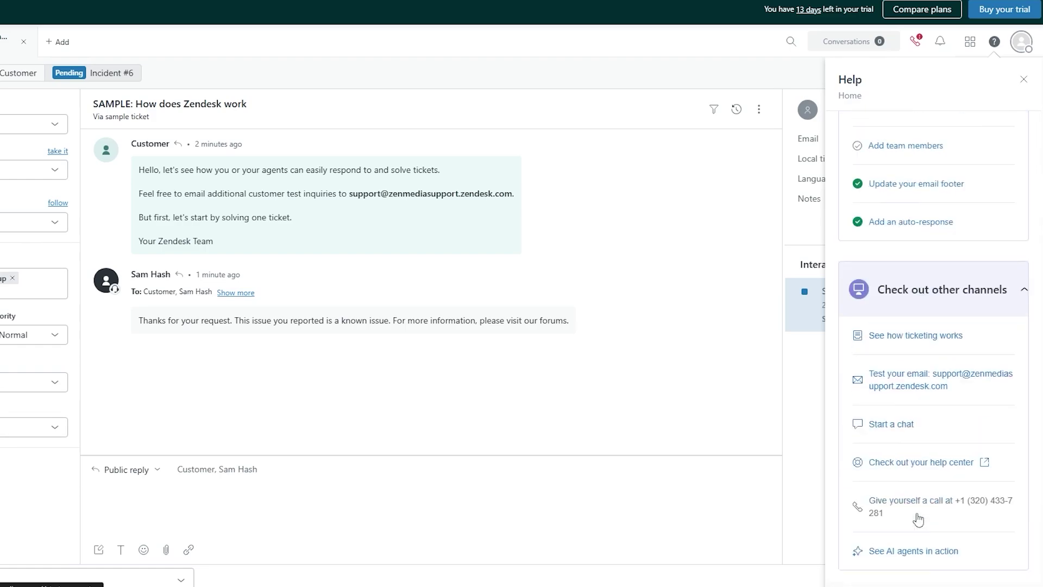
scroll(926, 440, "down", 2)
scroll(929, 388, "up", 2)
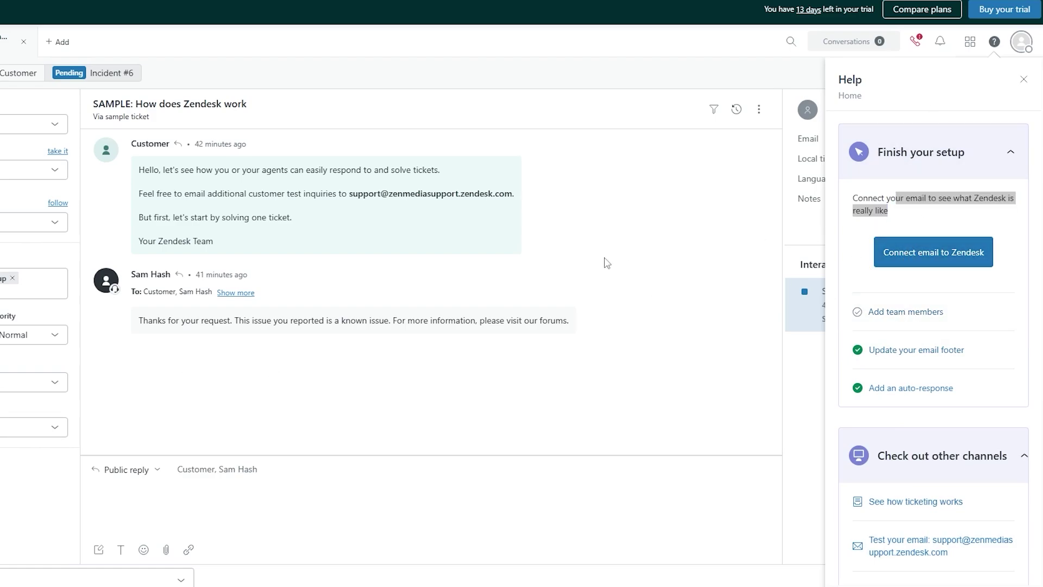
Step: Connect email to Zendesk using the built-in Zendesk email option and finish
left_click(924, 252)
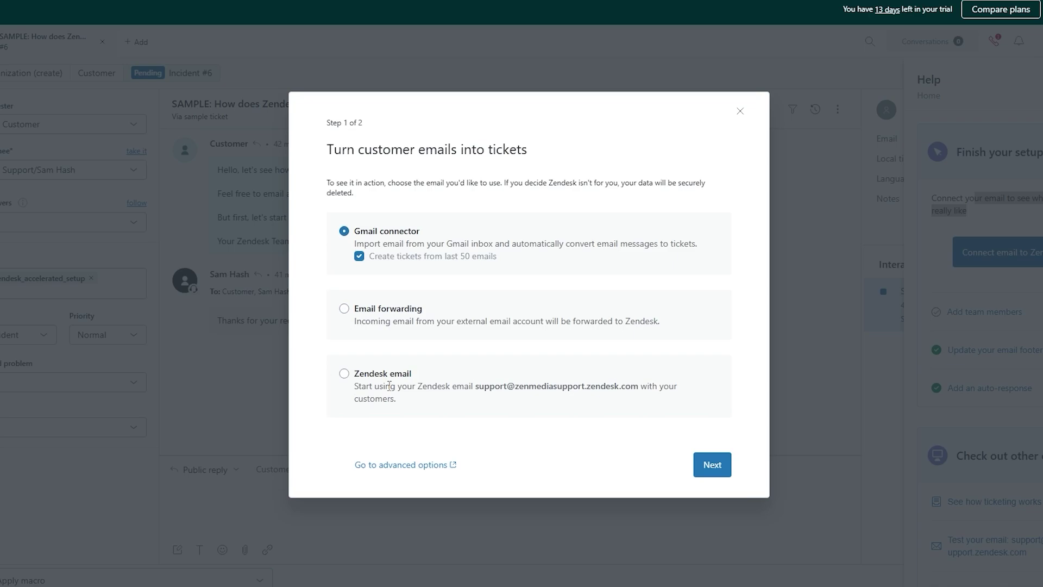
left_click_drag(334, 149, 511, 165)
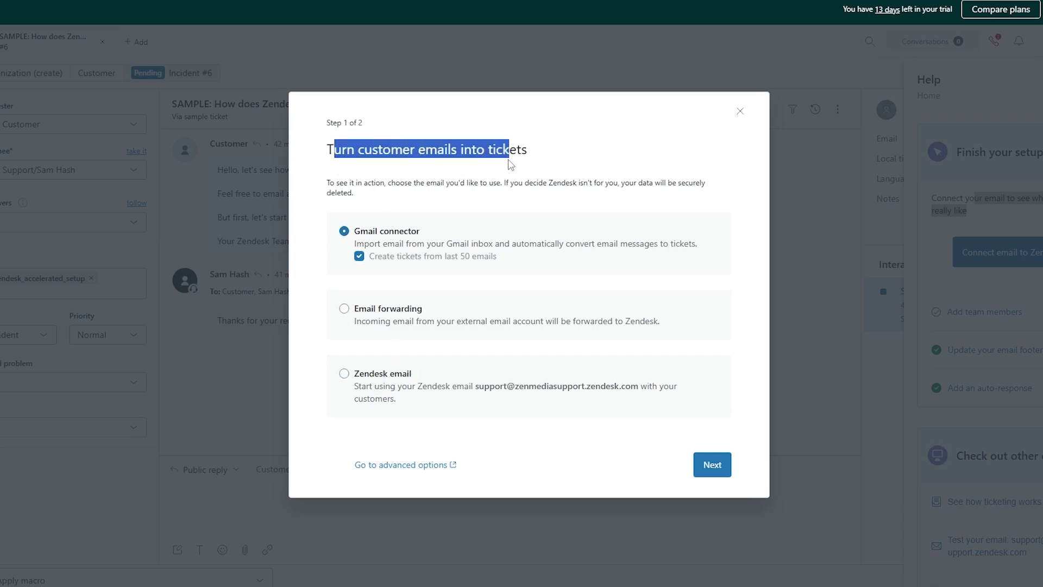
left_click(361, 230)
left_click_drag(376, 231, 683, 244)
left_click(374, 310)
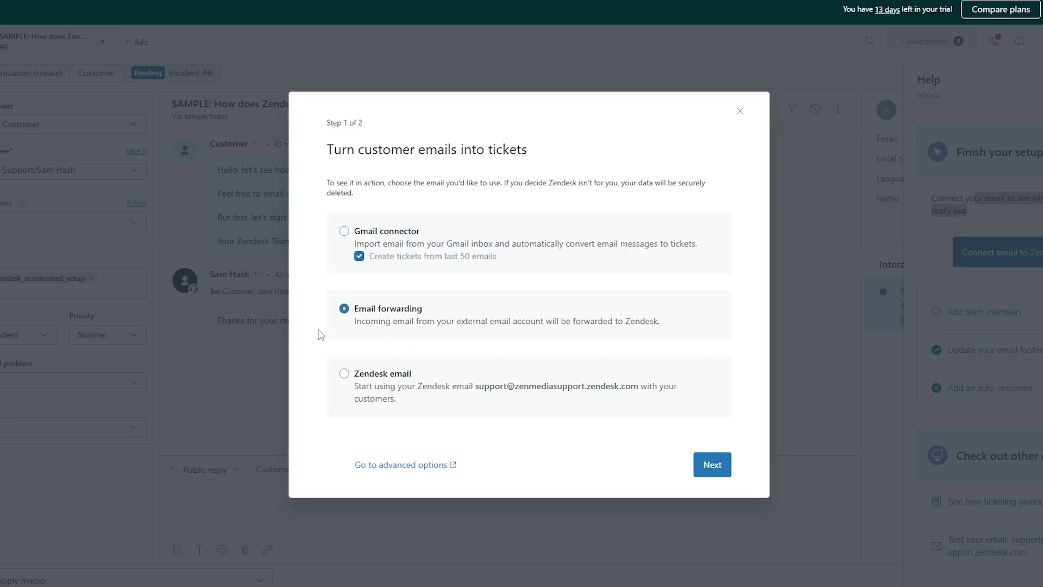
left_click_drag(391, 326, 664, 348)
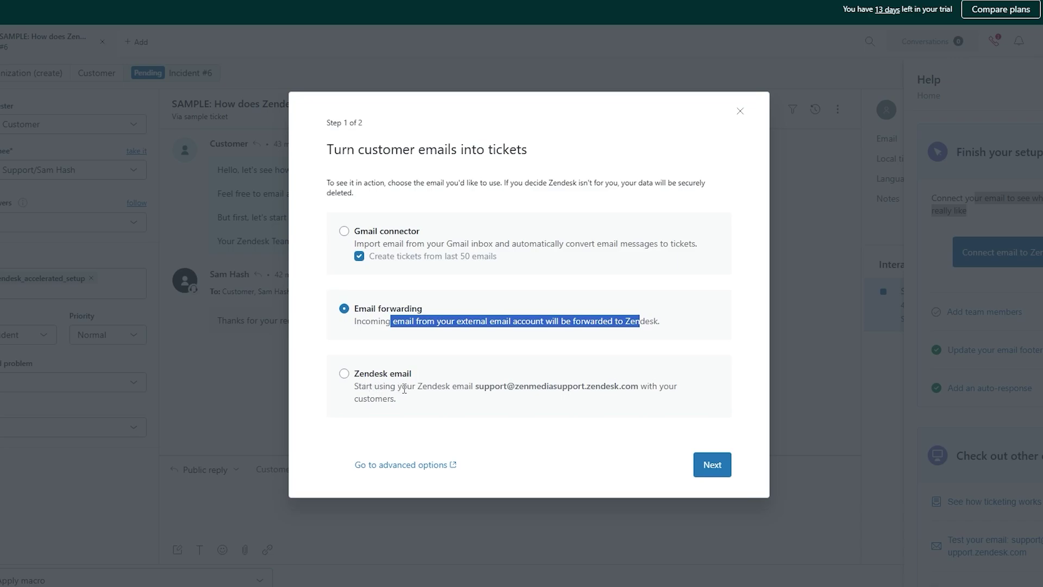
left_click_drag(416, 389, 487, 389)
left_click(566, 384)
left_click(418, 401)
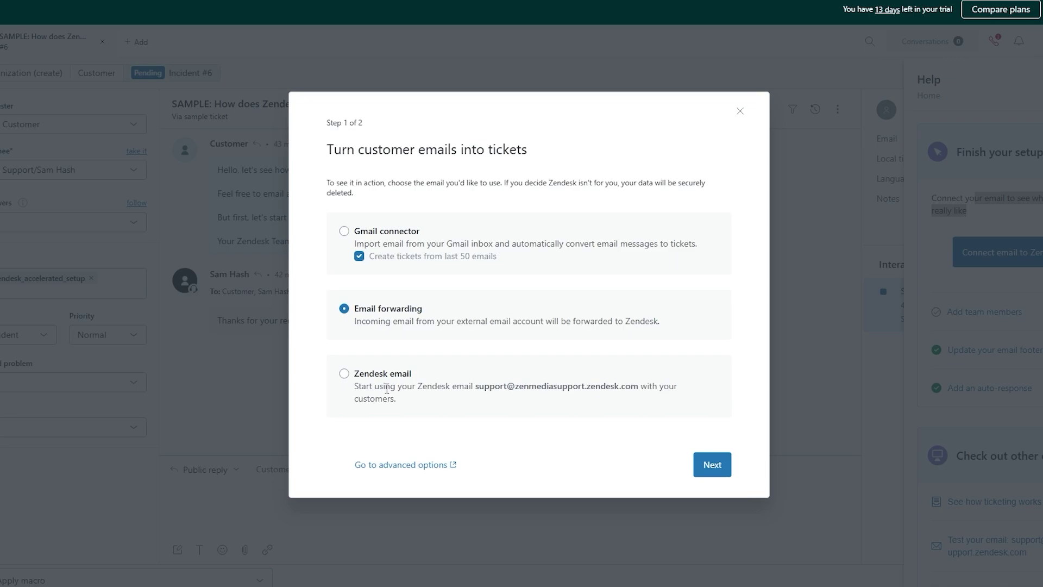
left_click(357, 380)
left_click(709, 470)
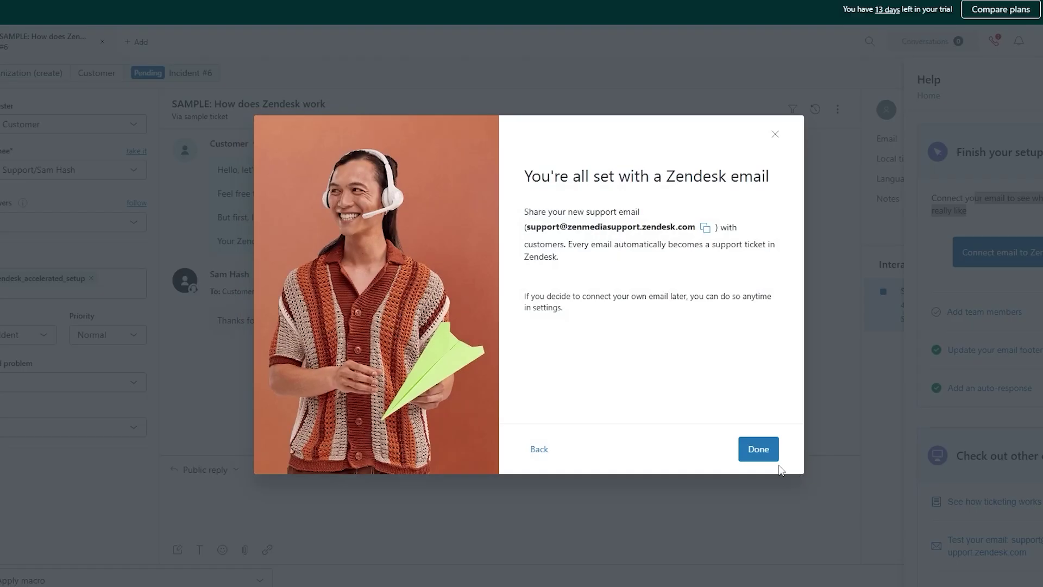
left_click_drag(541, 176, 804, 174)
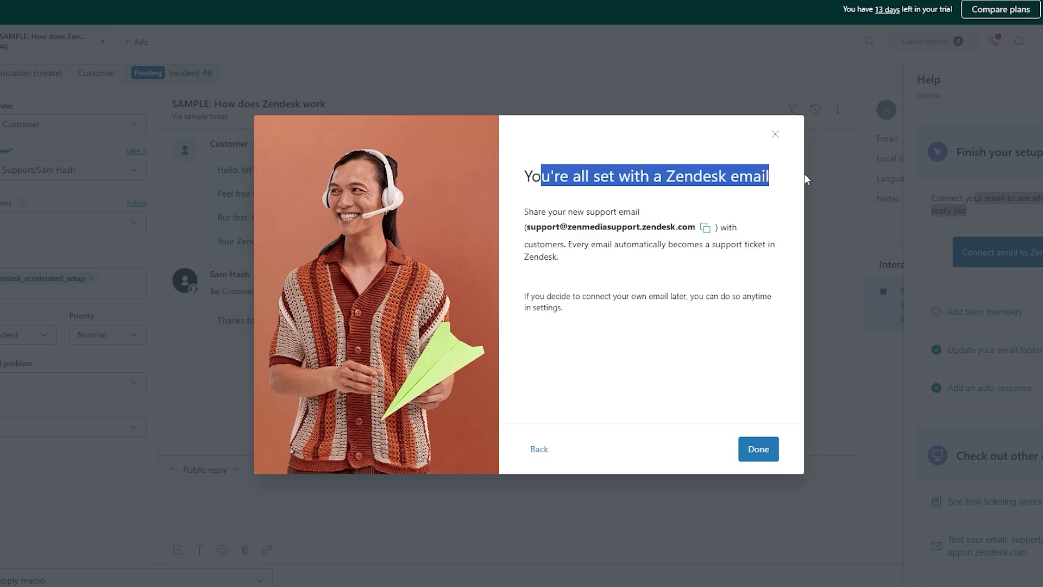
left_click(757, 451)
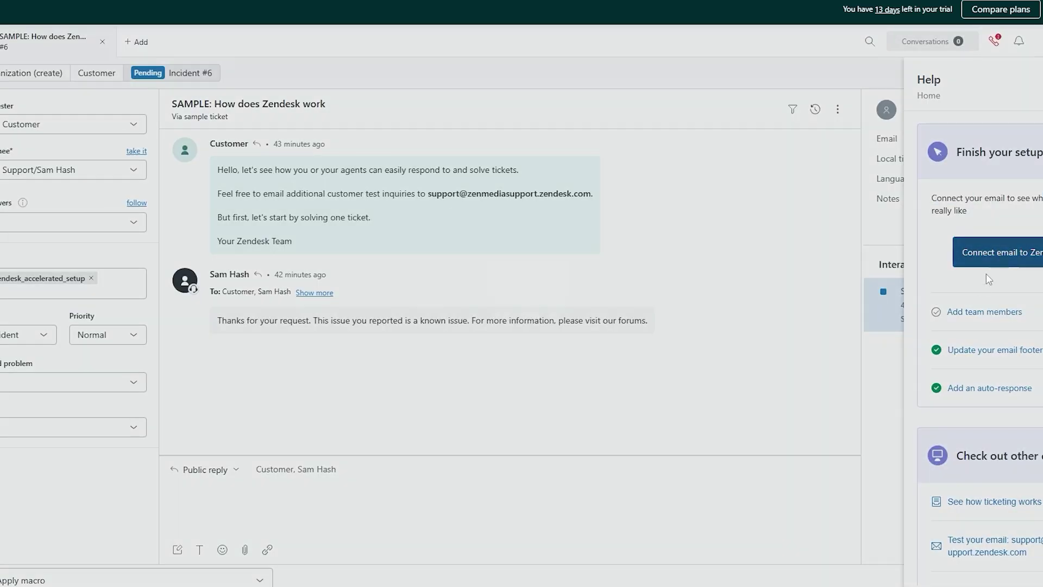
Step: Rerun the email connection with the Zendesk email option and close the confirmation
left_click(987, 261)
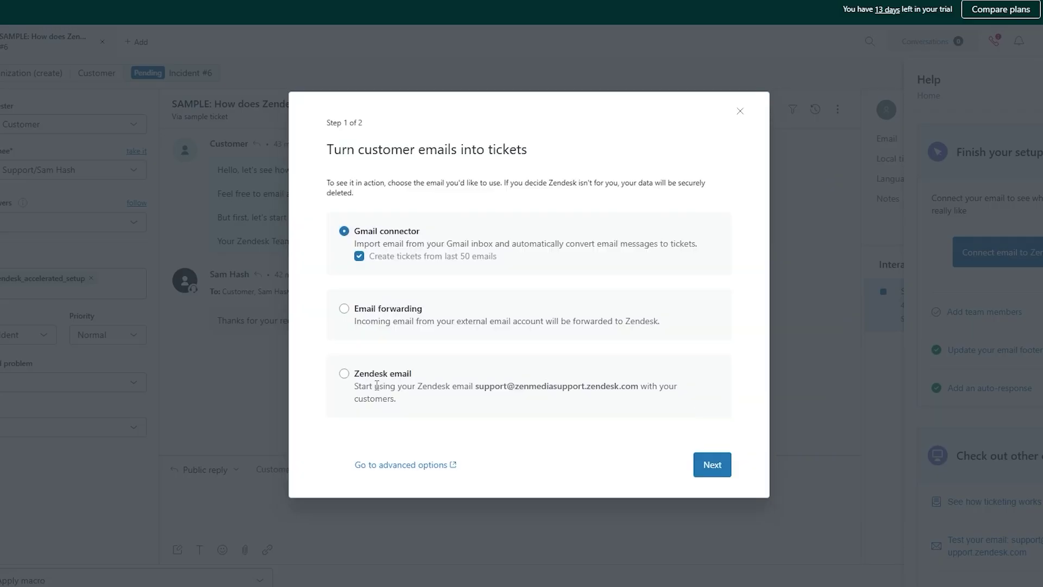
left_click(344, 374)
left_click(712, 465)
left_click(758, 450)
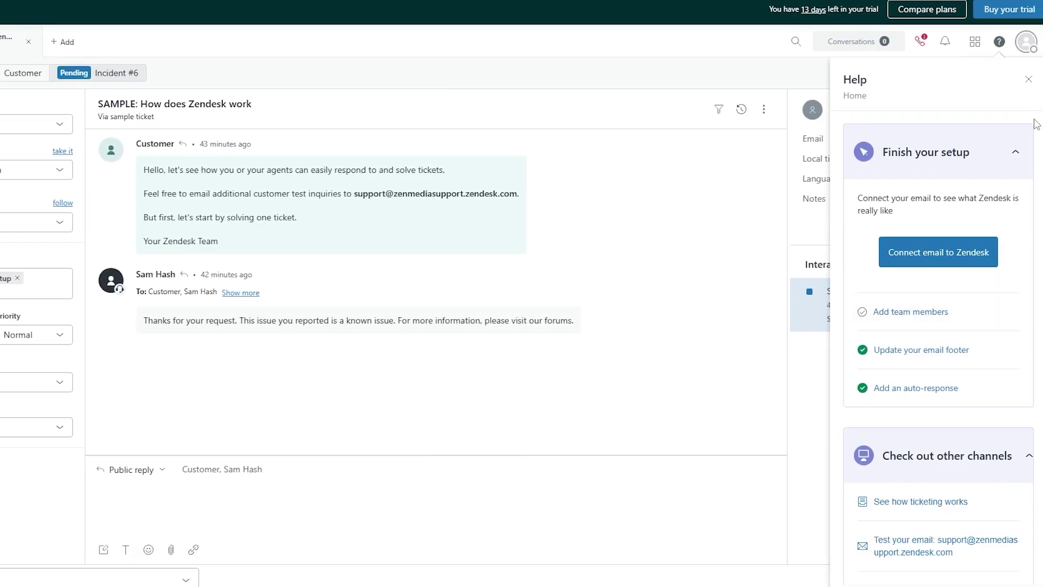
Step: Close the Help panel, visit Reporting, and return to the Home ticket list
left_click(1028, 80)
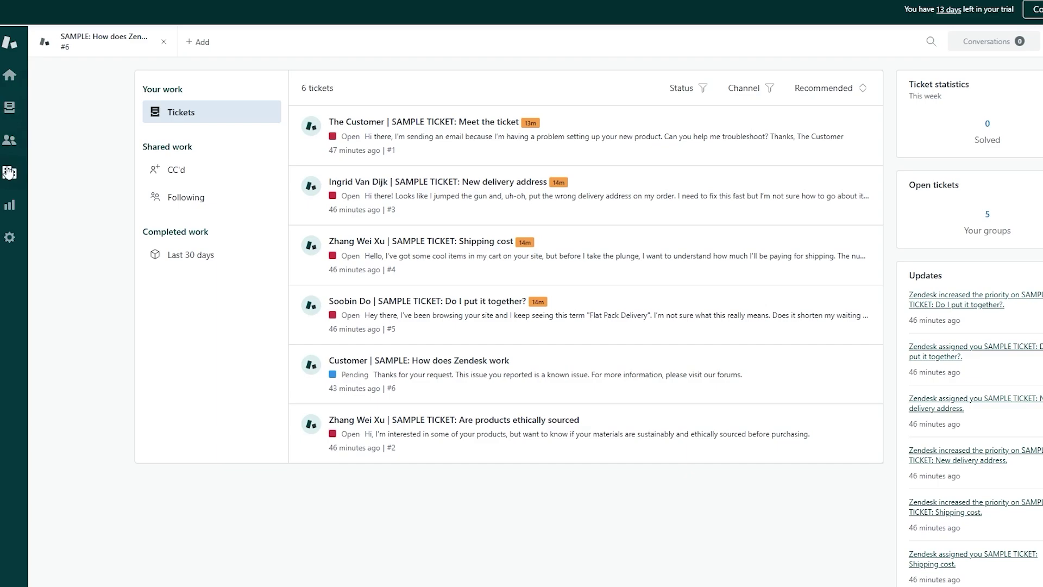
left_click(7, 213)
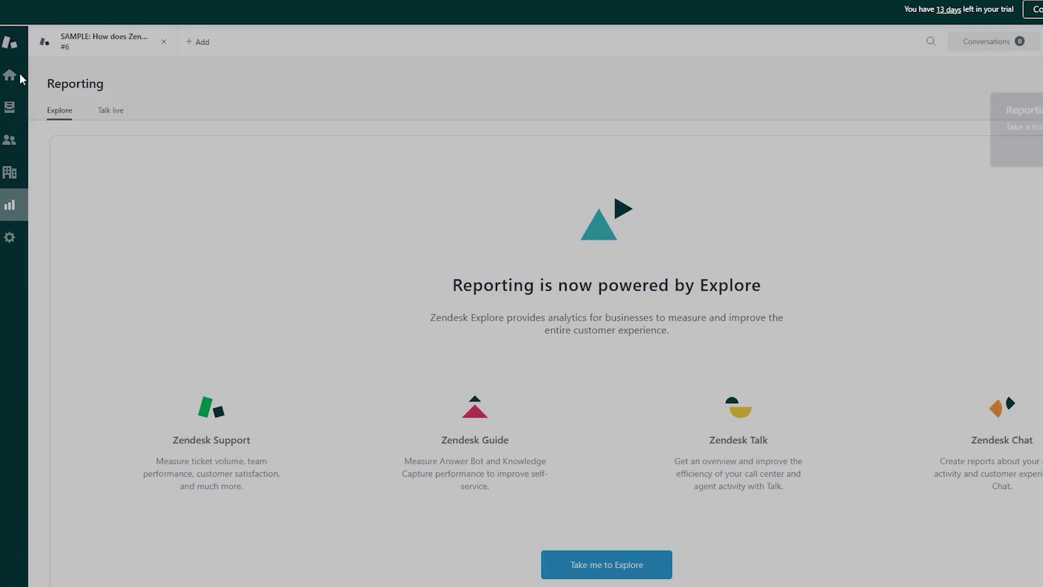
left_click(10, 76)
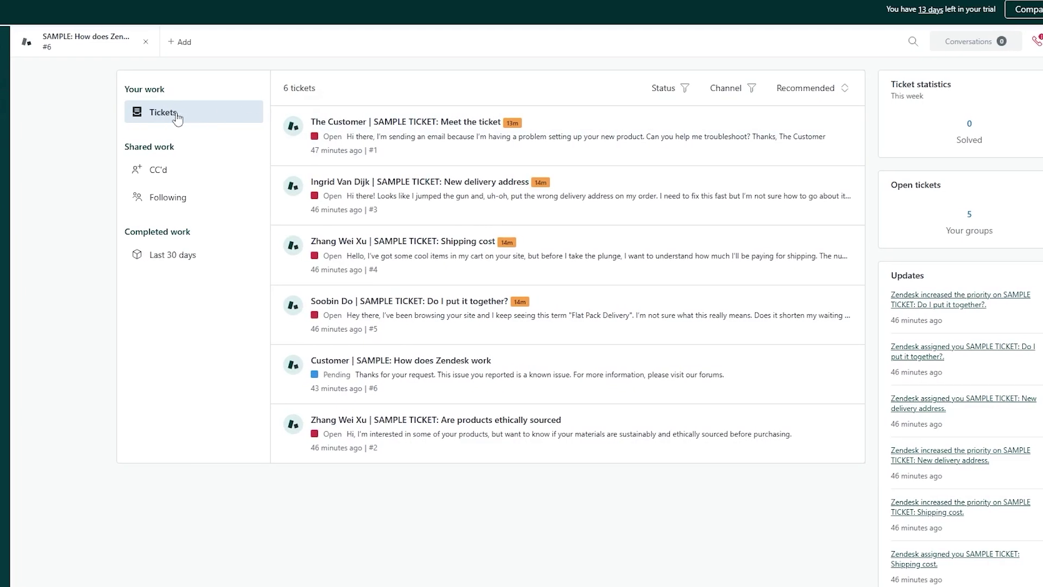
Step: Review the six sample tickets and the Open tickets statistics card on Home
scroll(284, 459, "down", 2)
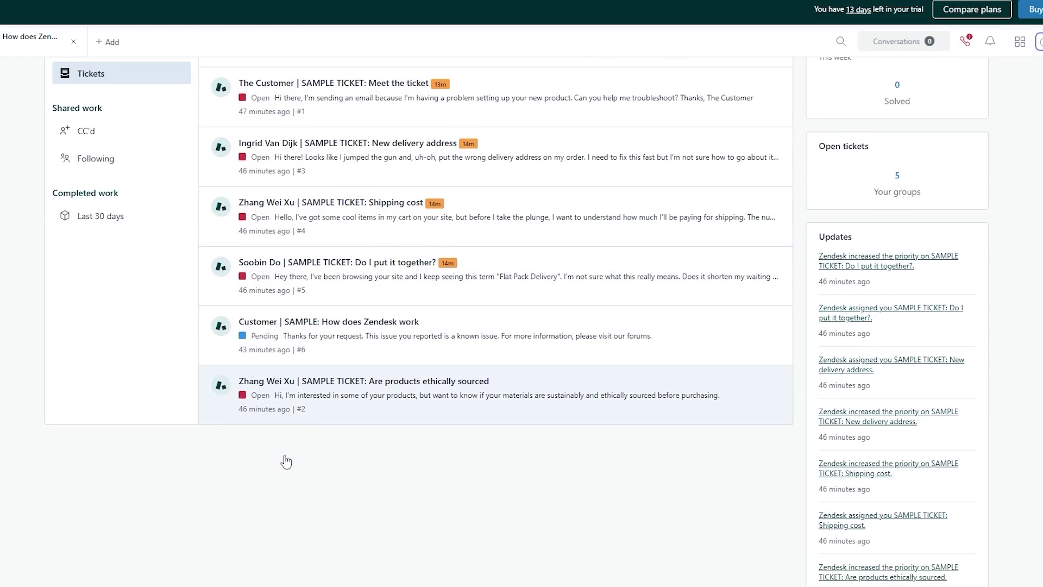
scroll(420, 373, "up", 2)
scroll(434, 426, "down", 1)
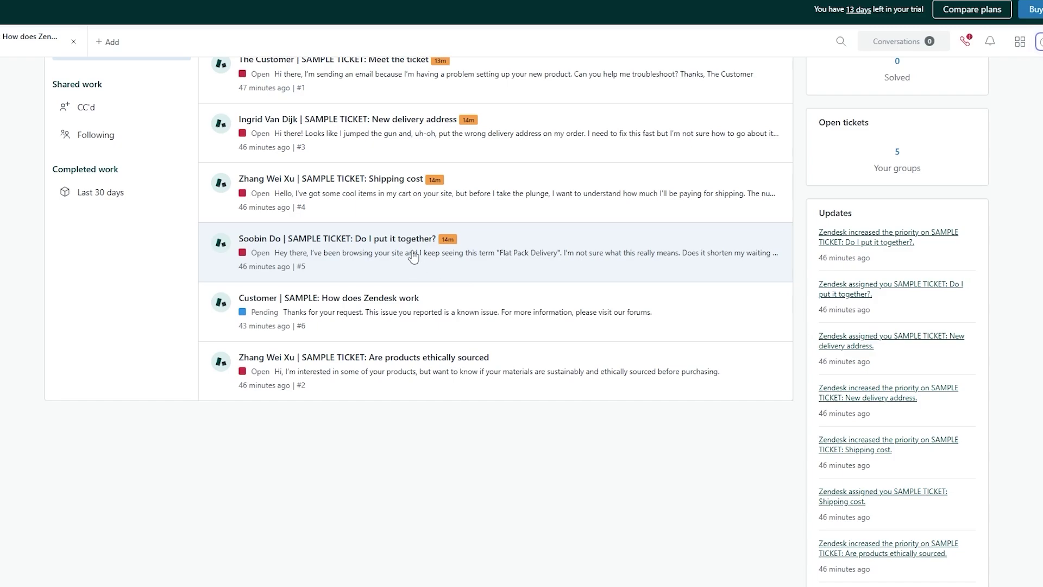
scroll(413, 258, "up", 1)
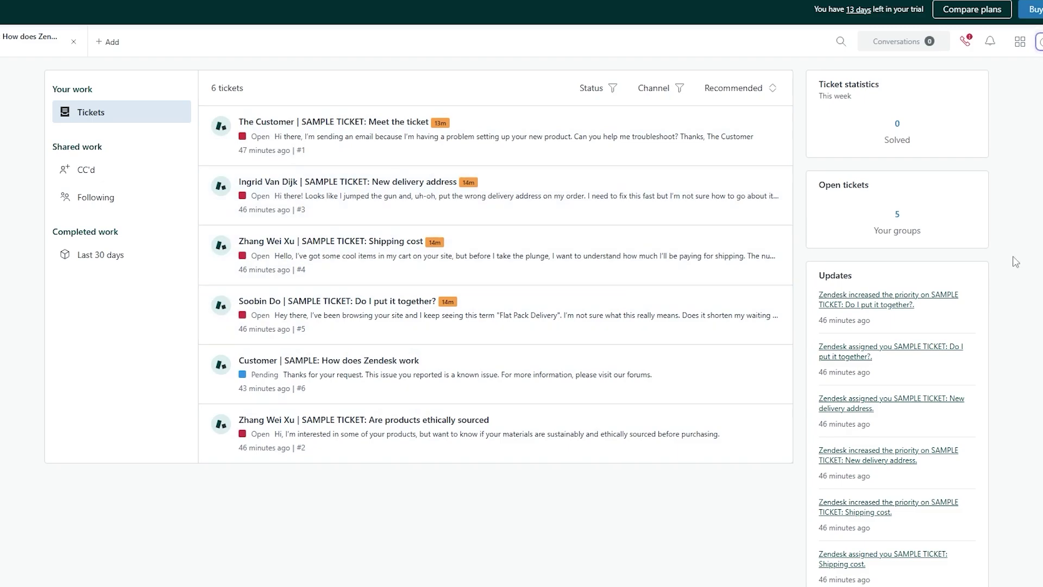
left_click_drag(820, 184, 865, 185)
scroll(461, 296, "down", 3)
scroll(327, 397, "up", 3)
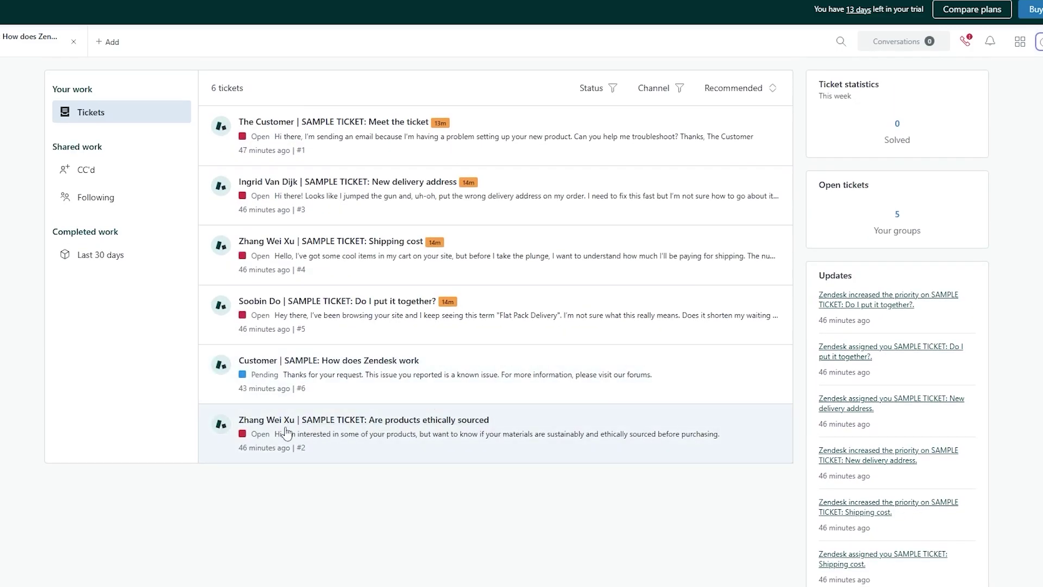
Step: Open the 'Are products ethically sourced' sample ticket and read the customer's question
left_click(382, 448)
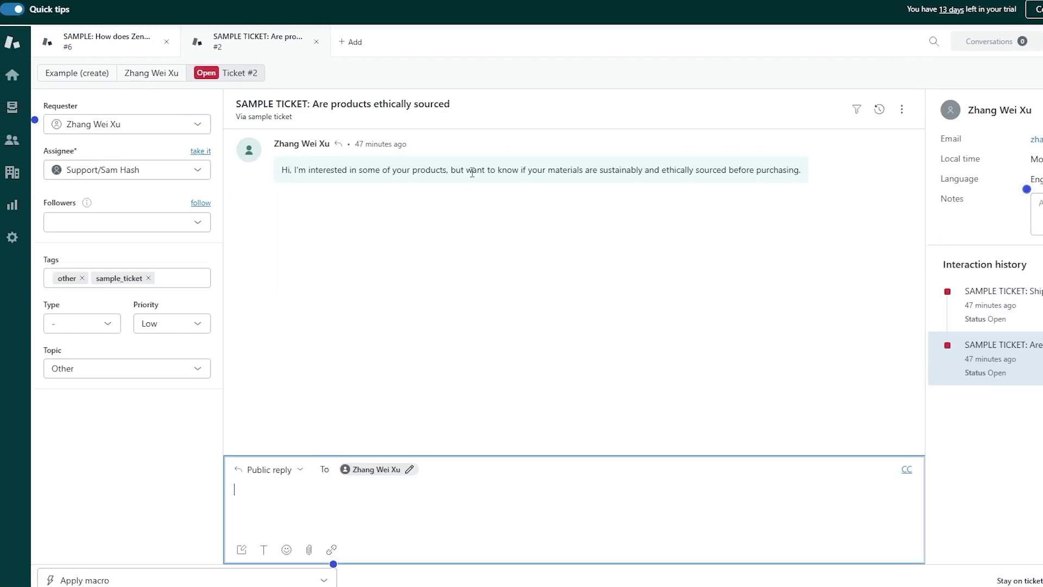
left_click_drag(590, 170, 780, 174)
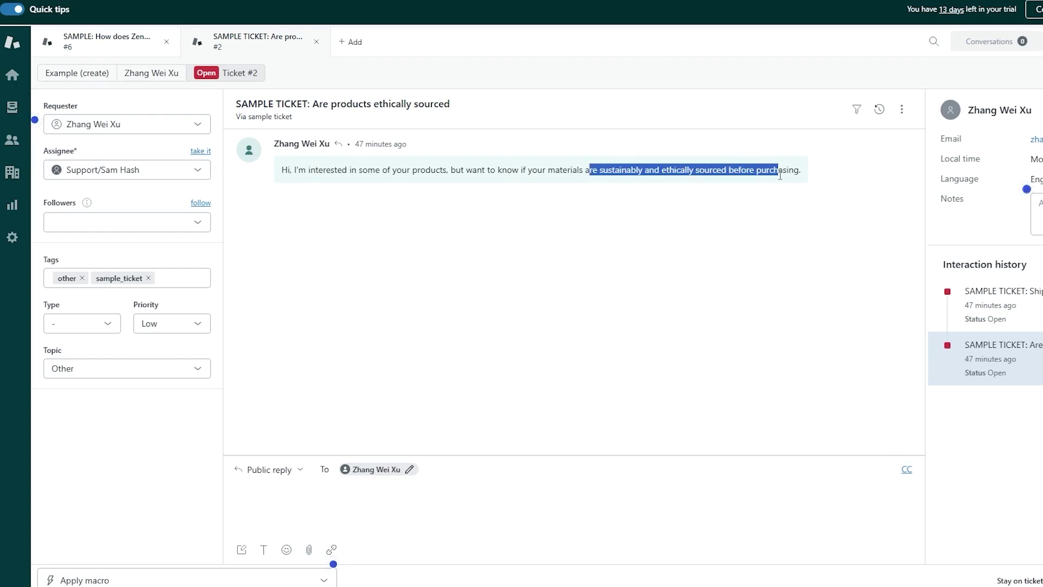
left_click(445, 536)
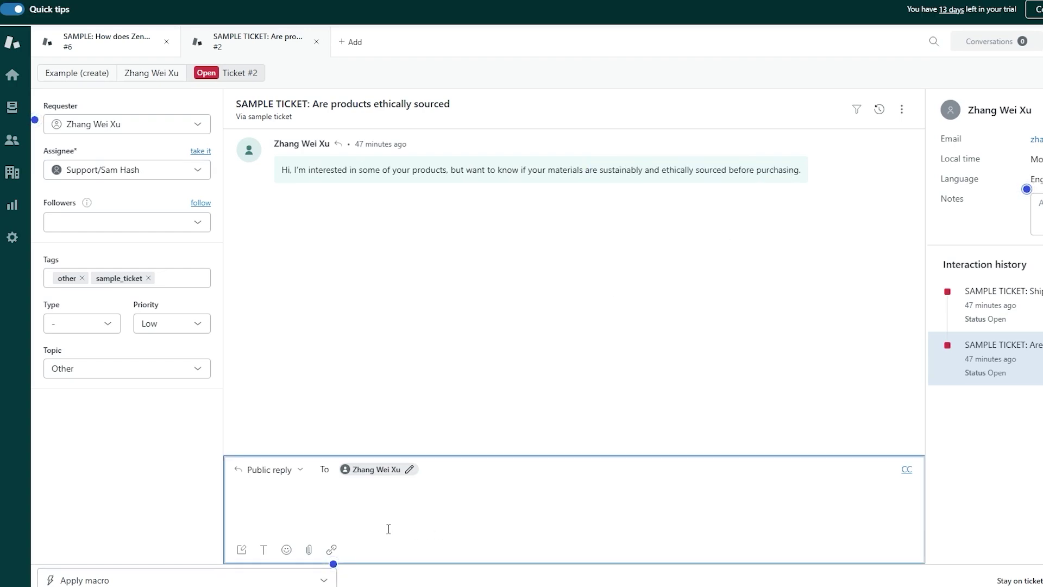
Step: Set the ticket type to Question, keeping topic Other and Low priority, and start adding a follower
left_click(99, 368)
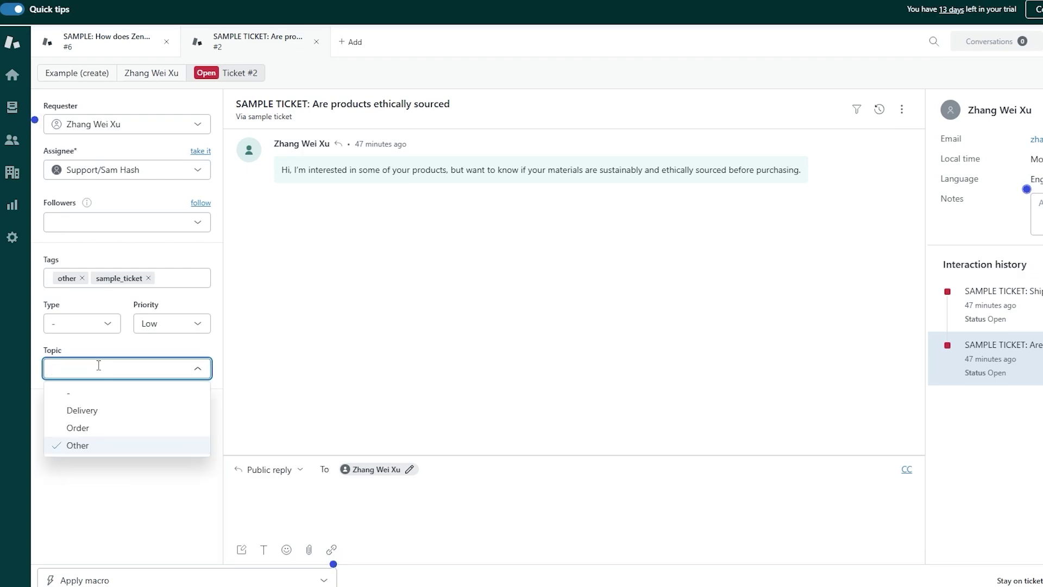
left_click(94, 471)
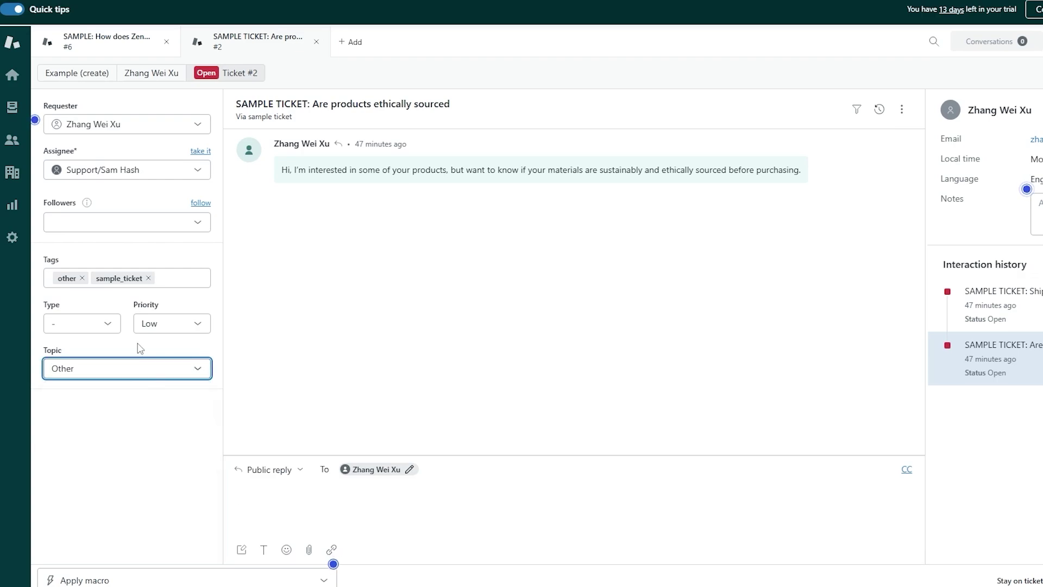
left_click(106, 325)
left_click(76, 370)
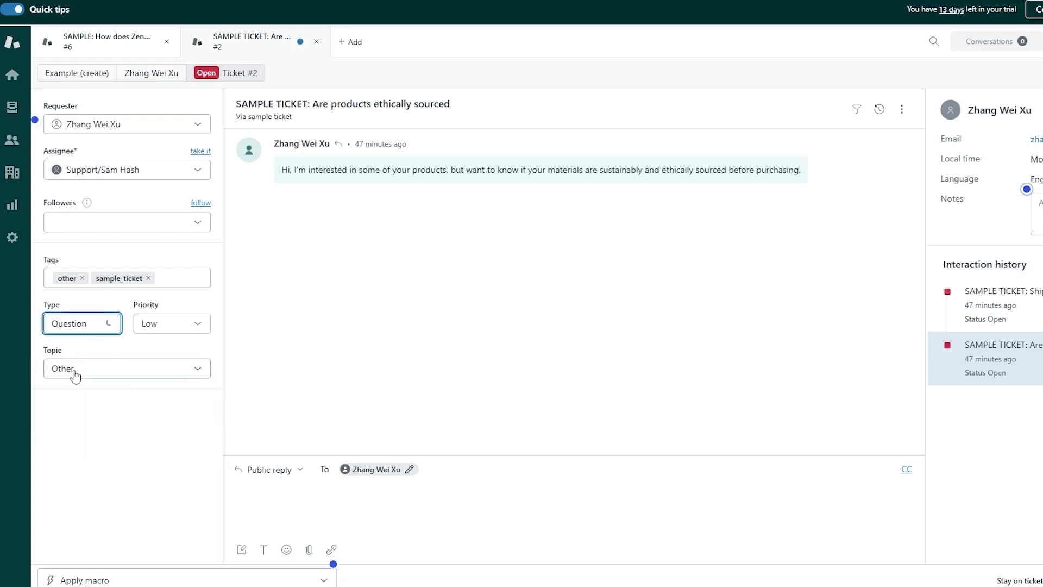
left_click(180, 324)
left_click(163, 324)
left_click(76, 224)
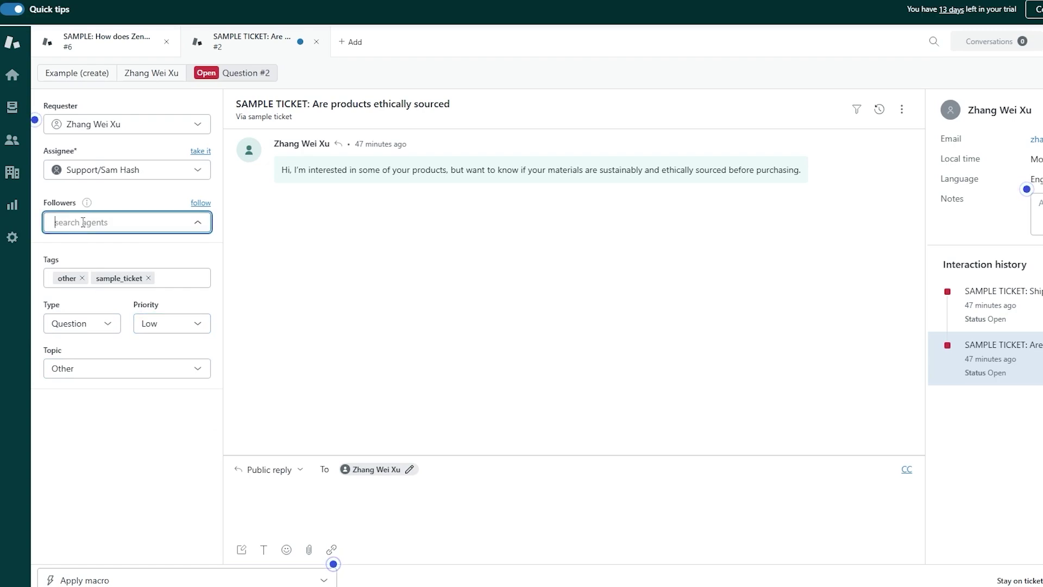
left_click_drag(342, 169, 347, 169)
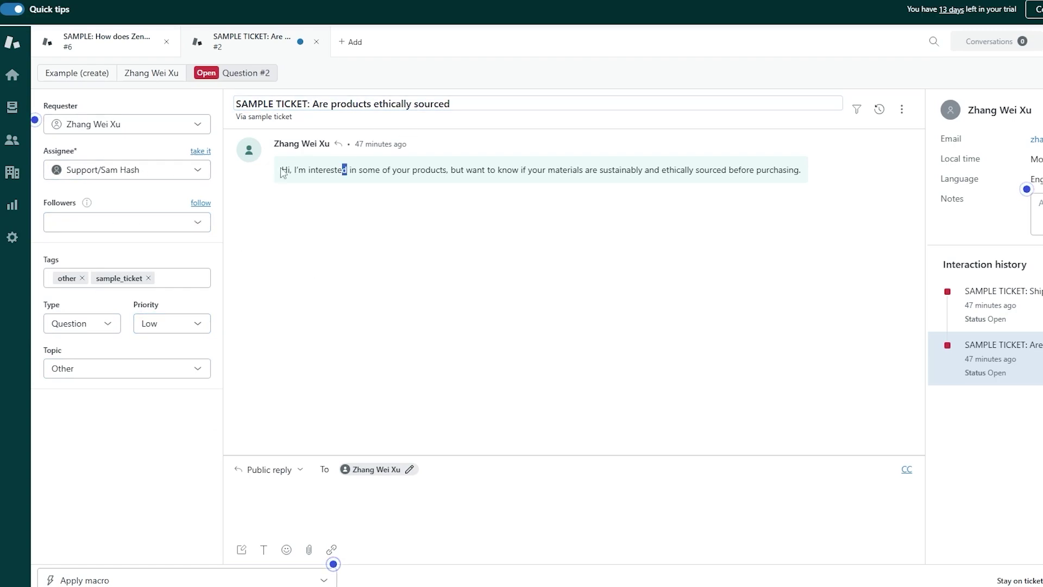
mouse_move(91, 205)
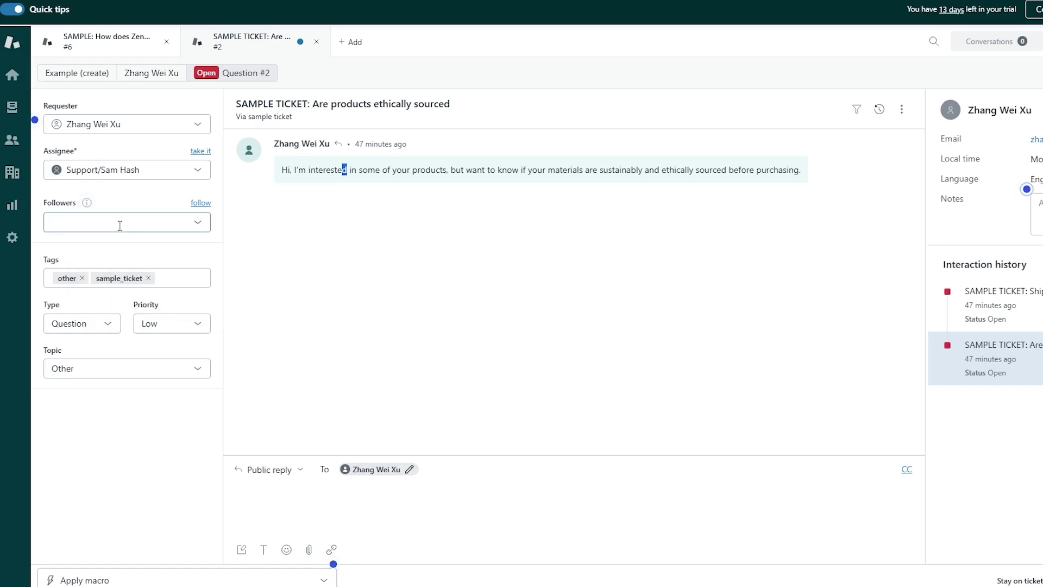
left_click(120, 223)
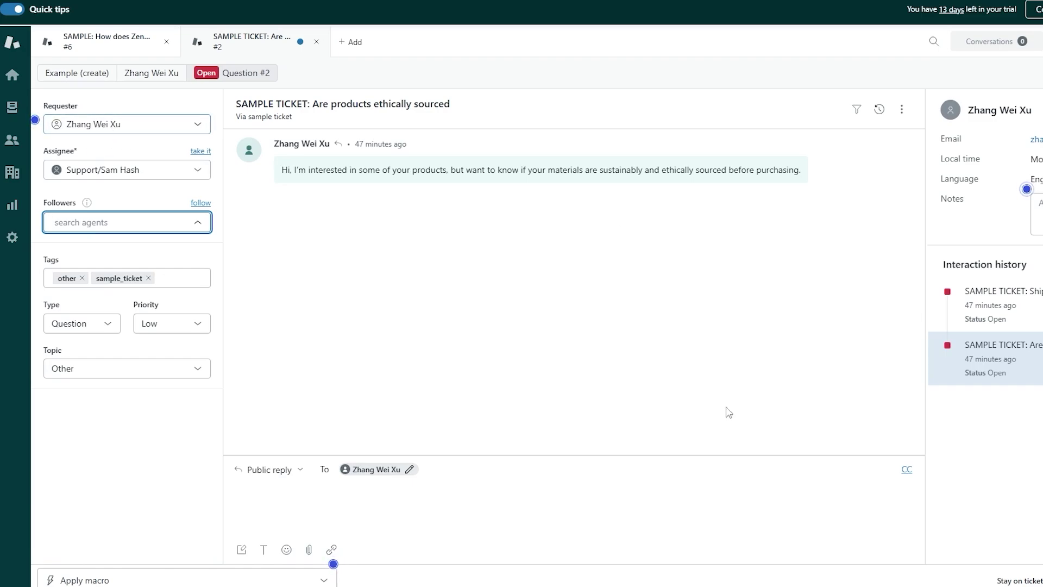
Step: Paste the prepared ethically-sourced reply into the ticket's public reply box
mouse_move(1037, 341)
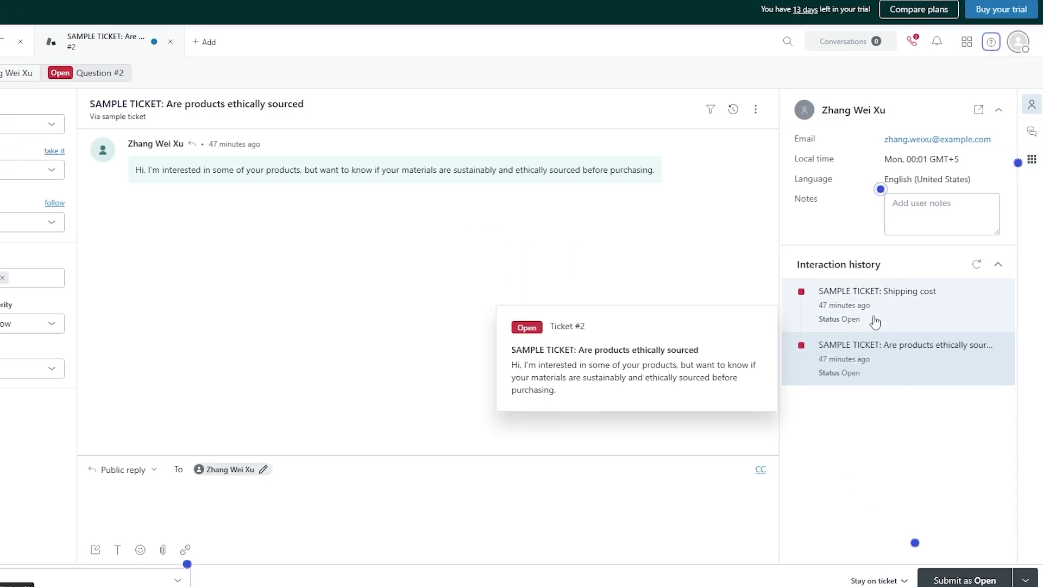
mouse_move(946, 311)
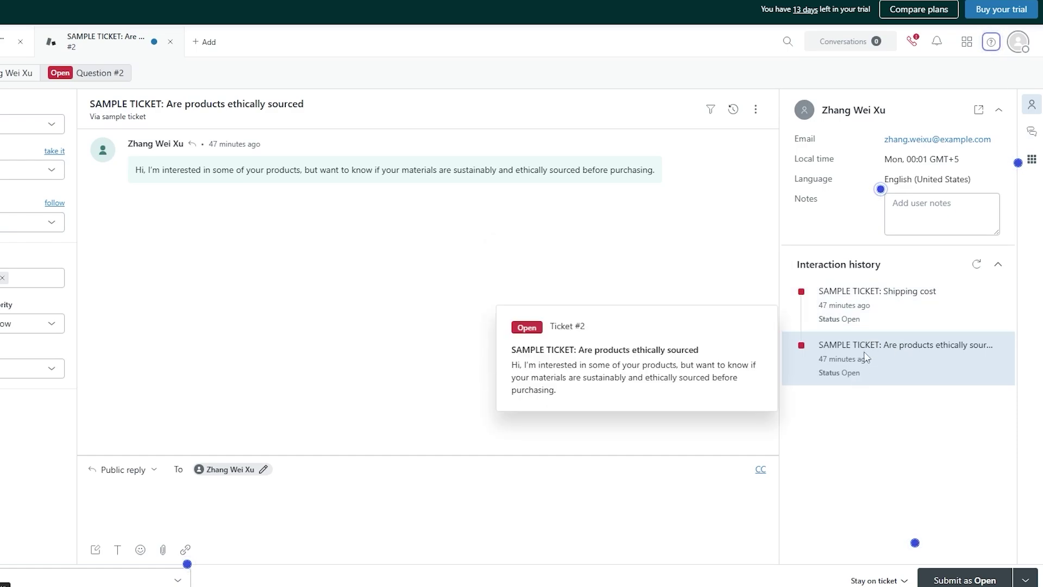
left_click(259, 501)
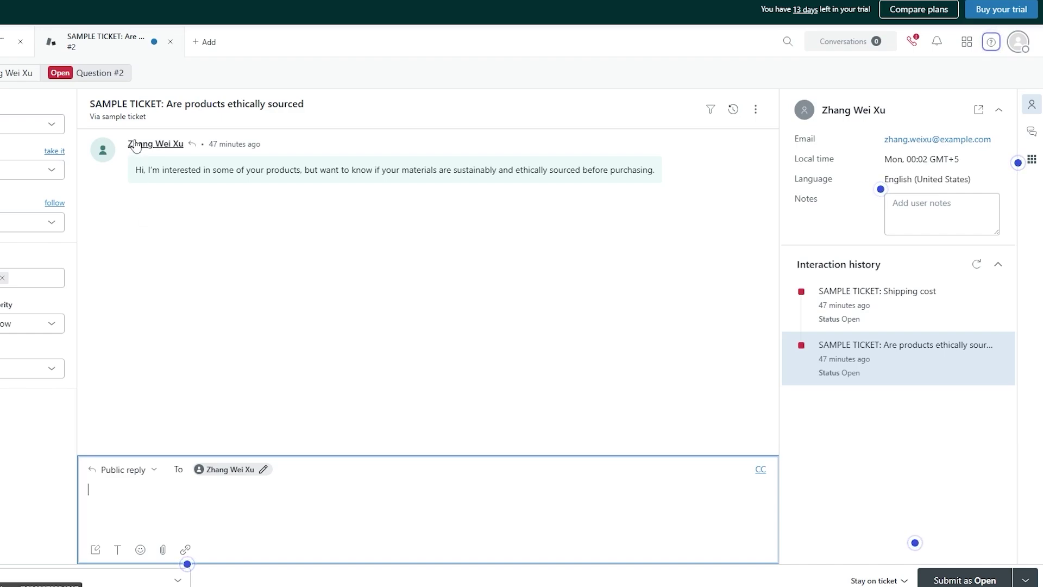
left_click_drag(128, 144, 163, 144)
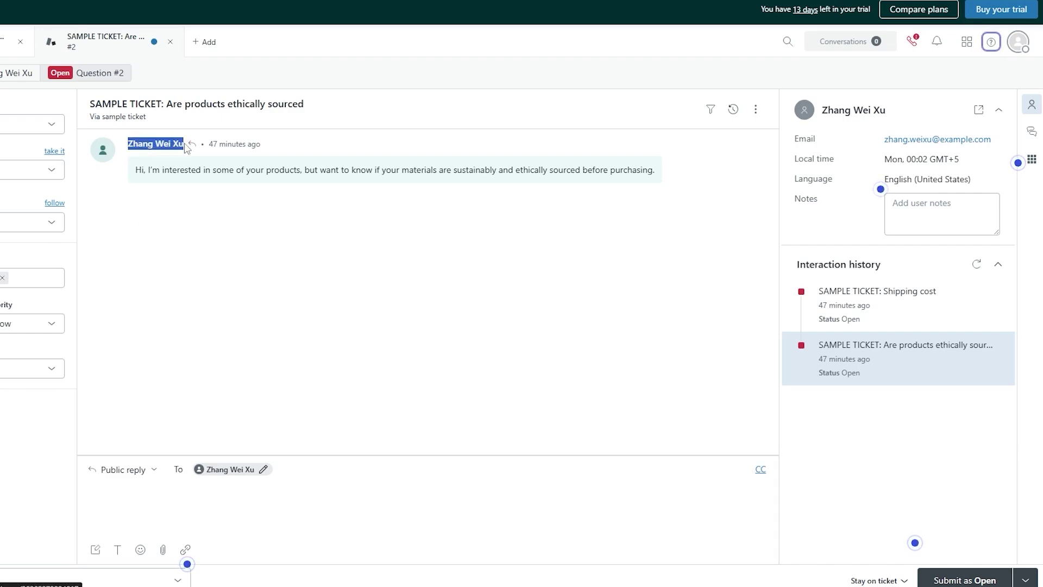
left_click(122, 503)
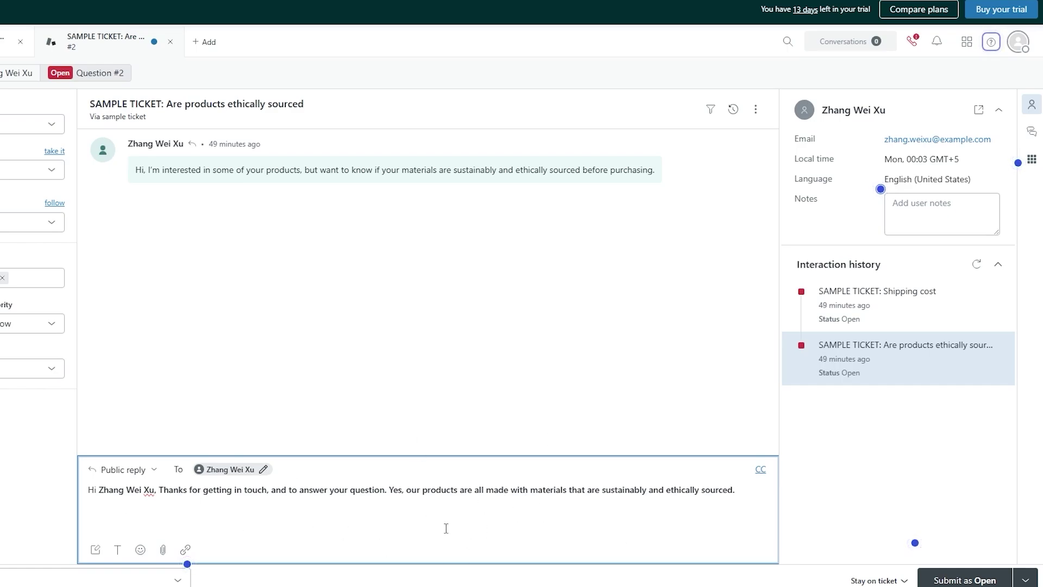
Step: Submit the reply as Solved and open the Shipping cost ticket
left_click(1027, 580)
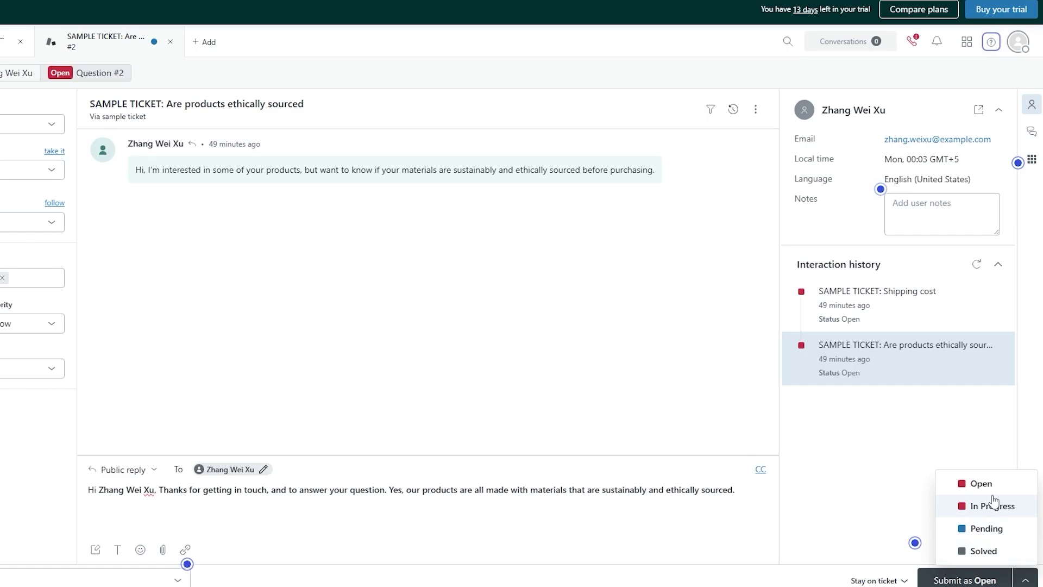
left_click(986, 553)
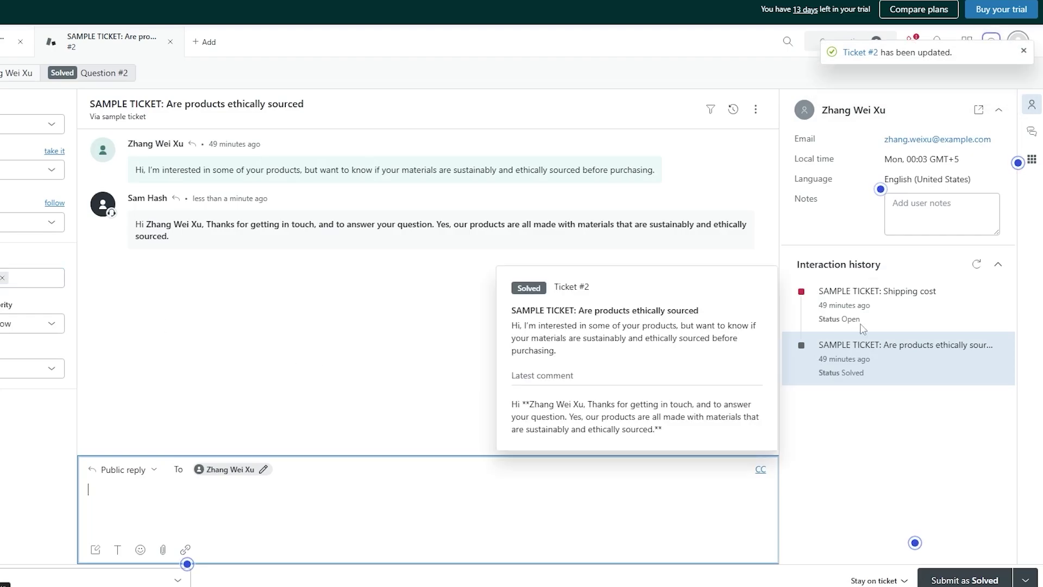
left_click(869, 303)
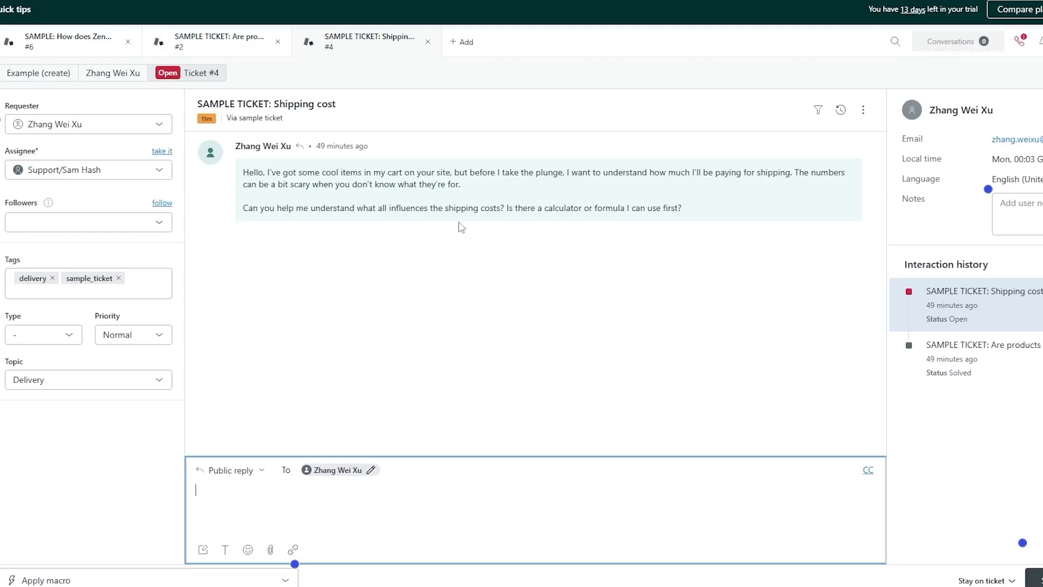
Step: Set the Shipping cost ticket to type Question with Low priority and topic Delivery
left_click_drag(258, 173, 536, 173)
left_click_drag(287, 208, 473, 207)
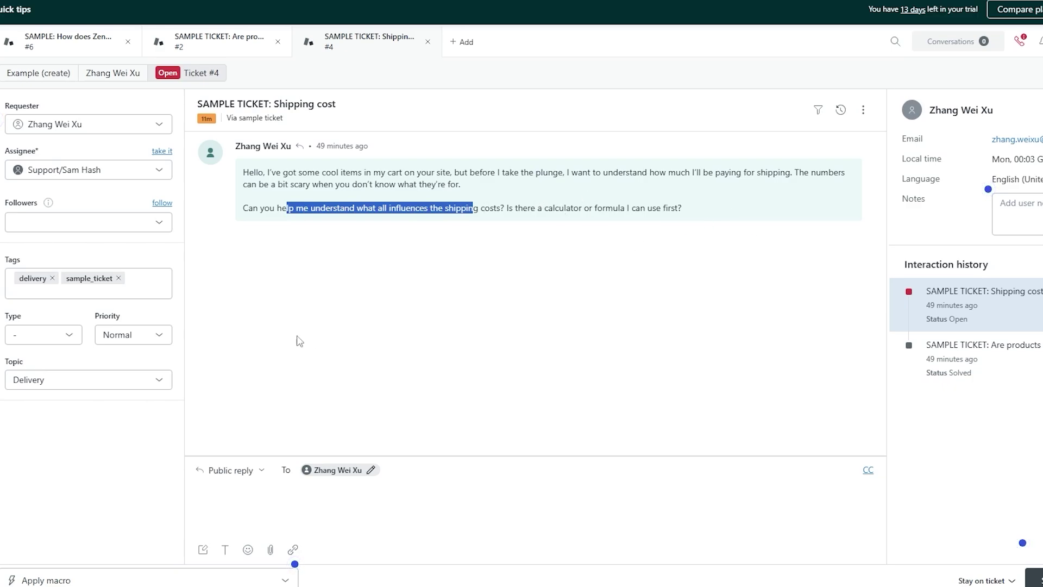
left_click(31, 334)
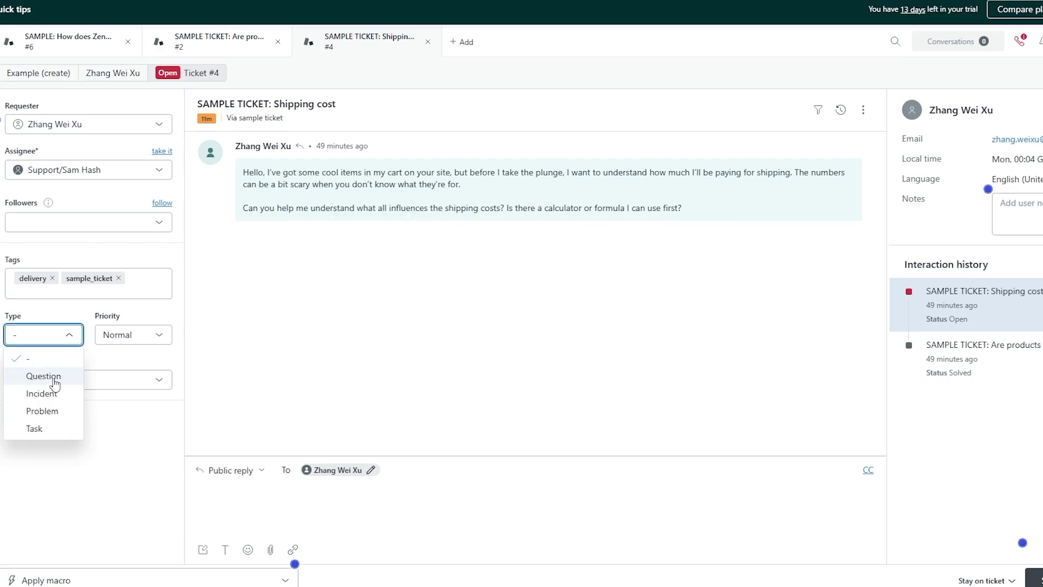
left_click(44, 376)
left_click(157, 335)
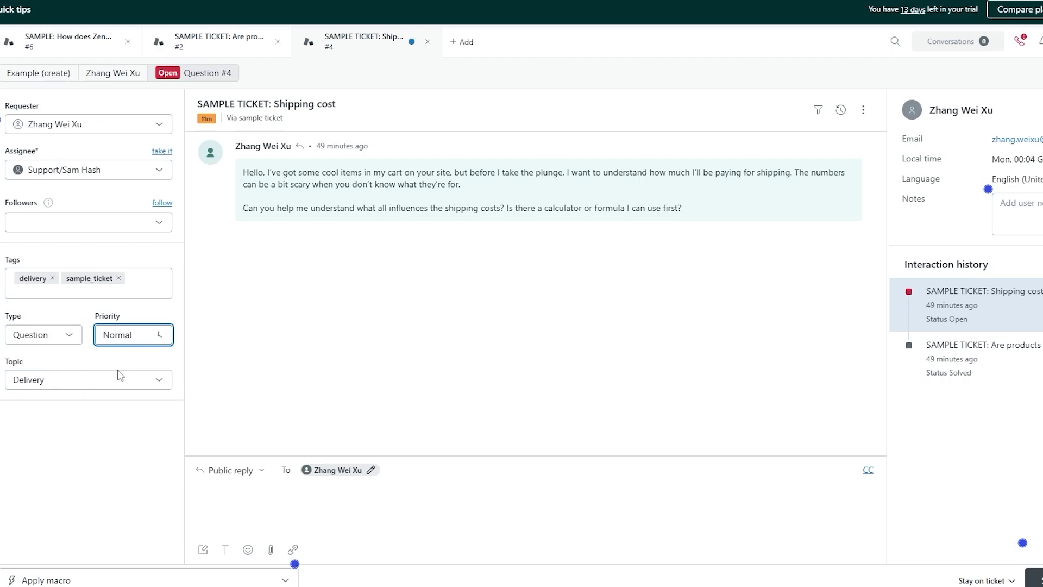
left_click(31, 380)
left_click(66, 467)
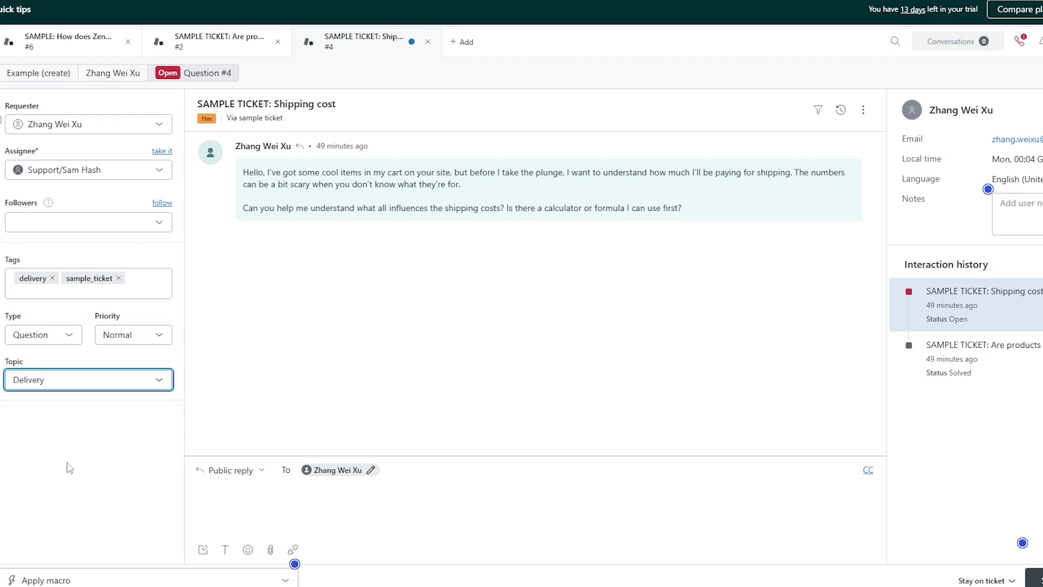
Step: Apply the Take it! macro, then delete the reply text it inserted
left_click(276, 580)
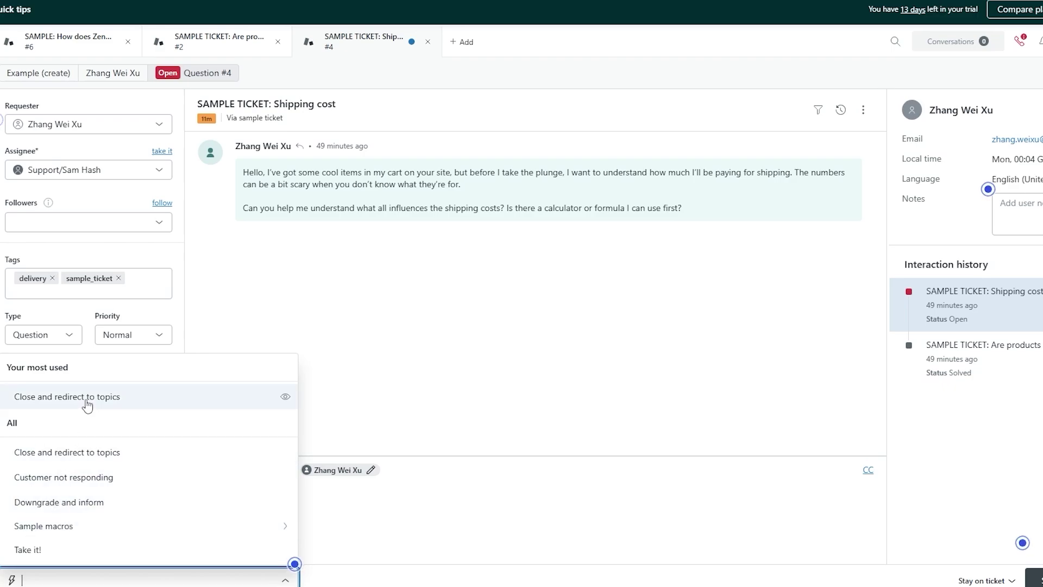
mouse_move(87, 405)
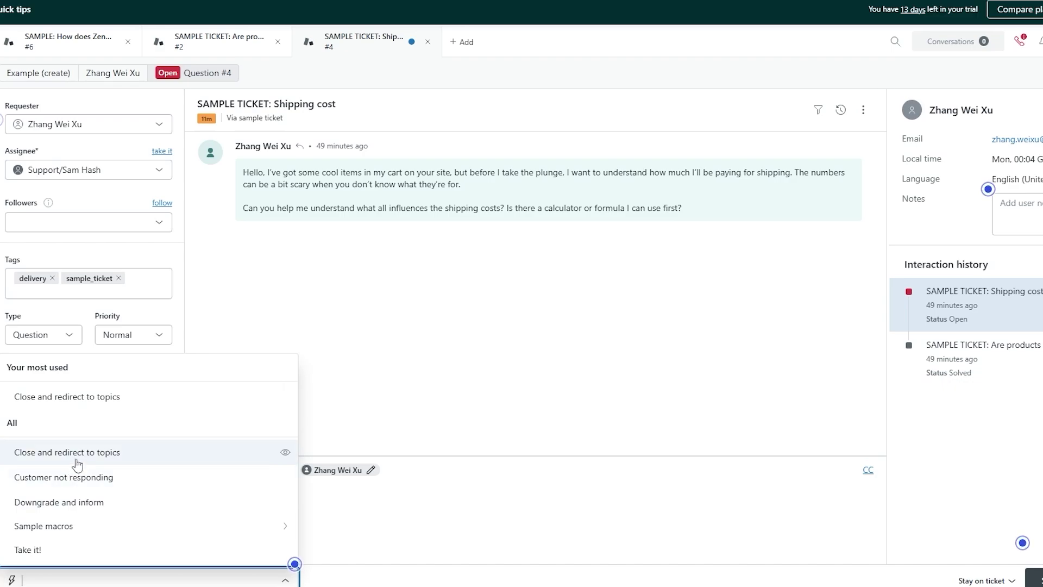
left_click(264, 559)
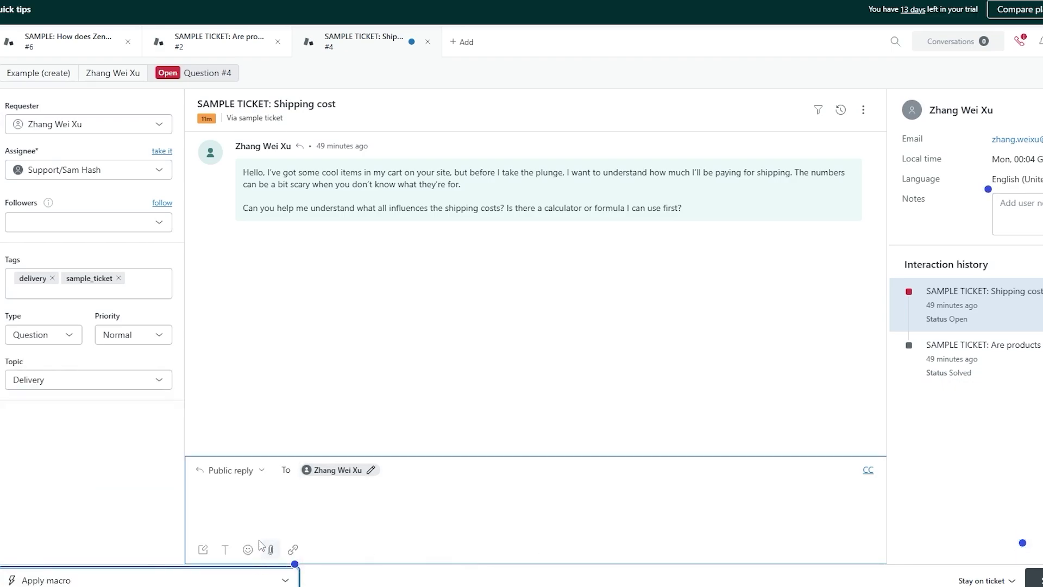
left_click(282, 579)
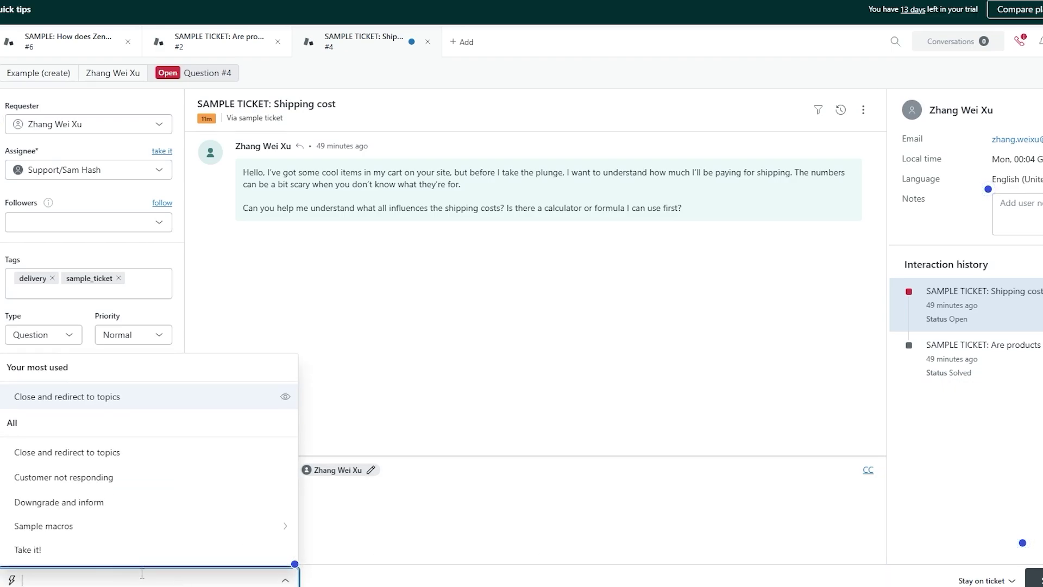
left_click(42, 553)
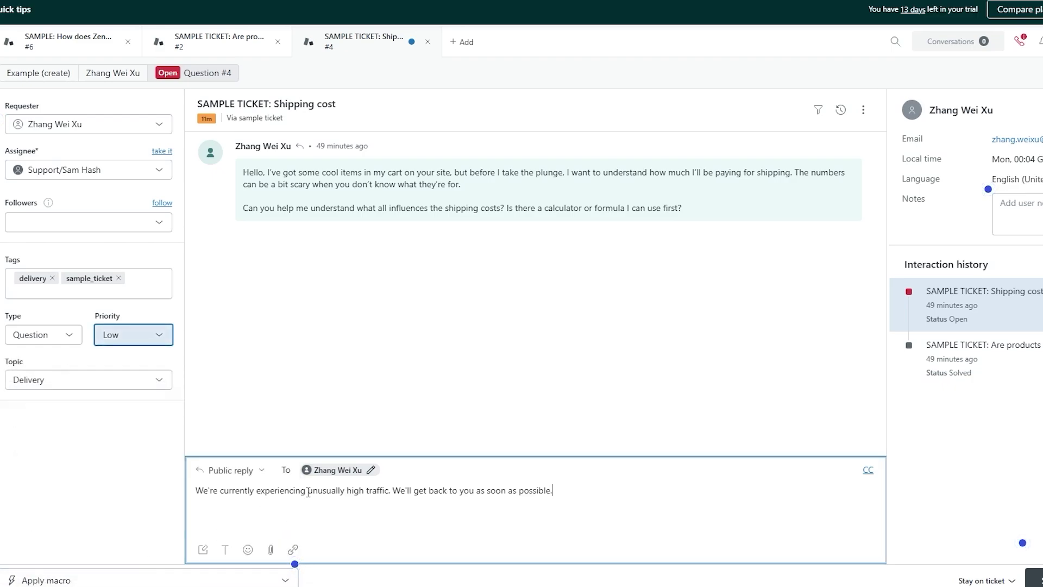
key("ctrl+a")
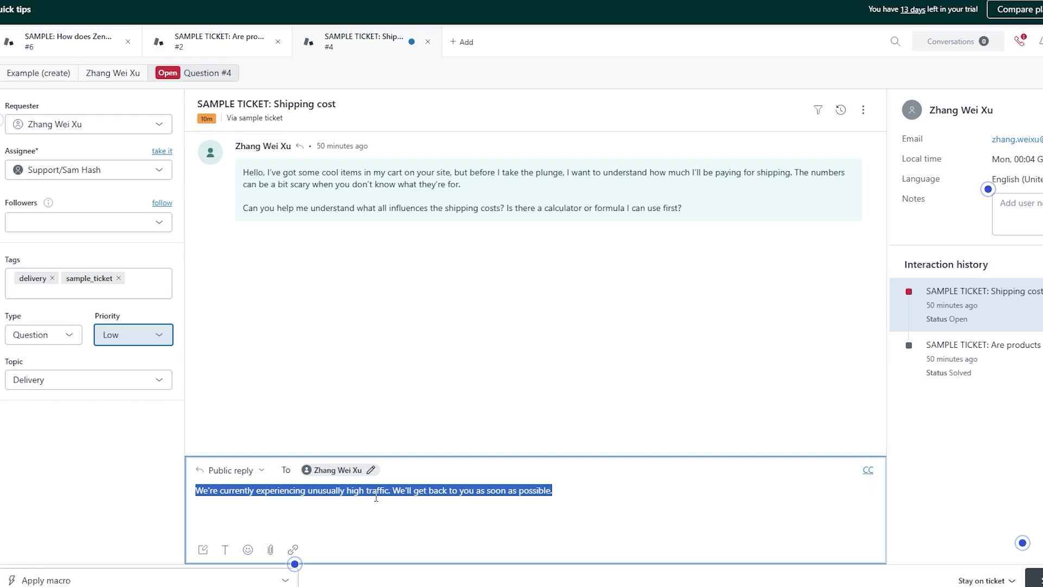
key("BackSpace")
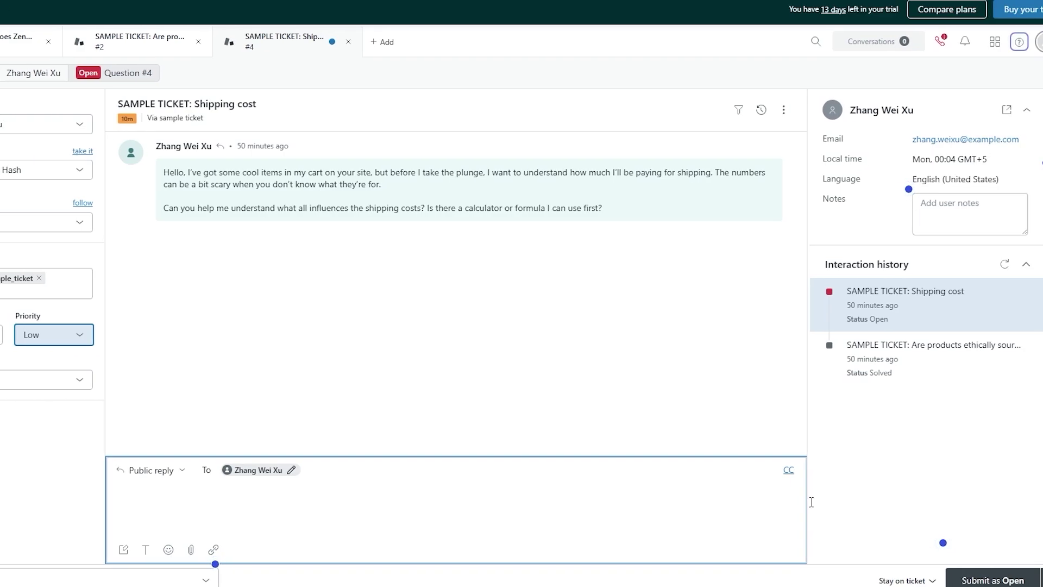
left_click(1025, 580)
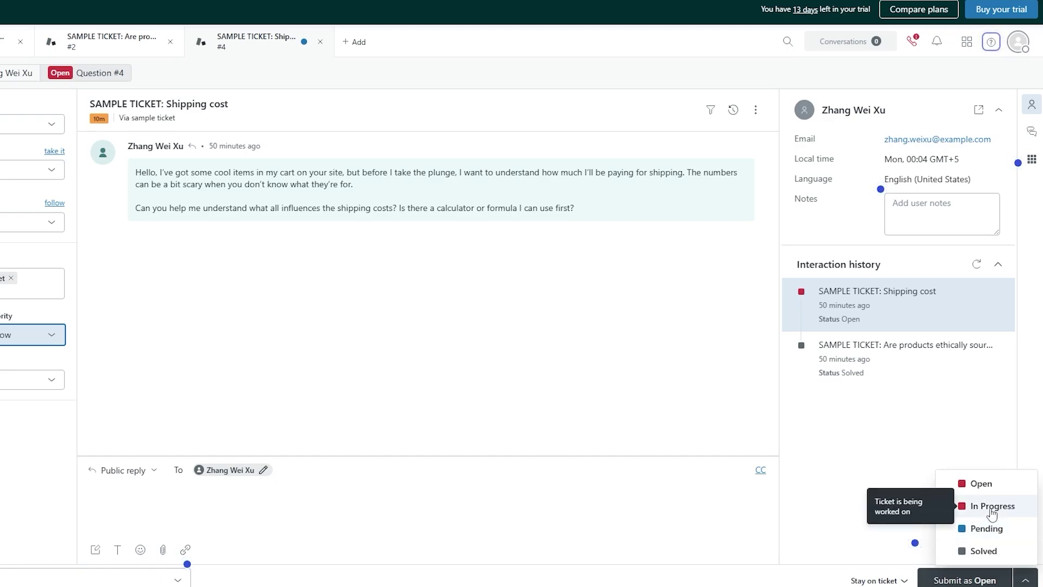
left_click(574, 380)
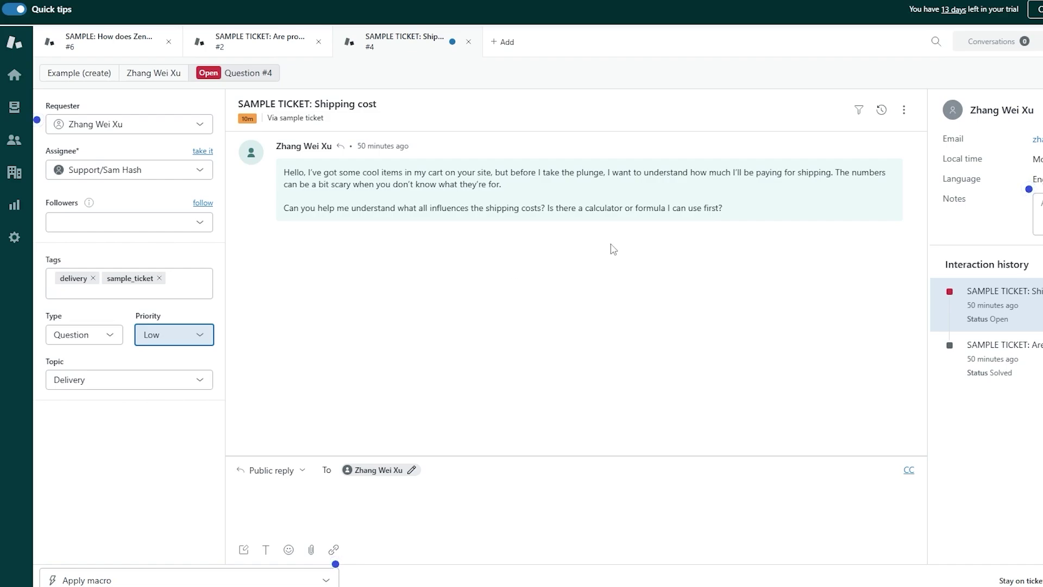
left_click(1039, 212)
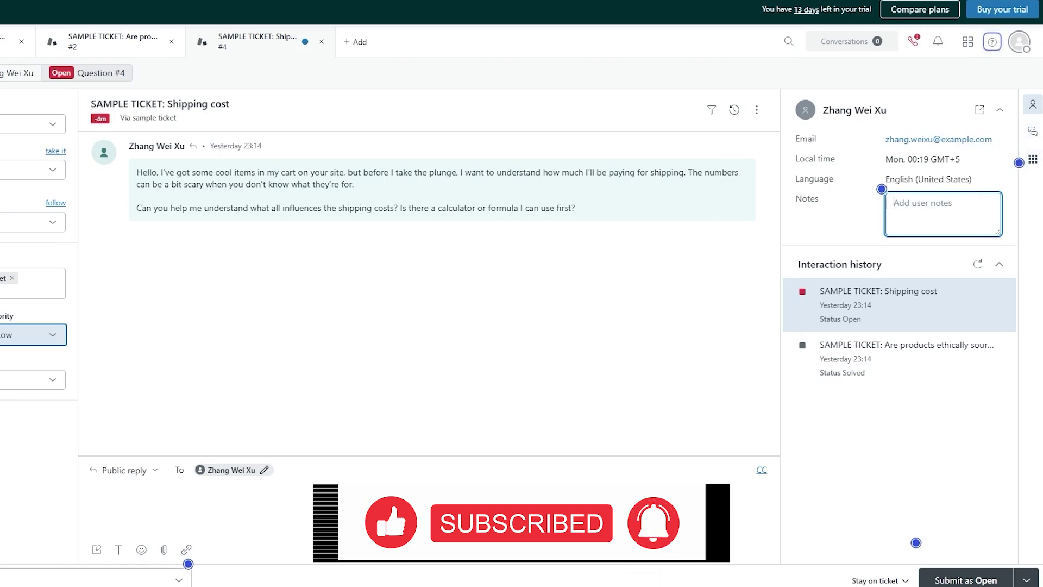
Step: Browse the side conversations and Apps panels and the customer context tour tip
left_click(1034, 133)
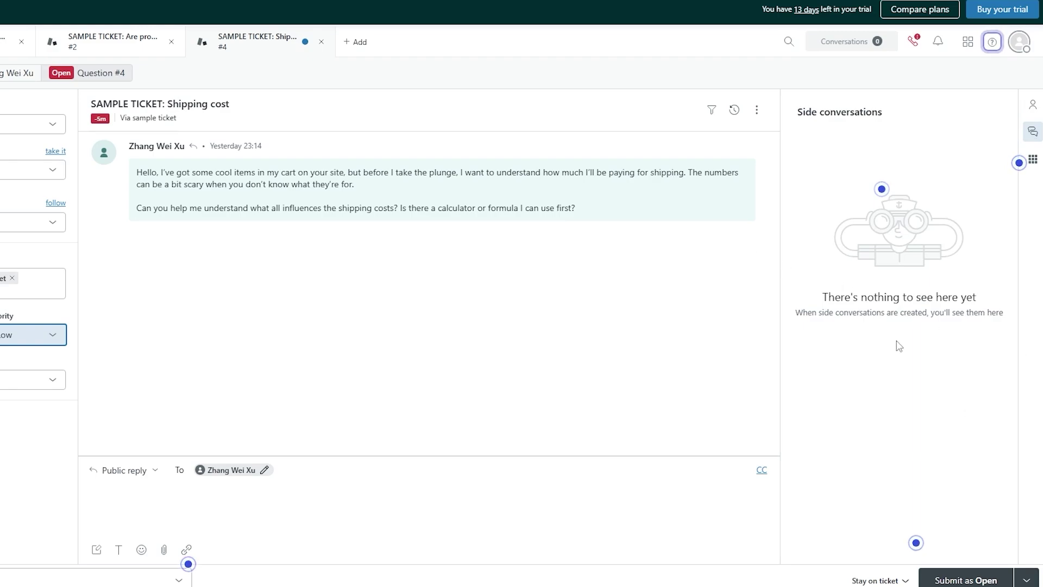
left_click(1033, 159)
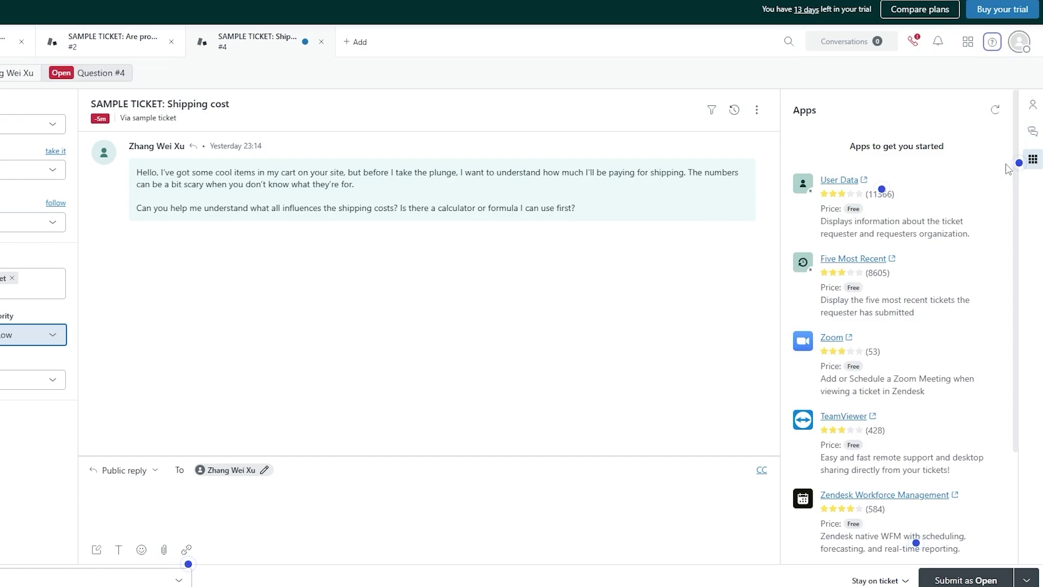
scroll(922, 311, "down", 2)
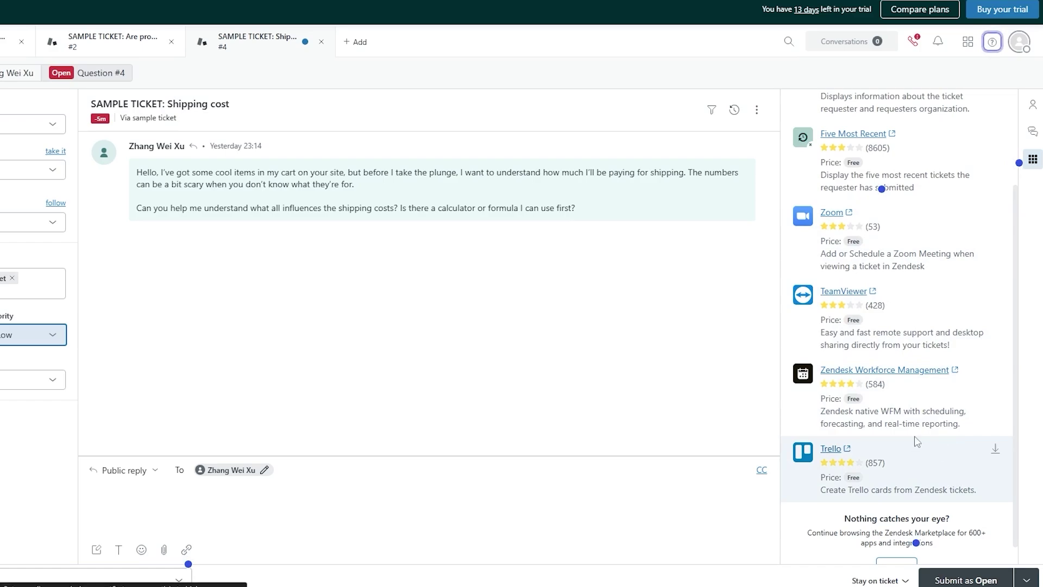
scroll(894, 280, "up", 1)
scroll(894, 280, "up", 1)
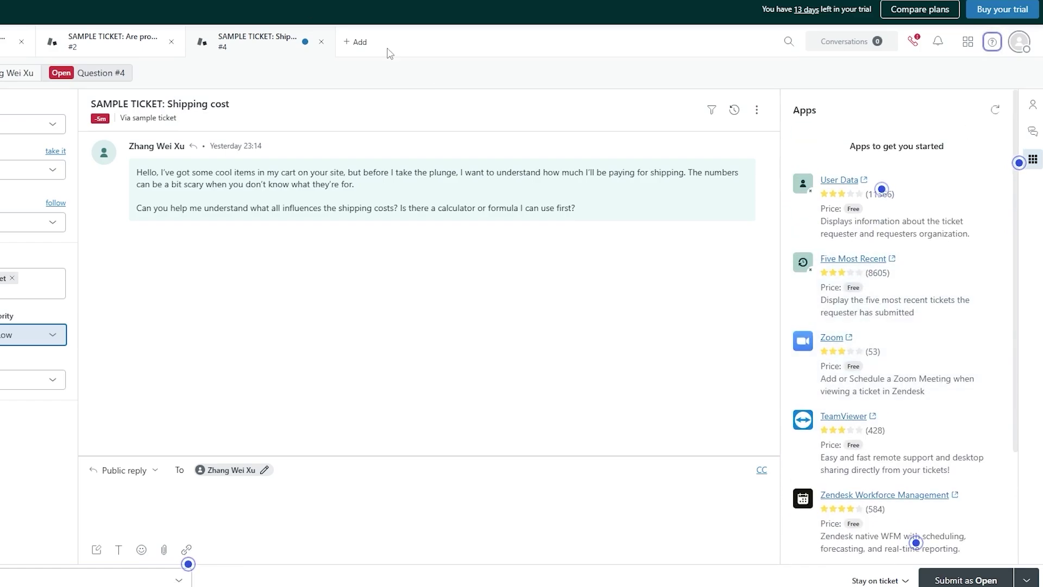
scroll(874, 308, "down", 1)
scroll(875, 308, "down", 1)
scroll(995, 368, "up", 2)
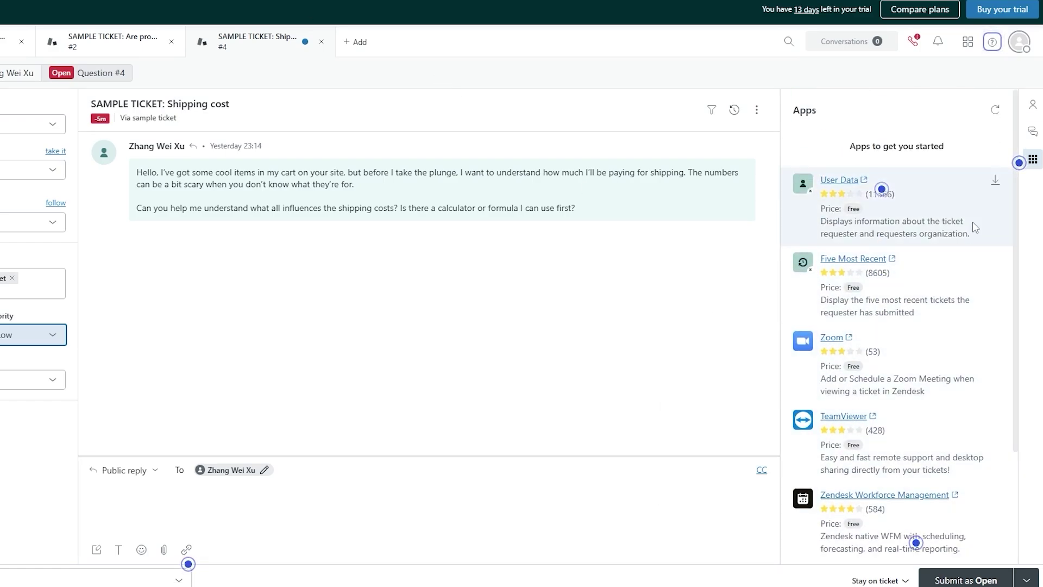
scroll(853, 509, "down", 3)
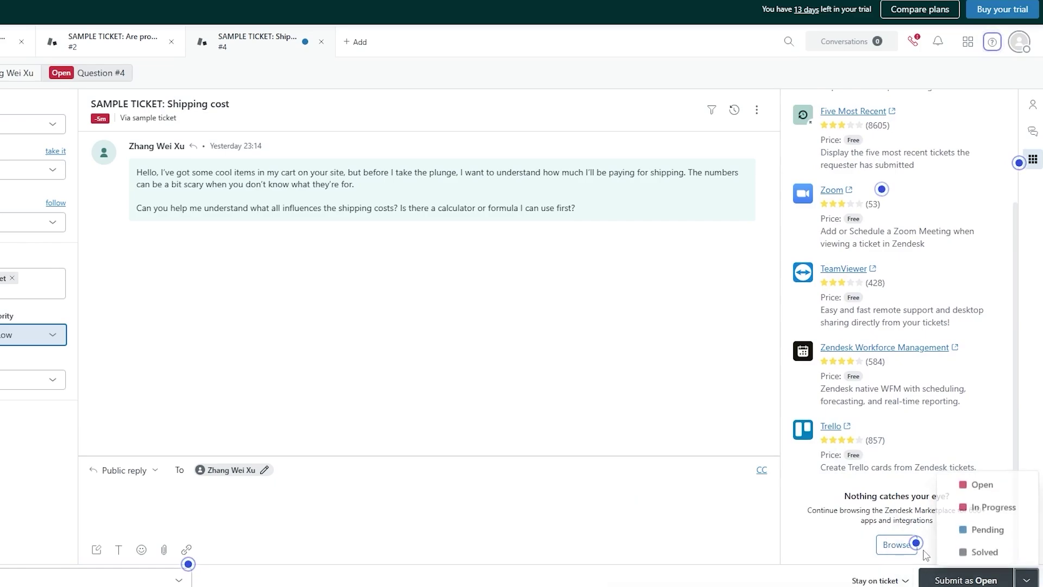
scroll(935, 473, "up", 2)
left_click(1033, 159)
left_click(882, 190)
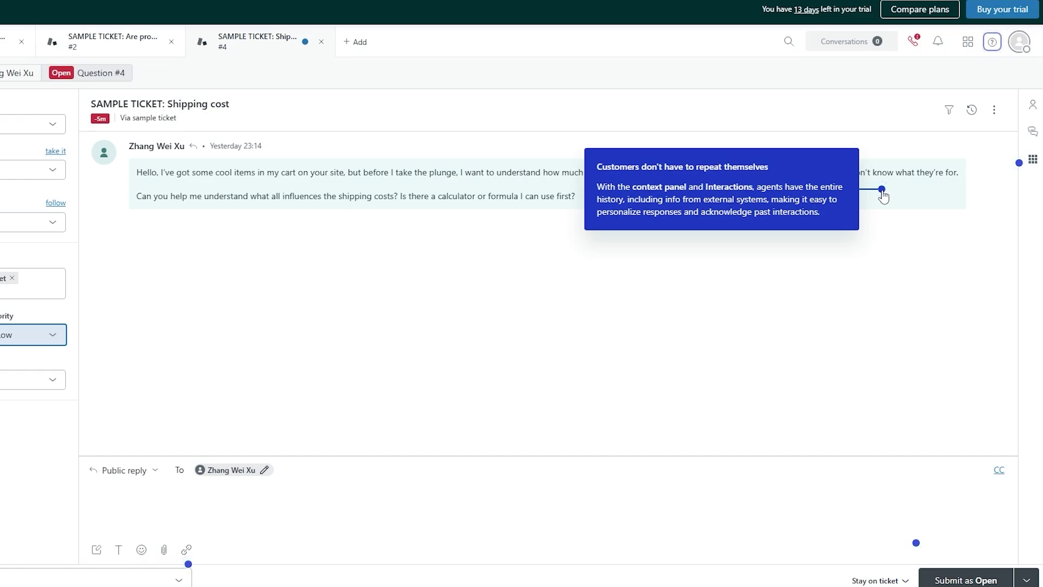
mouse_move(1021, 176)
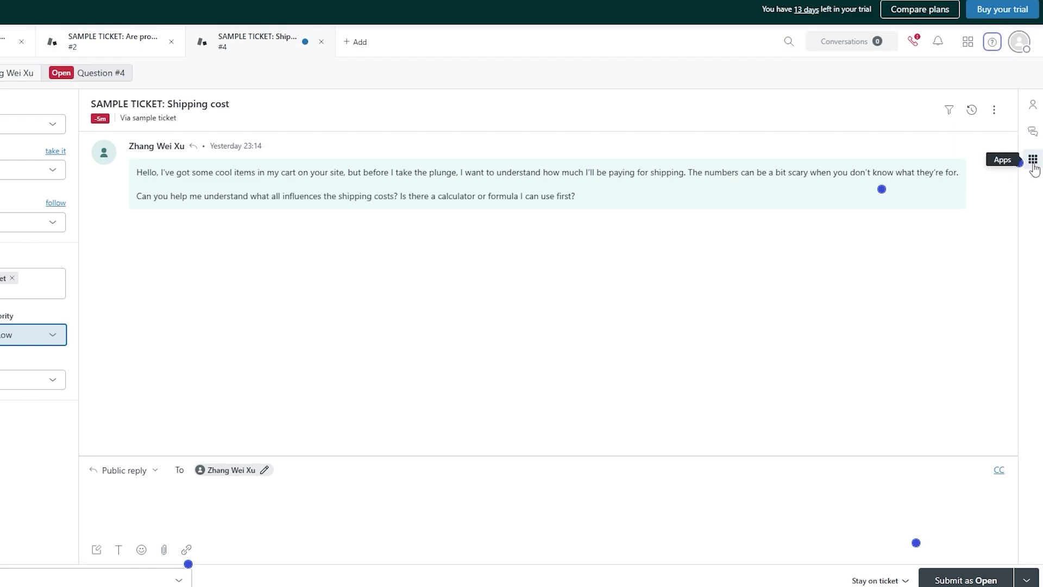
left_click(1033, 159)
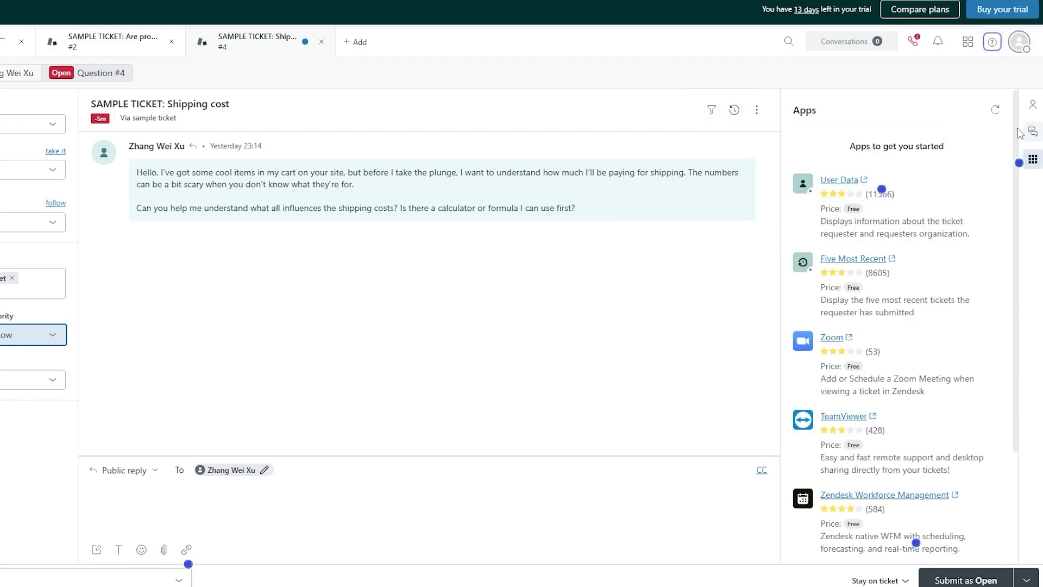
Step: Show the requester's details and interaction history, and re-enable browser audio for calls
left_click(1033, 104)
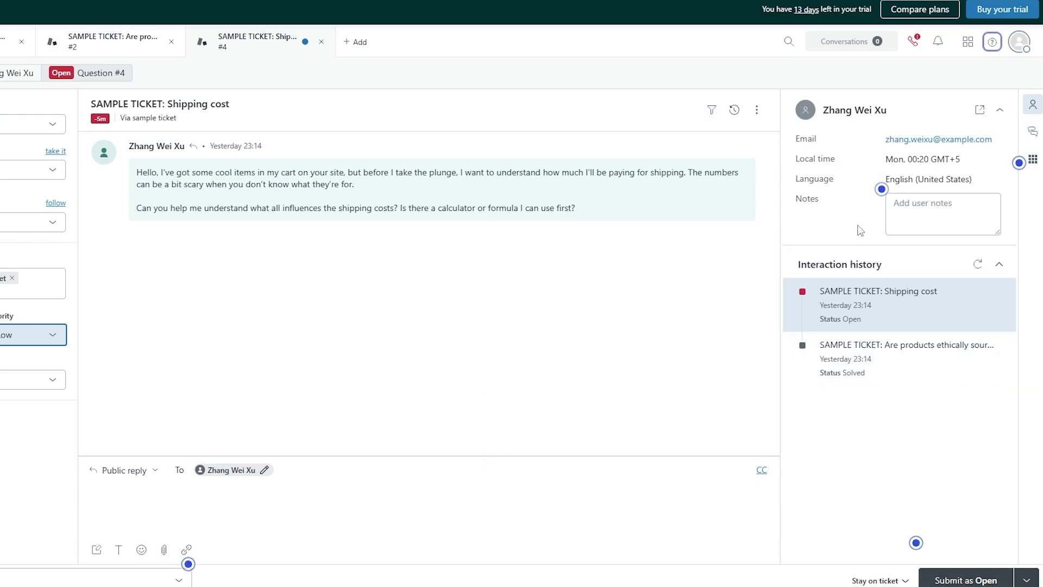
mouse_move(997, 292)
left_click(915, 43)
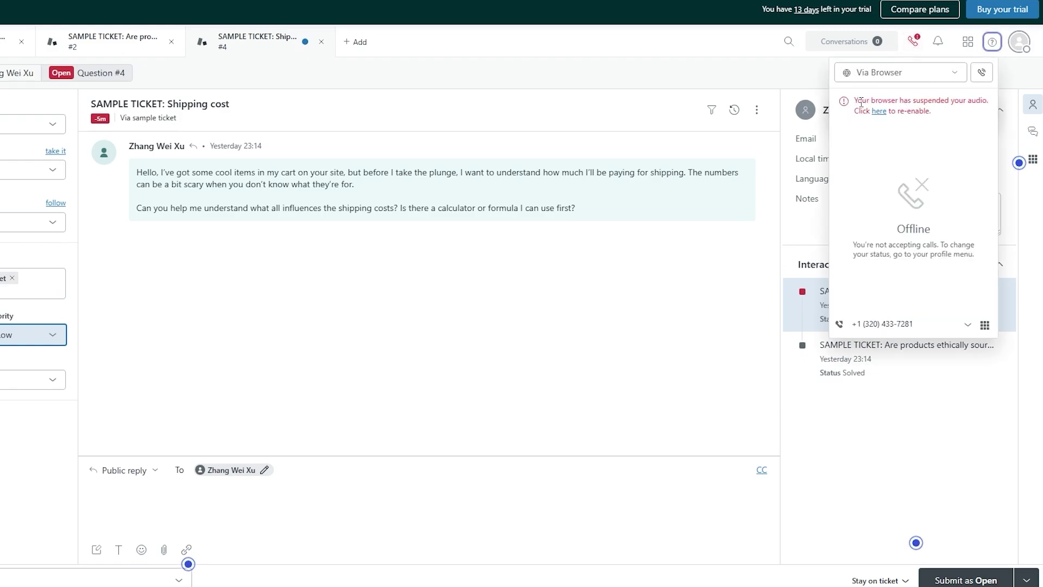
left_click_drag(854, 100, 971, 98)
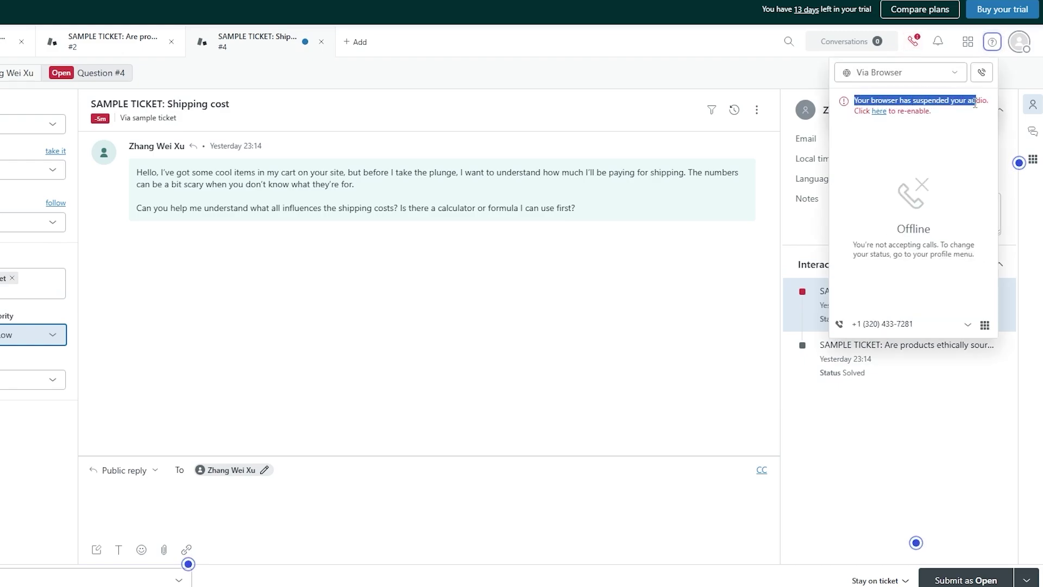
left_click(879, 111)
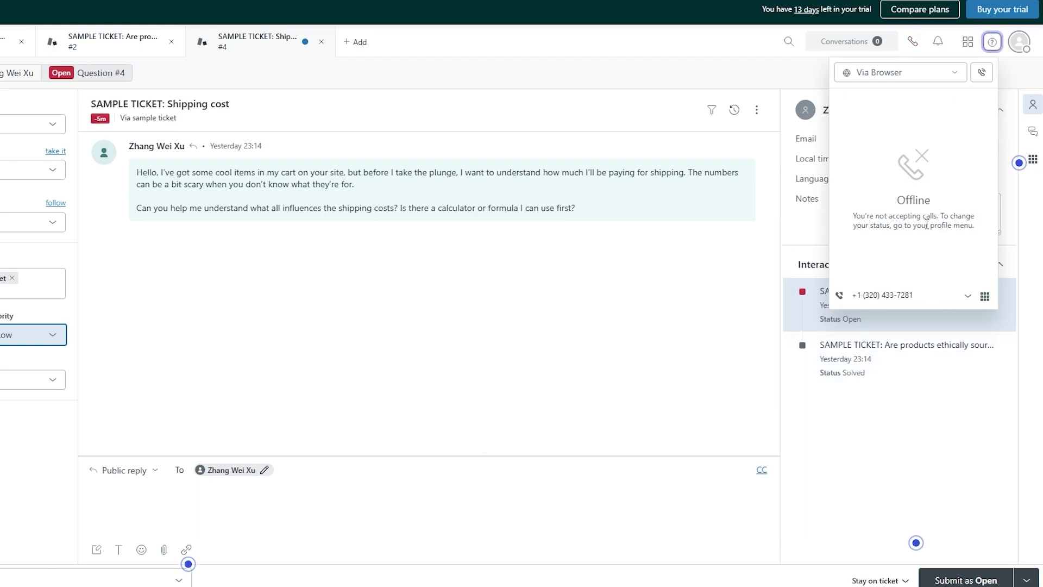
left_click(310, 341)
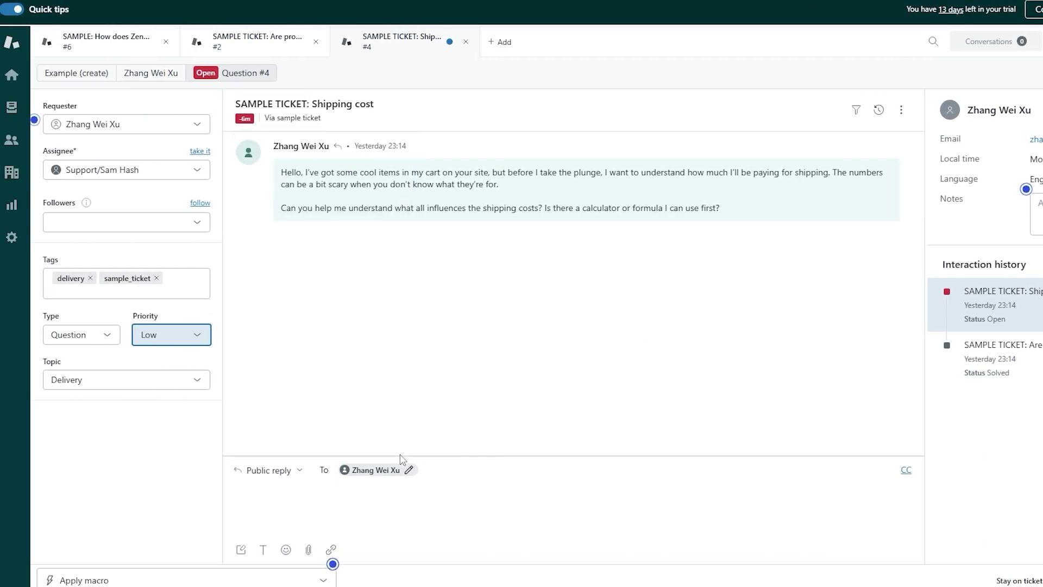
Step: Reply with the Close and redirect to topics macro, solving the ticket, then go to Views
left_click(388, 497)
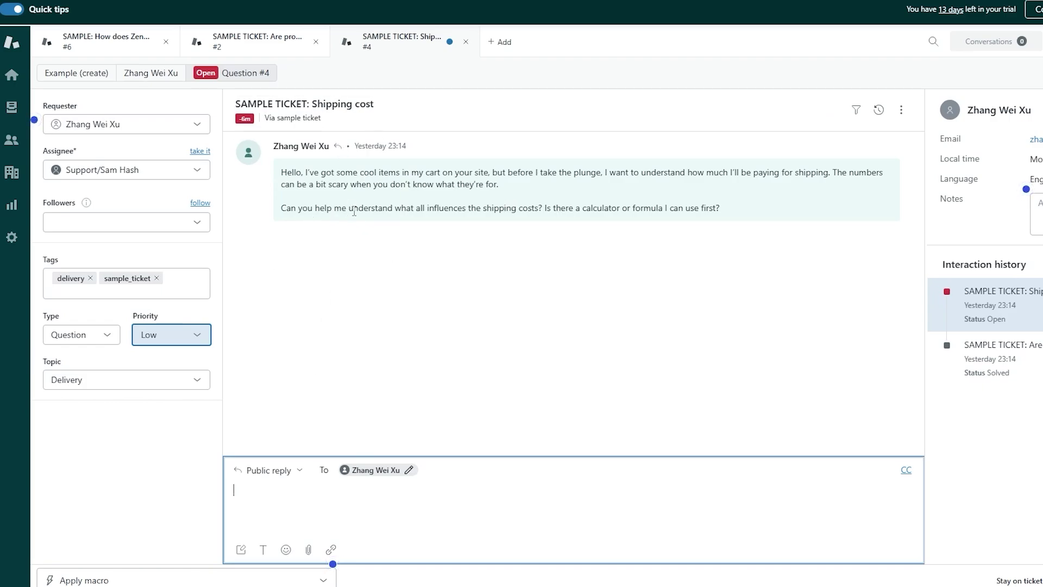
left_click_drag(394, 208, 728, 216)
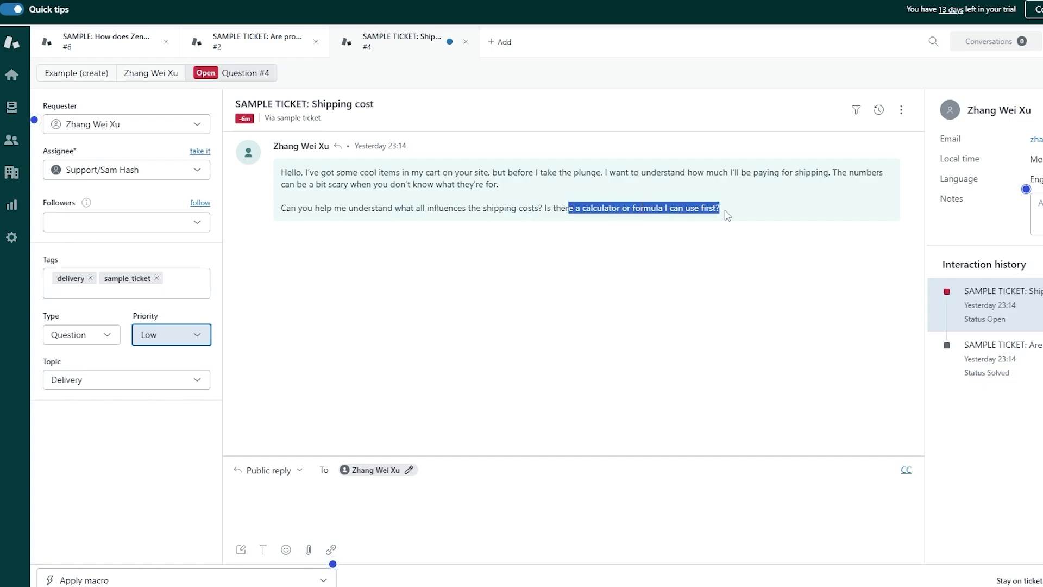
left_click(594, 484)
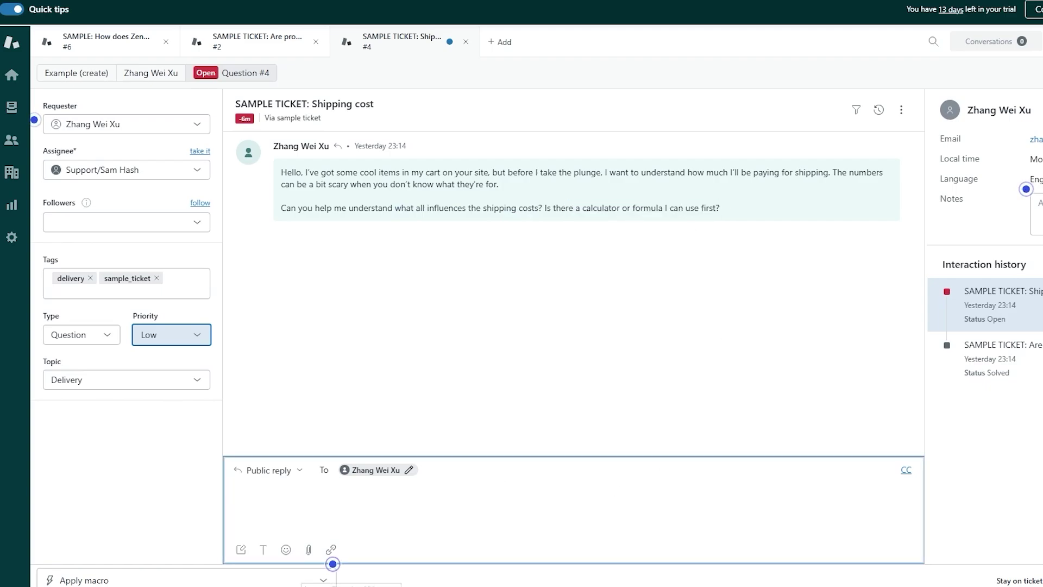
left_click(65, 579)
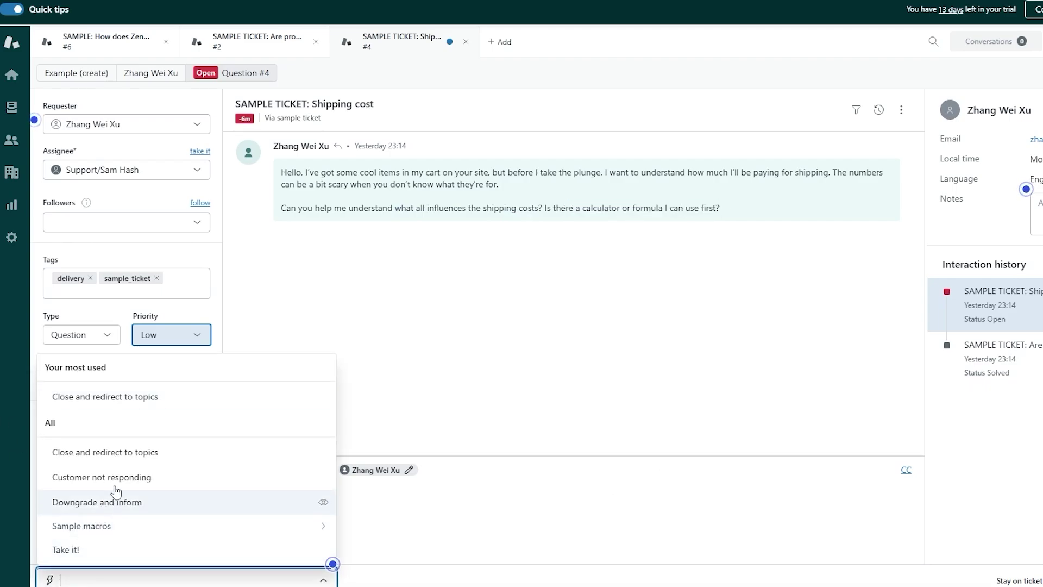
left_click(132, 453)
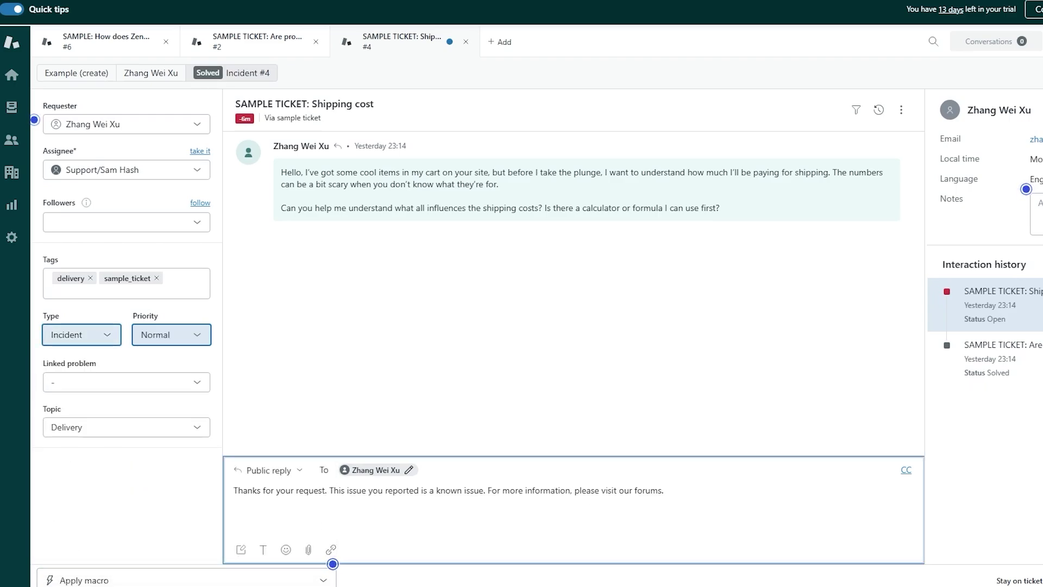
mouse_move(863, 363)
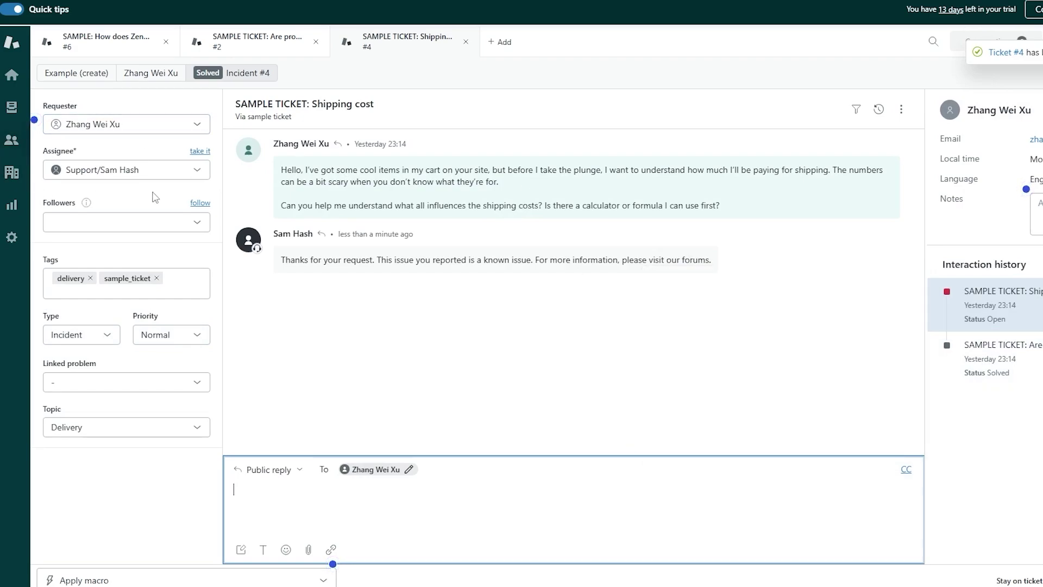
left_click(9, 120)
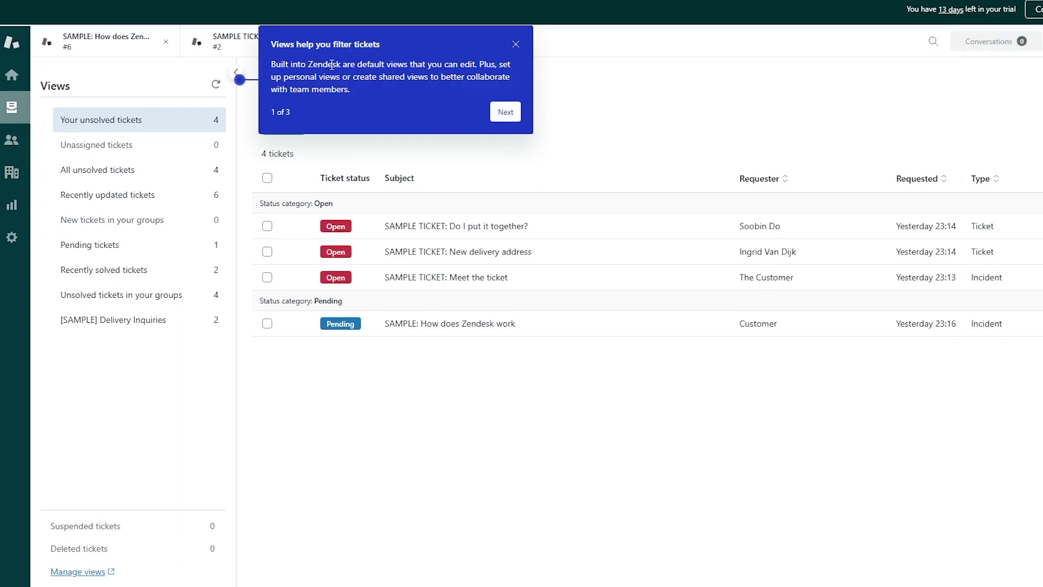
Step: Dismiss the Views tour tip and browse the Customers and Organizations lists
left_click(516, 44)
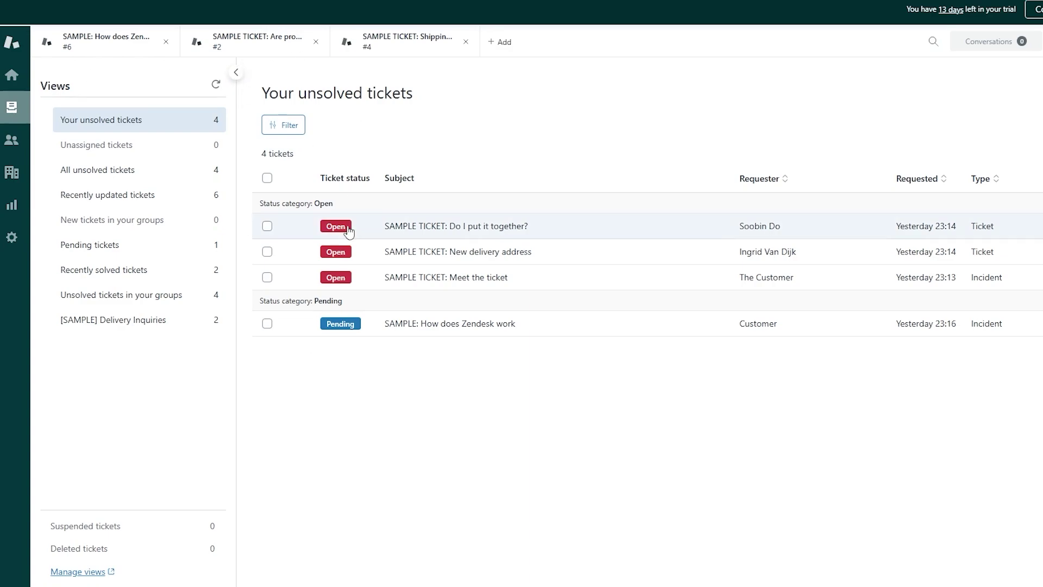
mouse_move(391, 335)
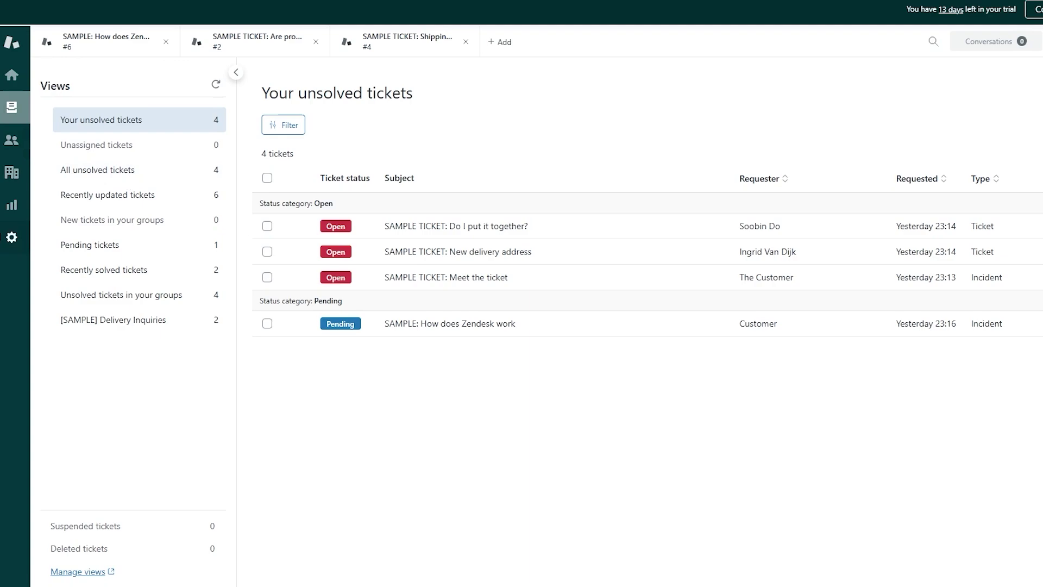
left_click(12, 140)
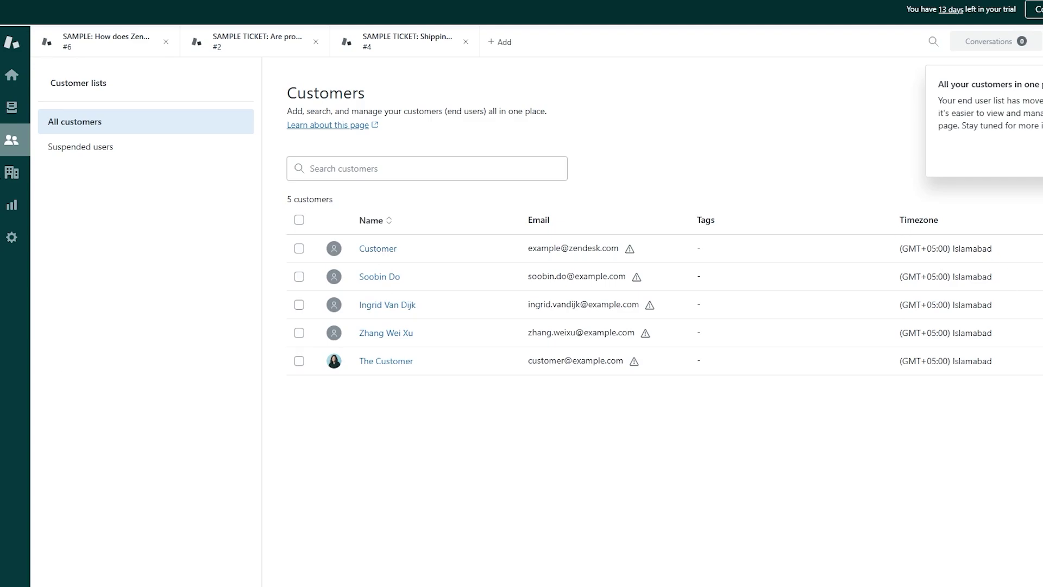
left_click(11, 174)
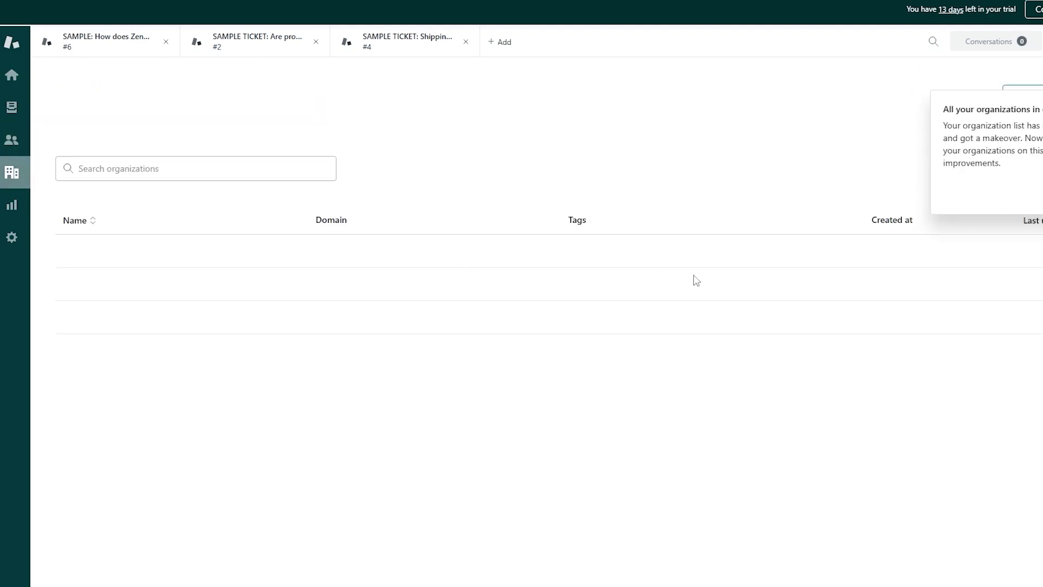
Step: Open Reporting and read the Explore announcement covering Support, Guide, Talk and Chat
left_click(12, 207)
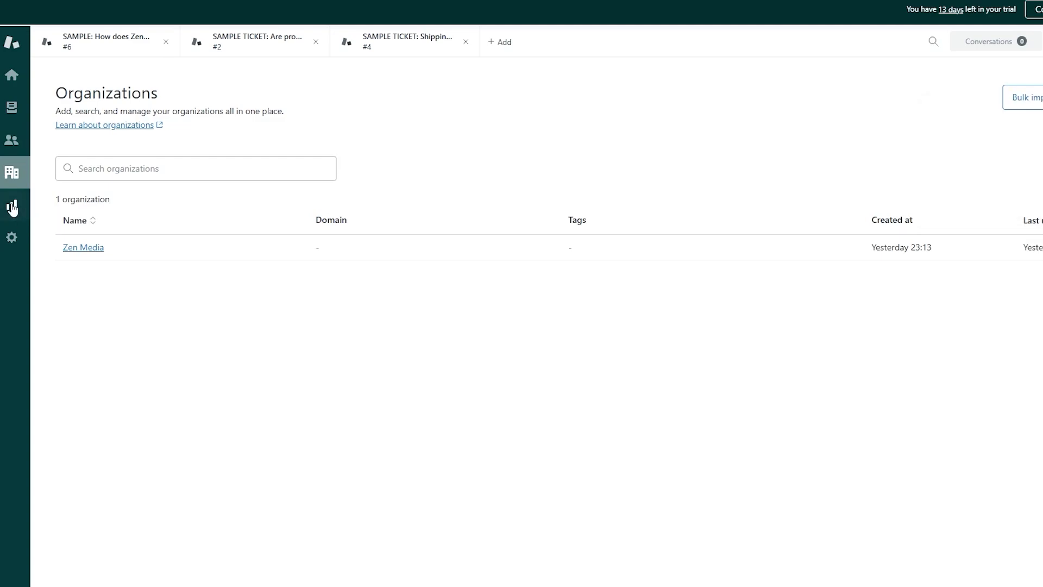
scroll(288, 368, "down", 1)
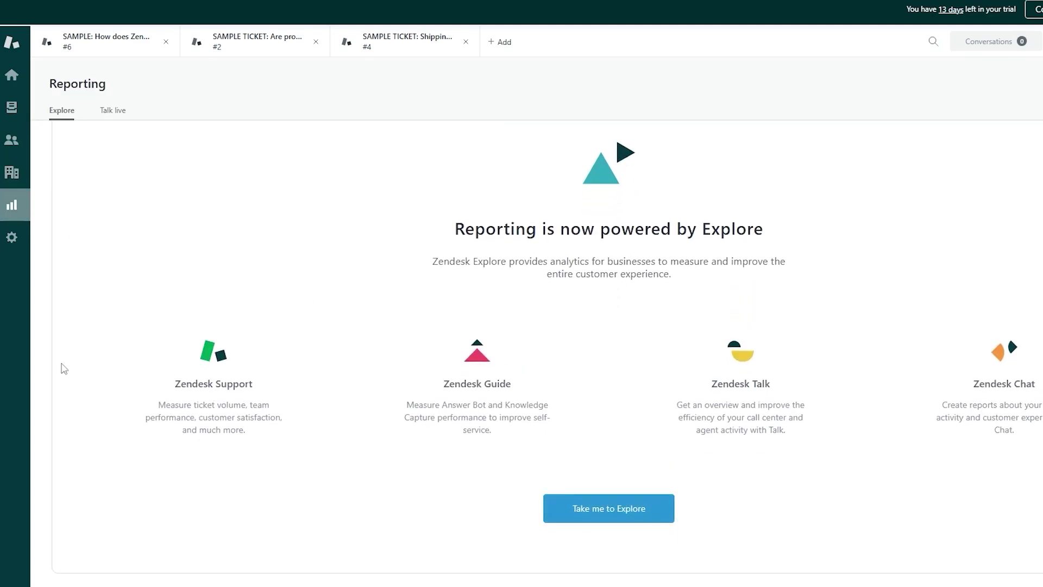
left_click_drag(196, 381, 974, 391)
left_click_drag(879, 392, 968, 392)
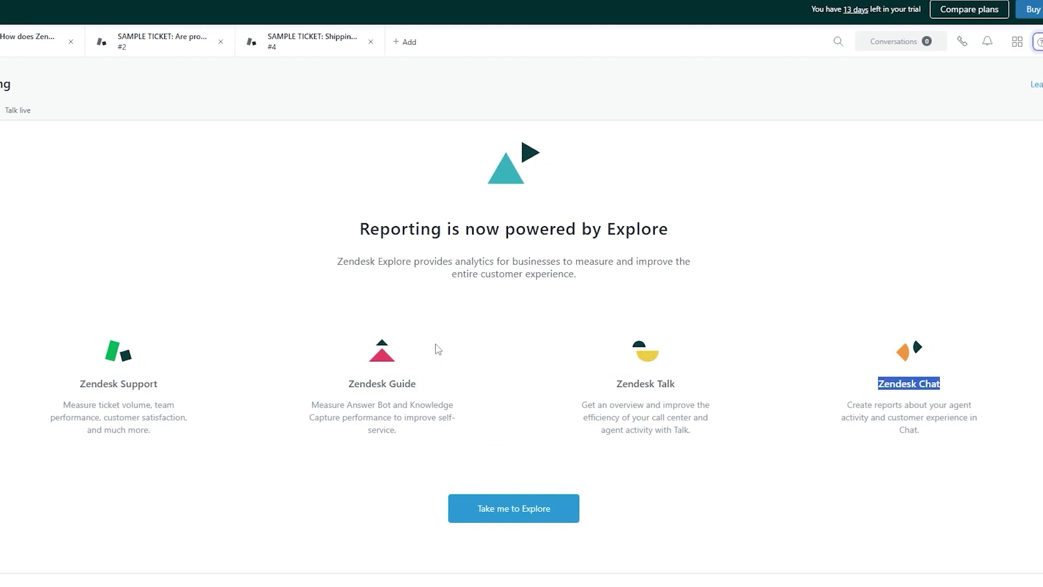
left_click_drag(359, 241, 653, 253)
left_click(654, 253)
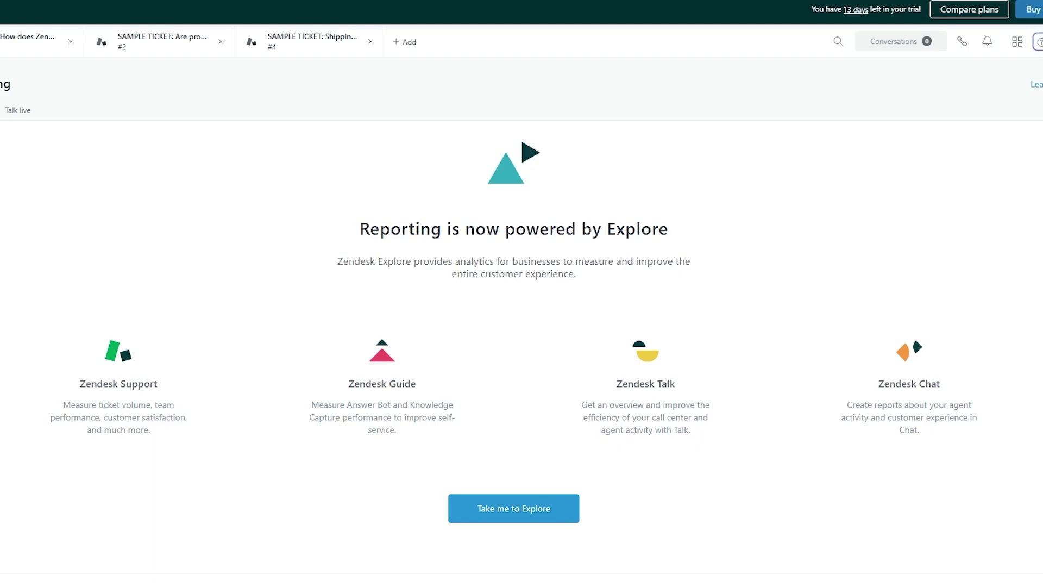
Step: Activate Explore for the account and scroll through its getting started guide
left_click(549, 520)
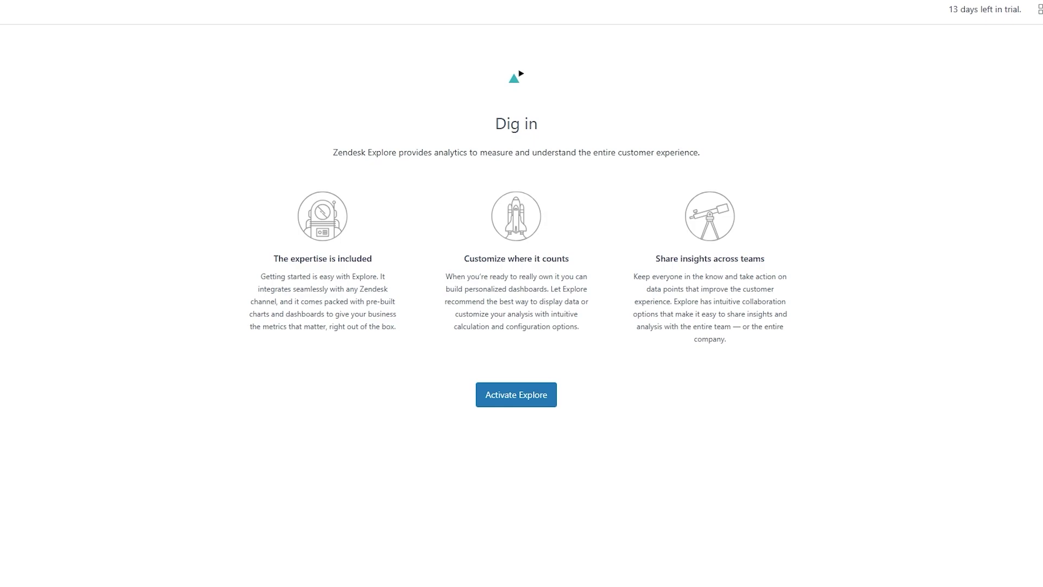
left_click(540, 396)
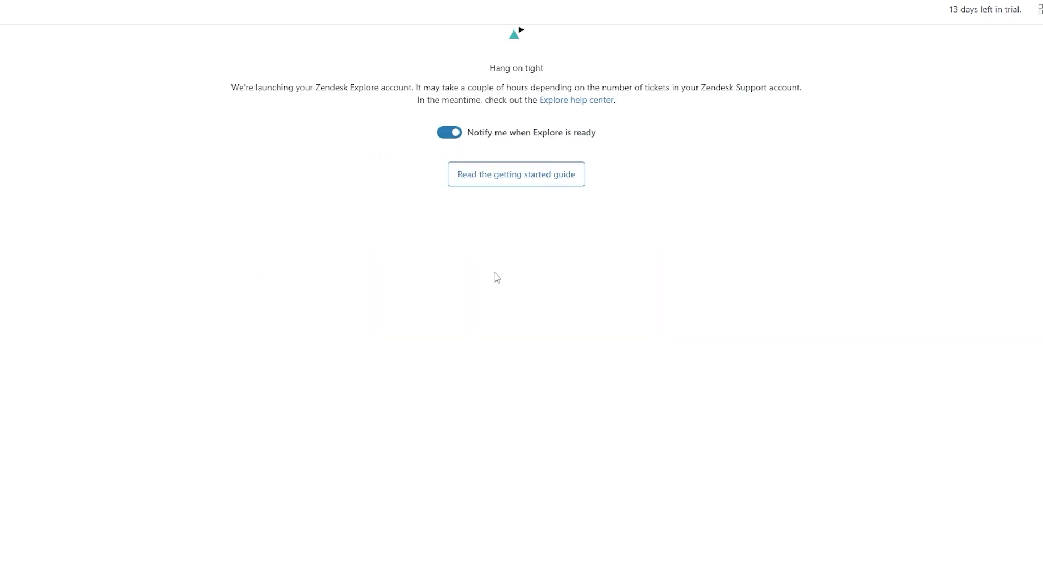
left_click(519, 184)
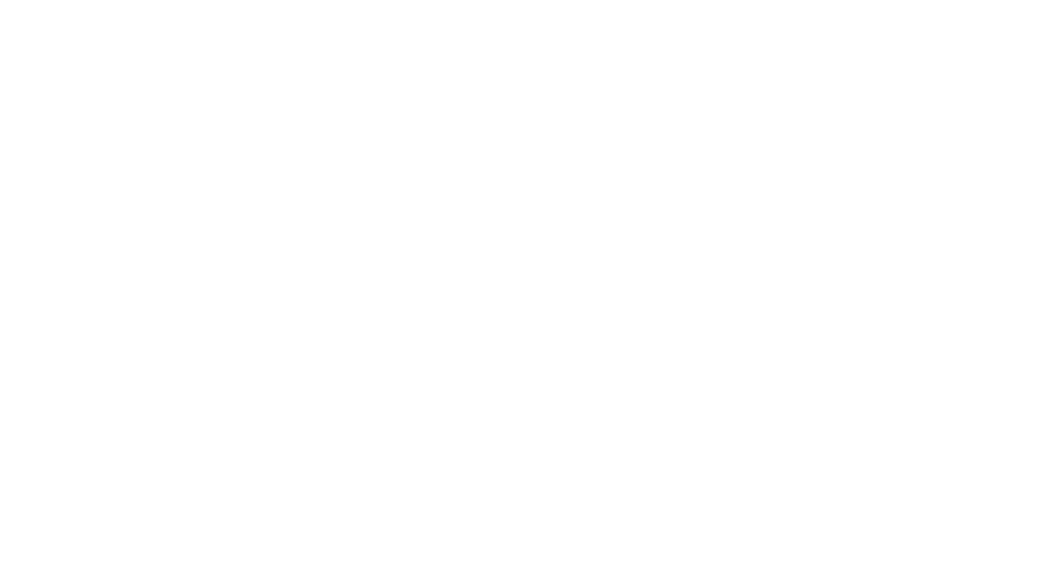
left_click_drag(235, 88, 777, 88)
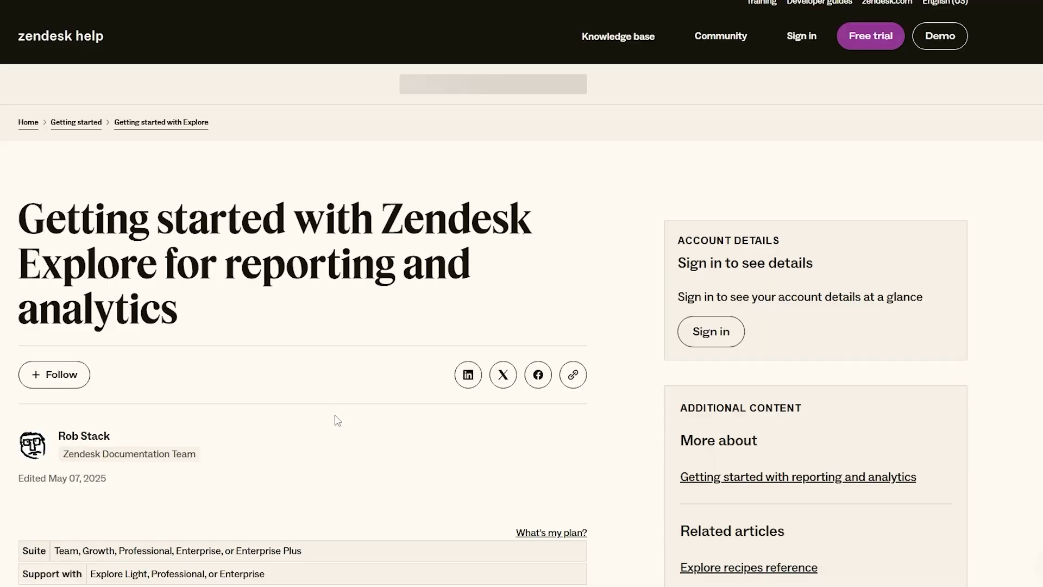
scroll(268, 252, "down", 5)
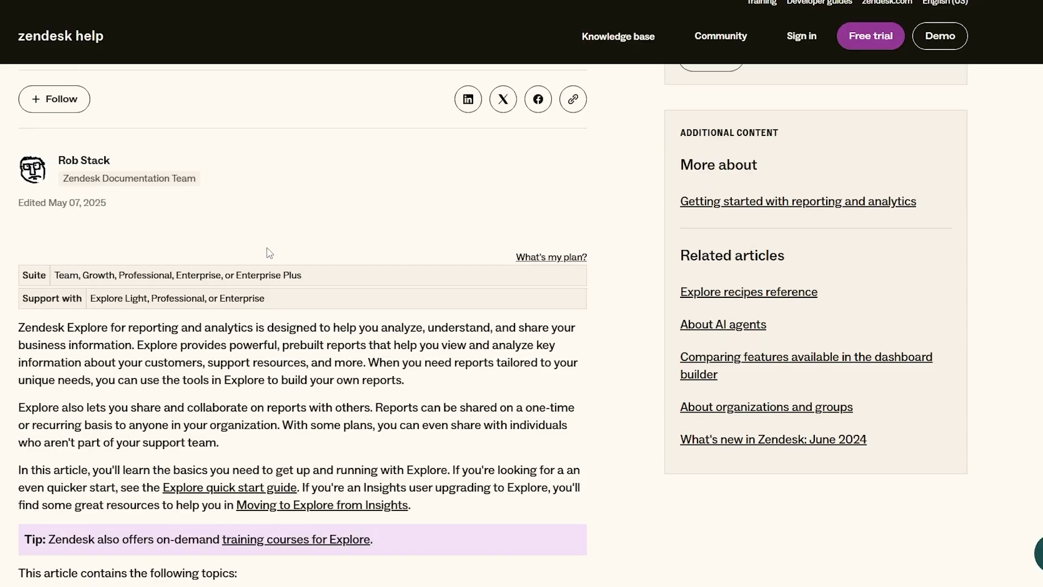
scroll(268, 251, "down", 4)
scroll(268, 252, "up", 4)
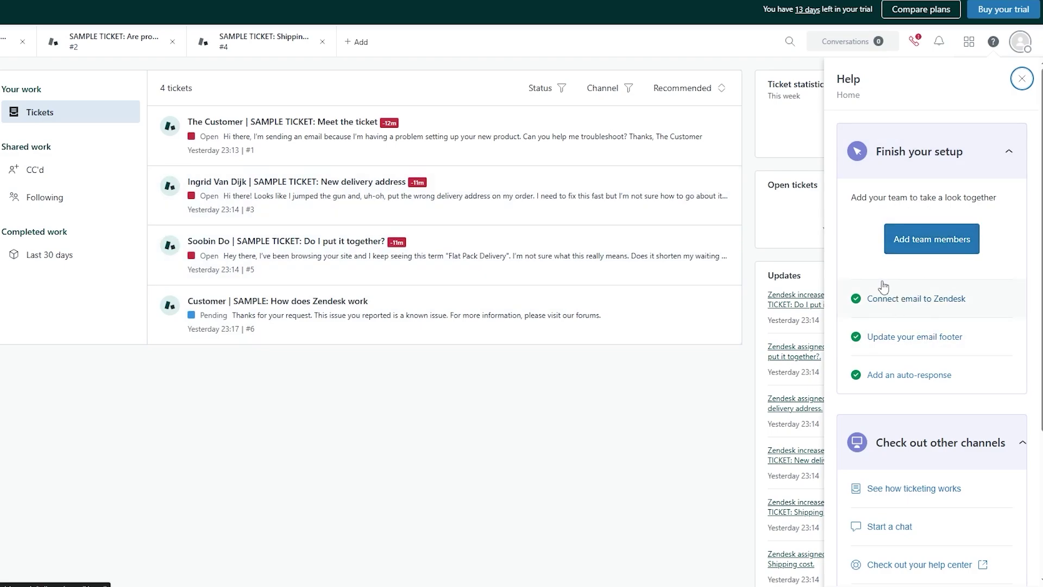
Step: Invite a new team member by e-mail with the Agent role
left_click(932, 239)
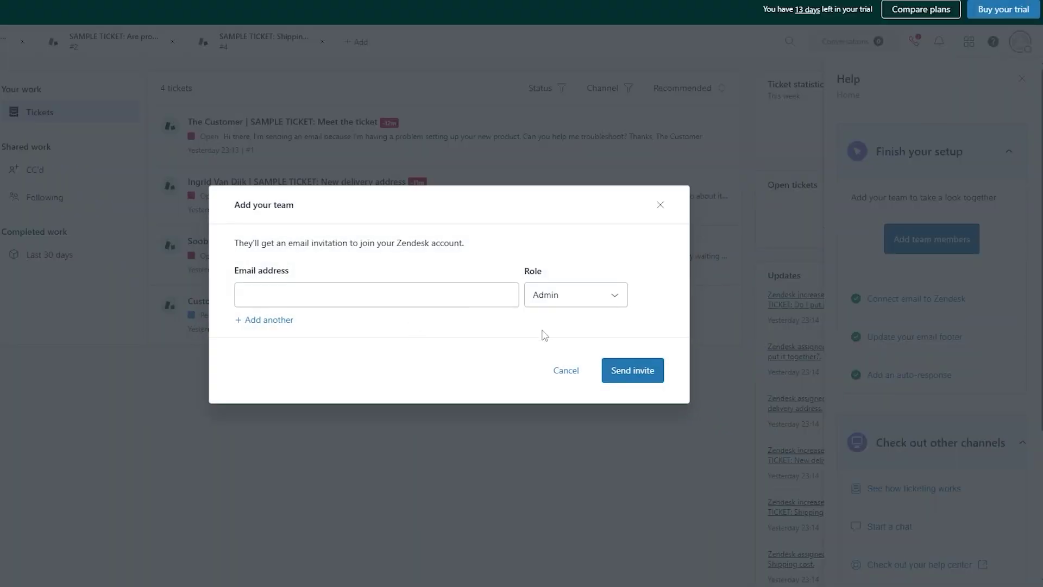
left_click(369, 300)
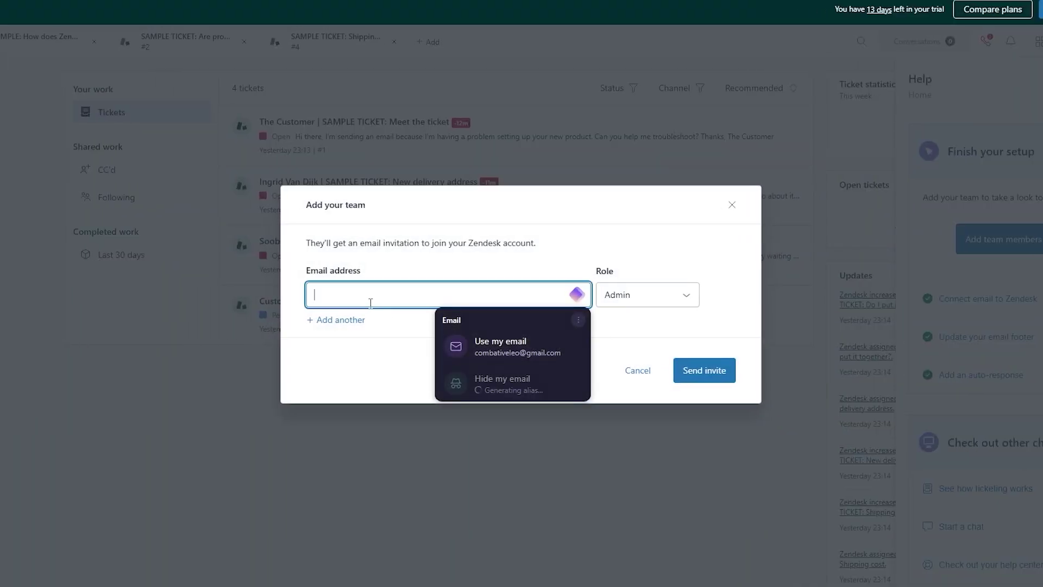
left_click(515, 348)
left_click(606, 305)
left_click(617, 331)
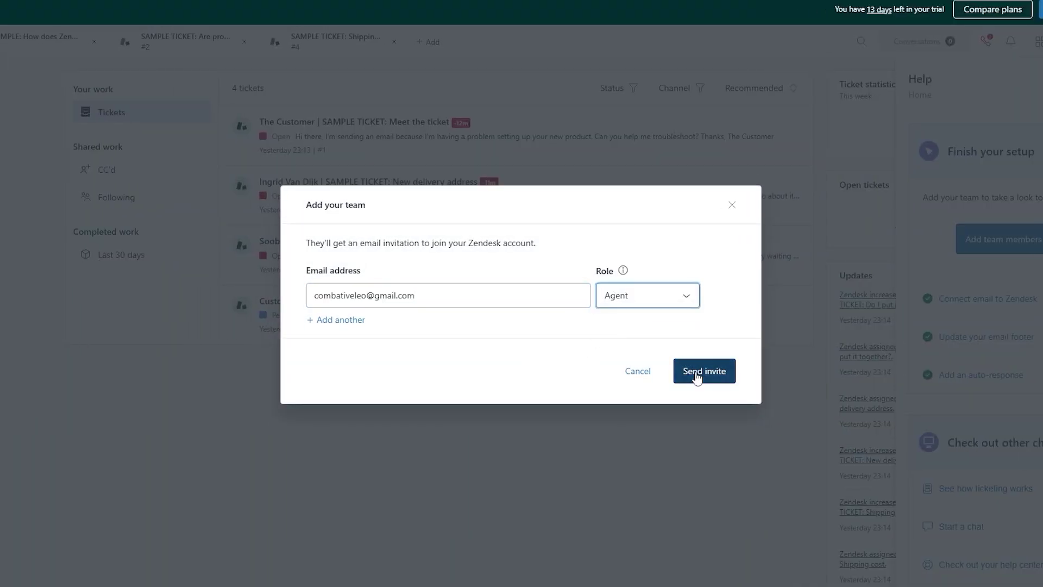
left_click(699, 370)
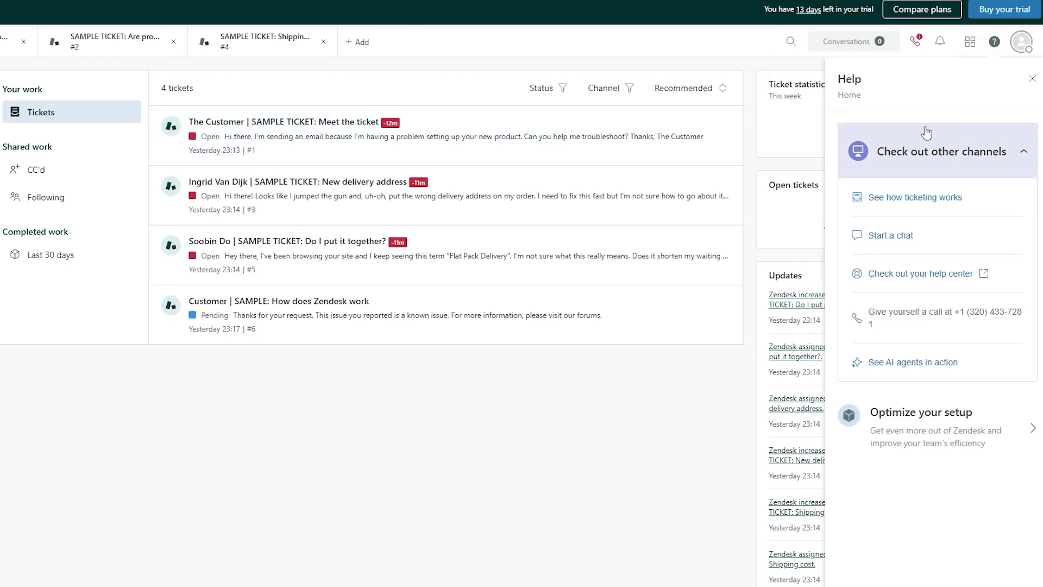
Step: Watch the AI agents demo, collapse Check out other channels, and close the Help panel
left_click(1033, 80)
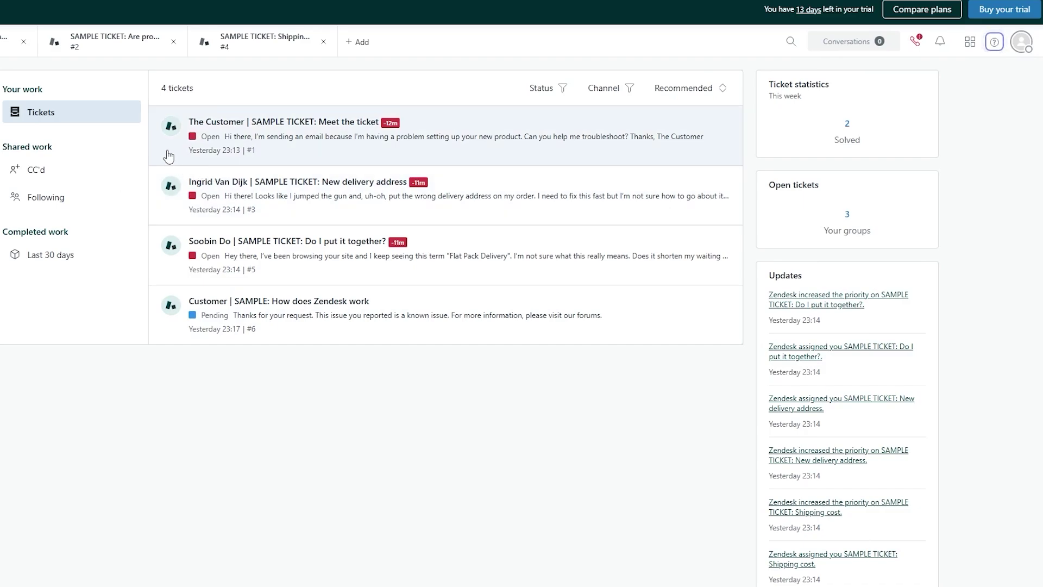
left_click(995, 43)
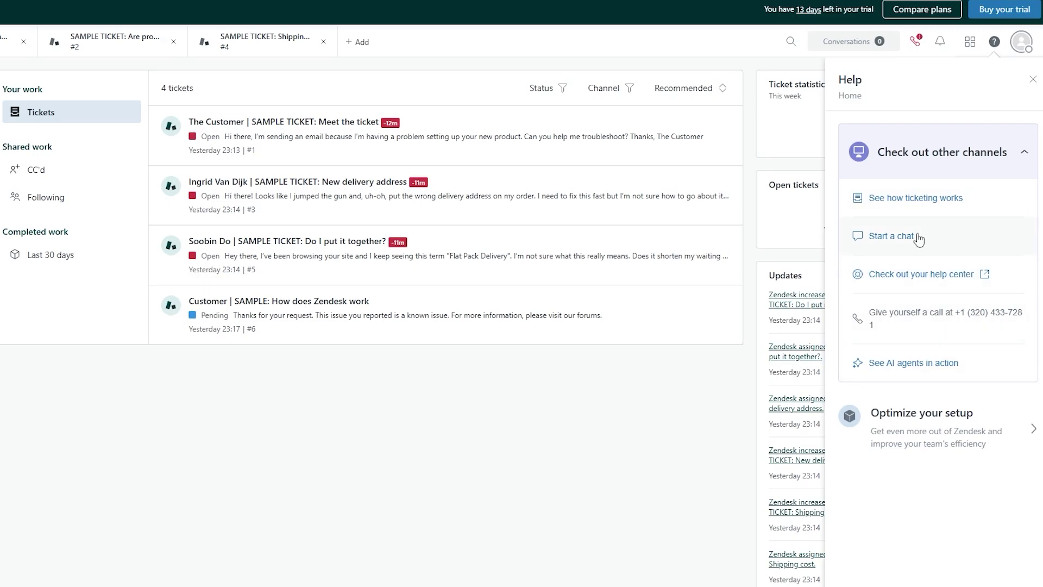
left_click(883, 363)
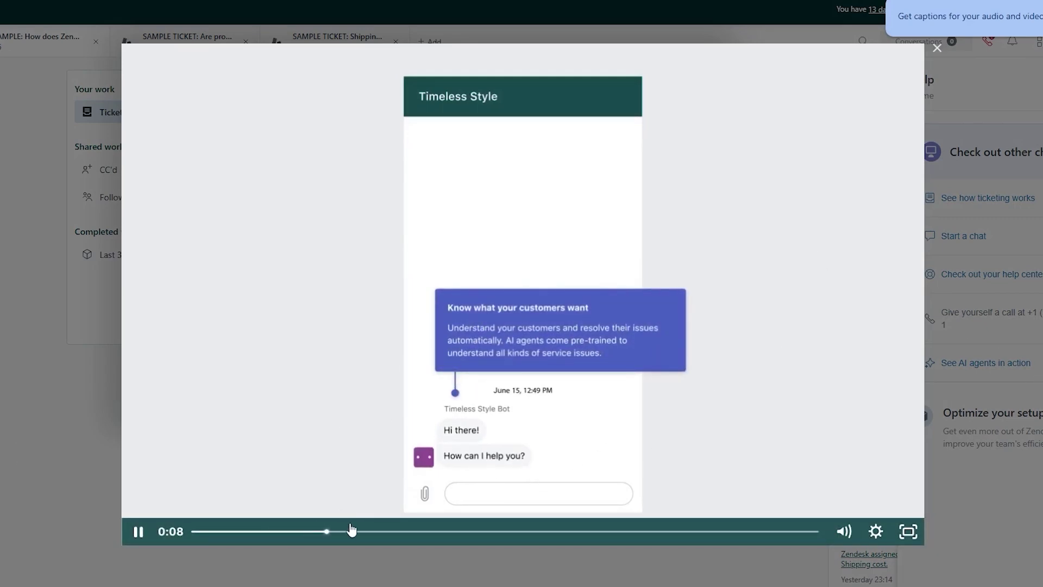
left_click_drag(402, 536, 697, 534)
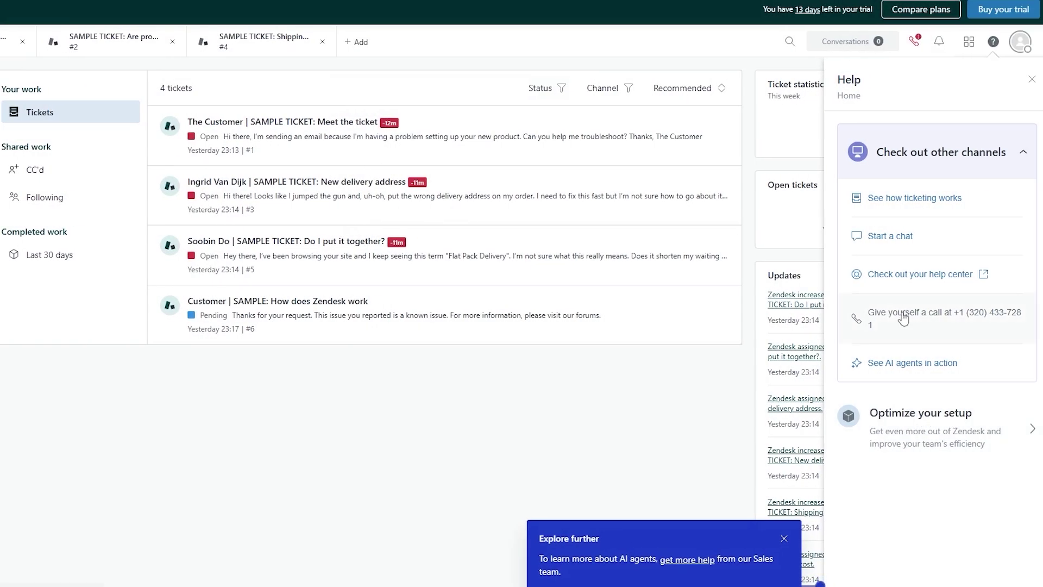
left_click(784, 539)
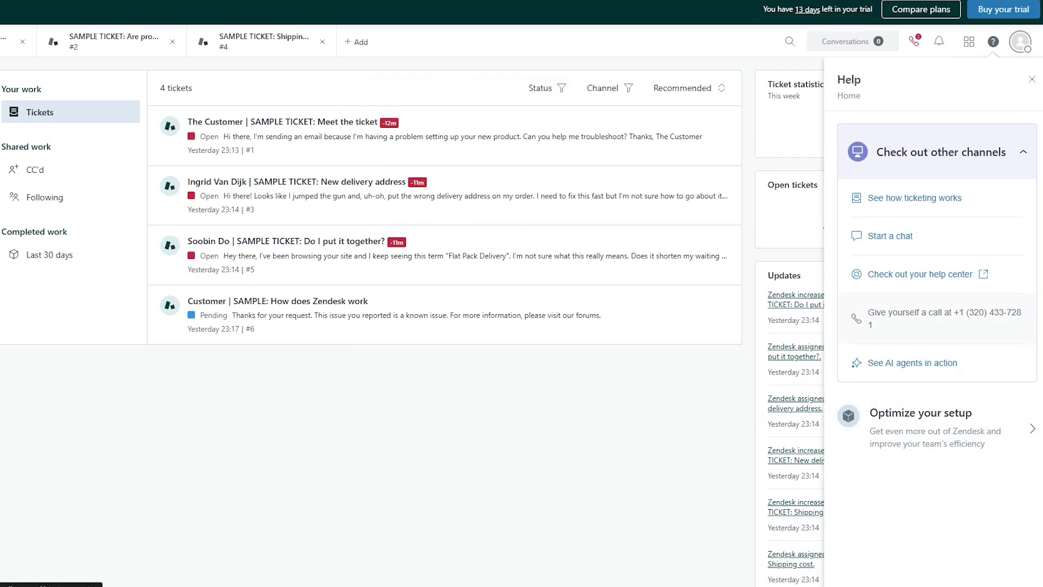
left_click(1027, 155)
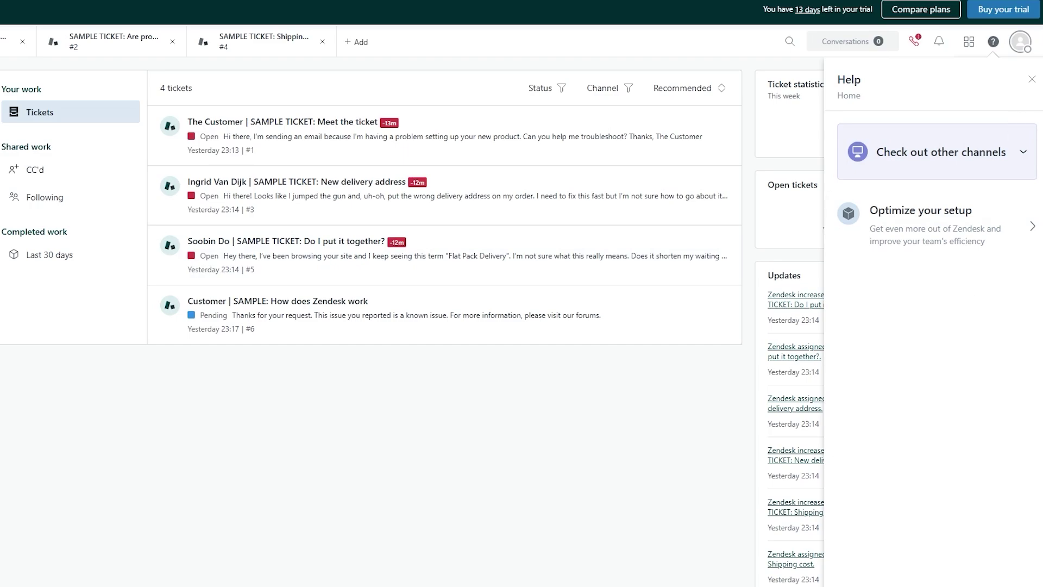
left_click(1030, 80)
Step: Go to AI agents from the product grid and look over the Admin Center home
left_click(969, 43)
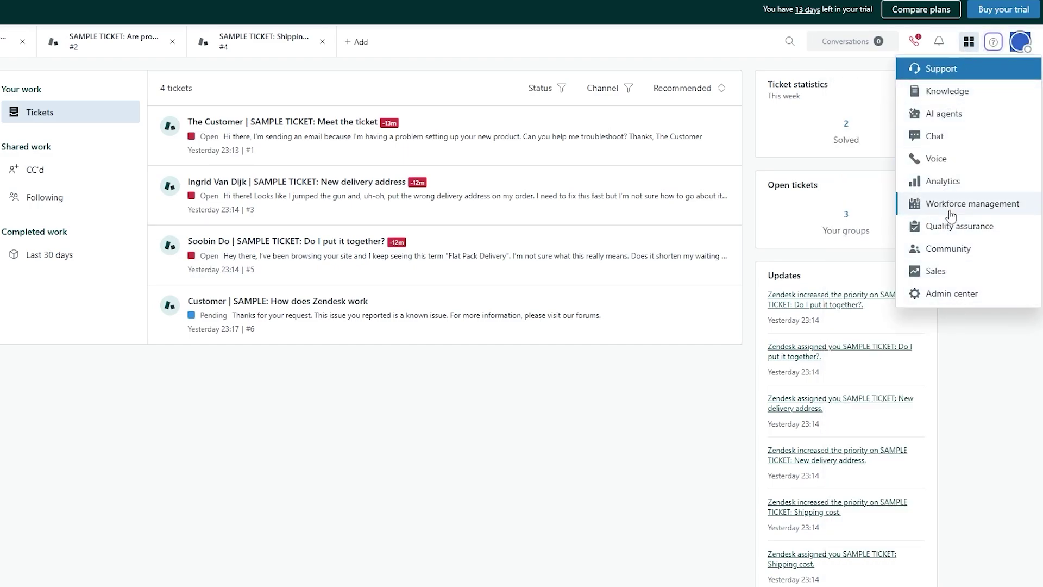
left_click(972, 114)
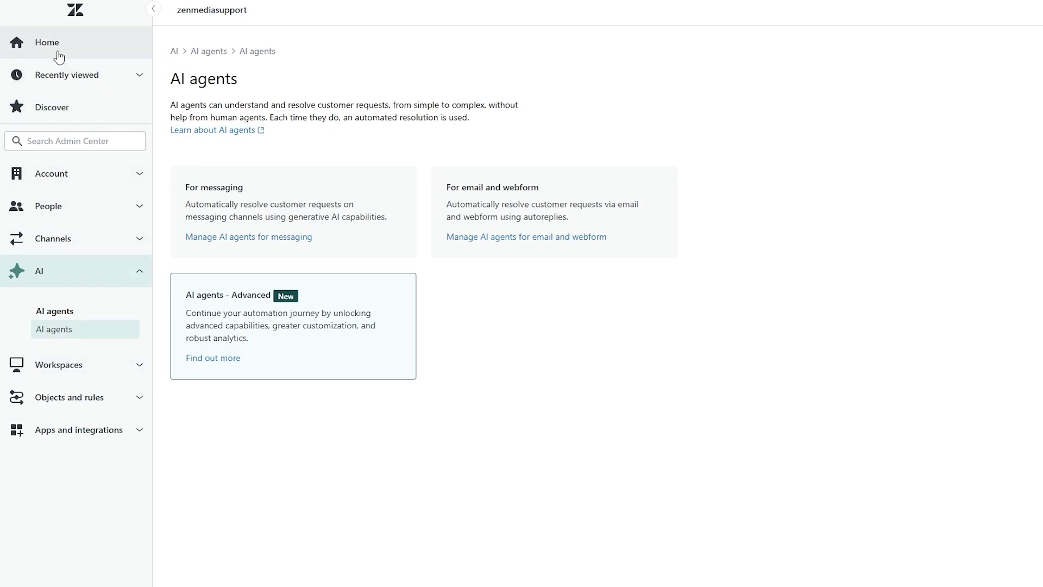
left_click(106, 365)
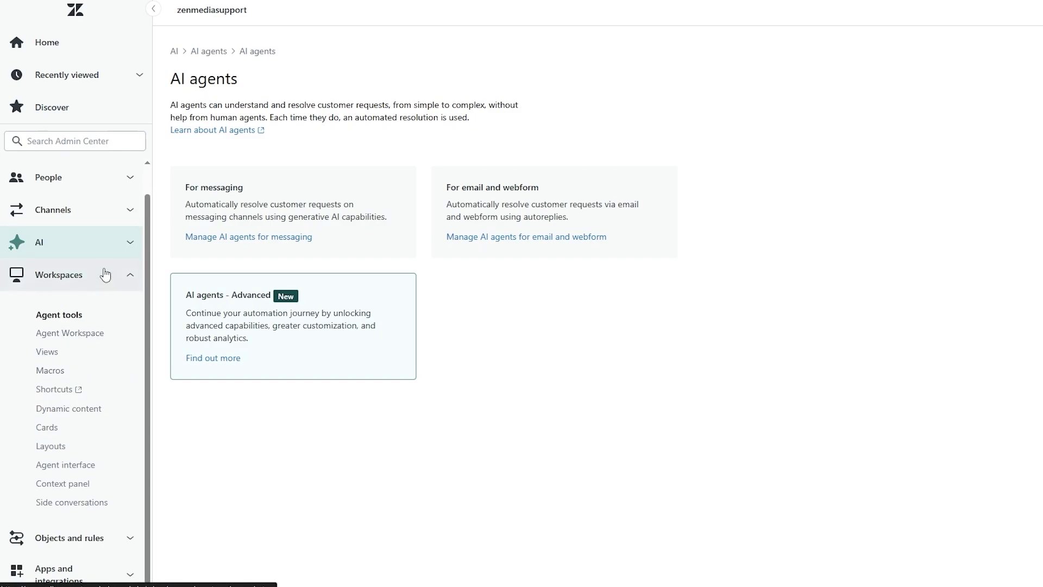
left_click(32, 57)
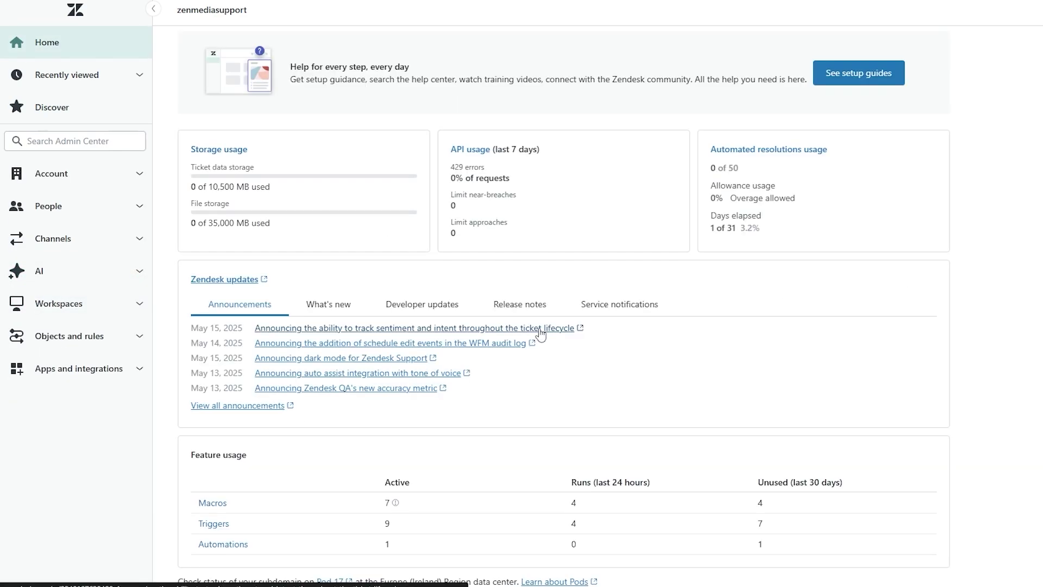
scroll(507, 275, "up", 3)
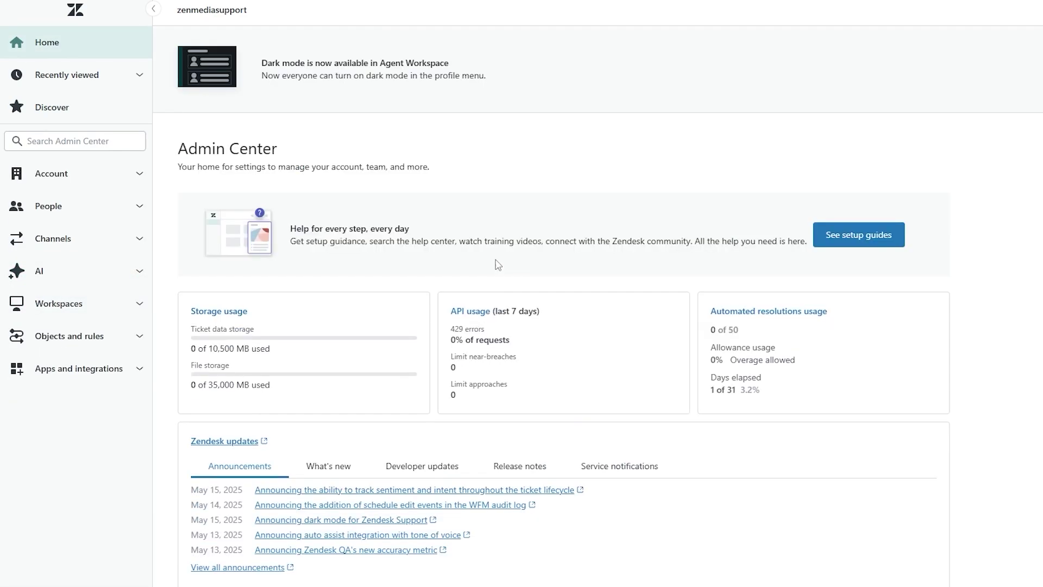
scroll(498, 265, "down", 2)
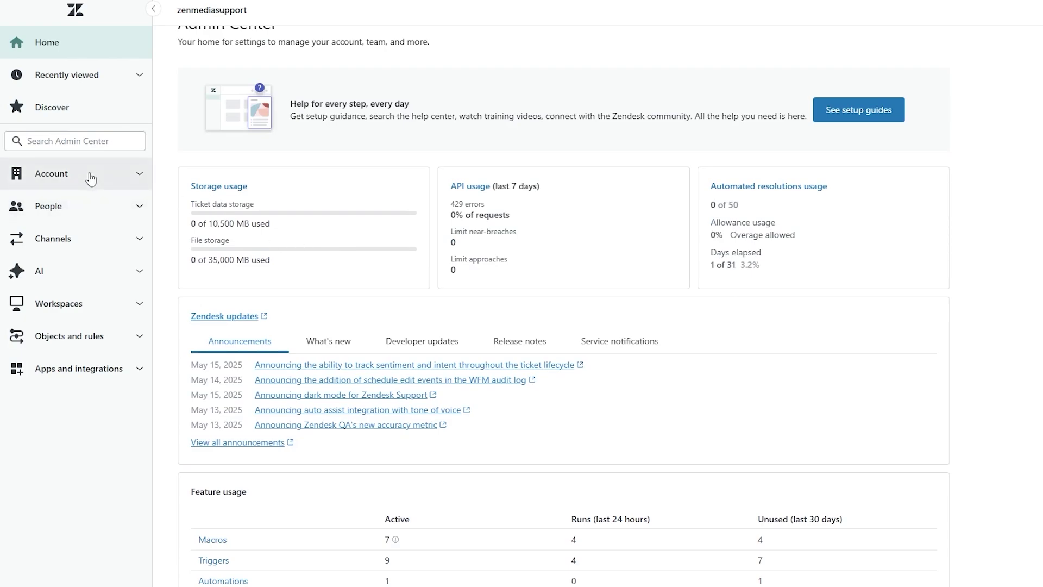
Step: Browse the Channels, People and Account groups, then open AI > AI agents
left_click(106, 242)
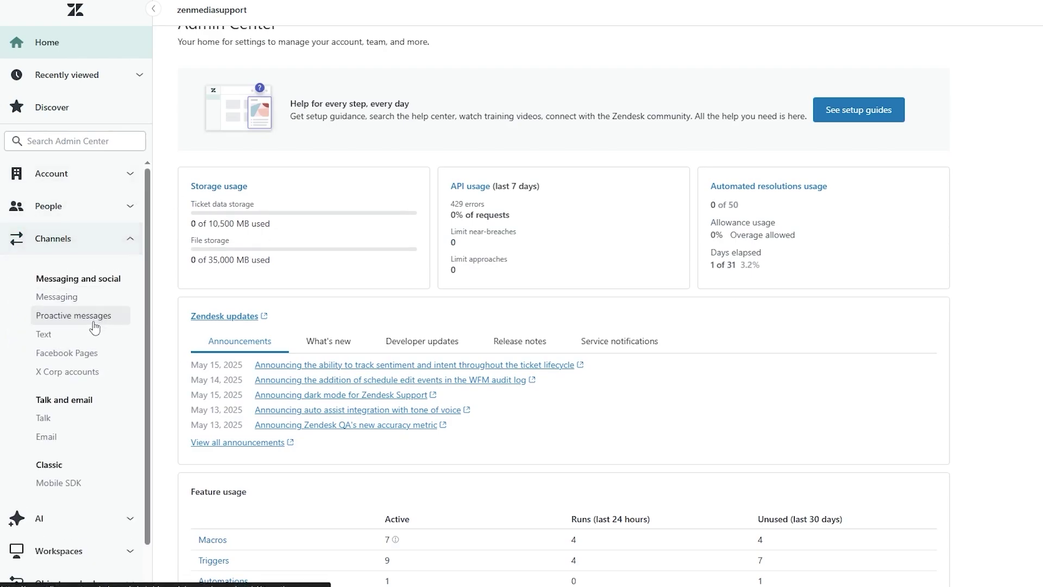
left_click(75, 213)
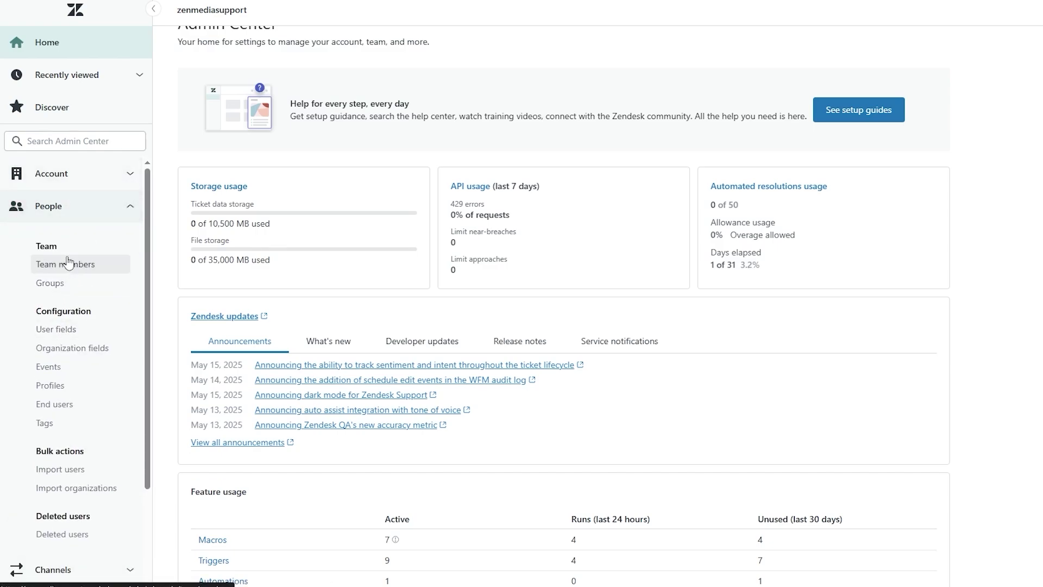
left_click(65, 174)
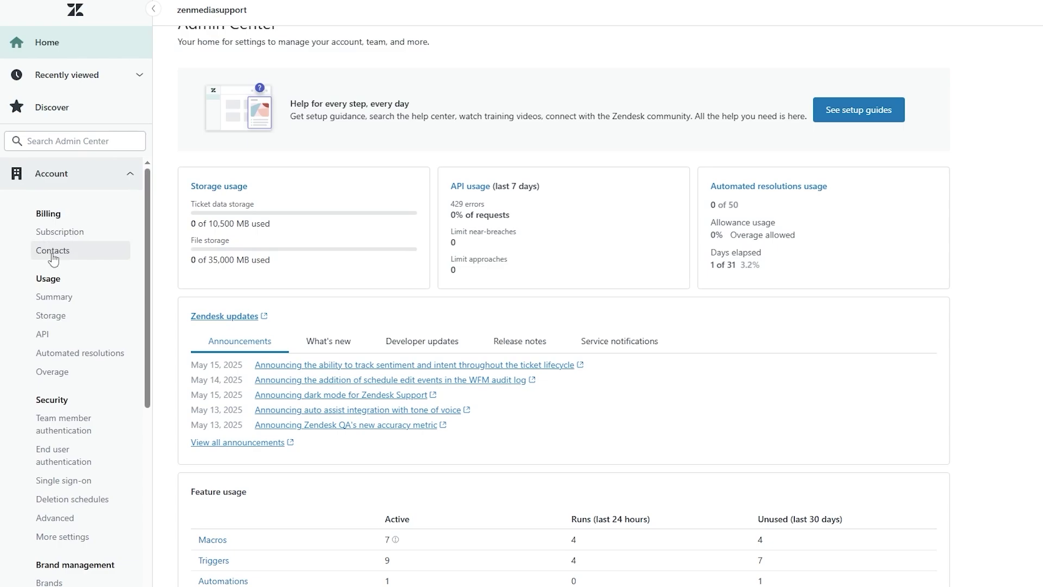
left_click(70, 182)
left_click(76, 271)
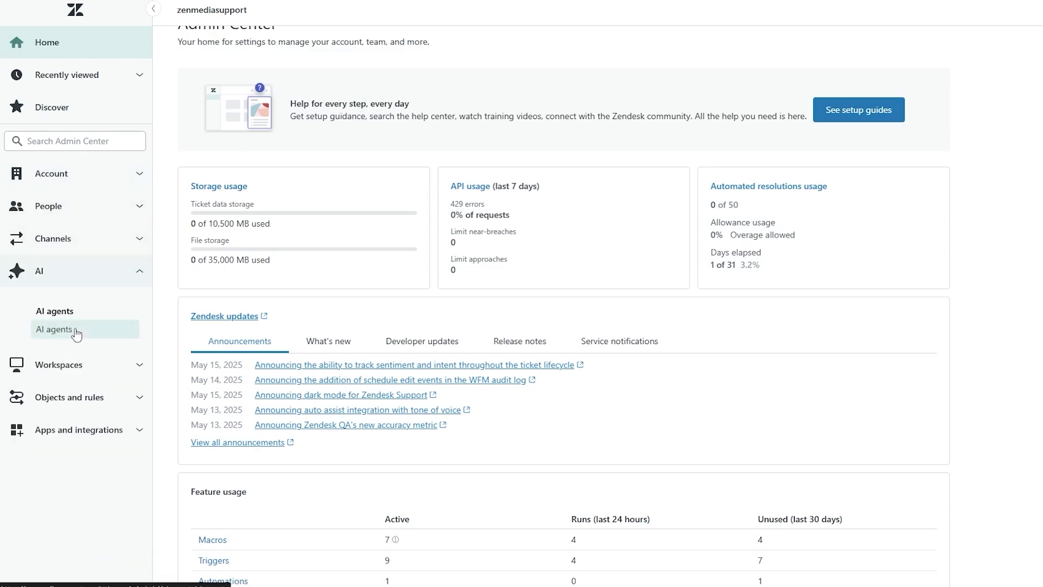
left_click(74, 332)
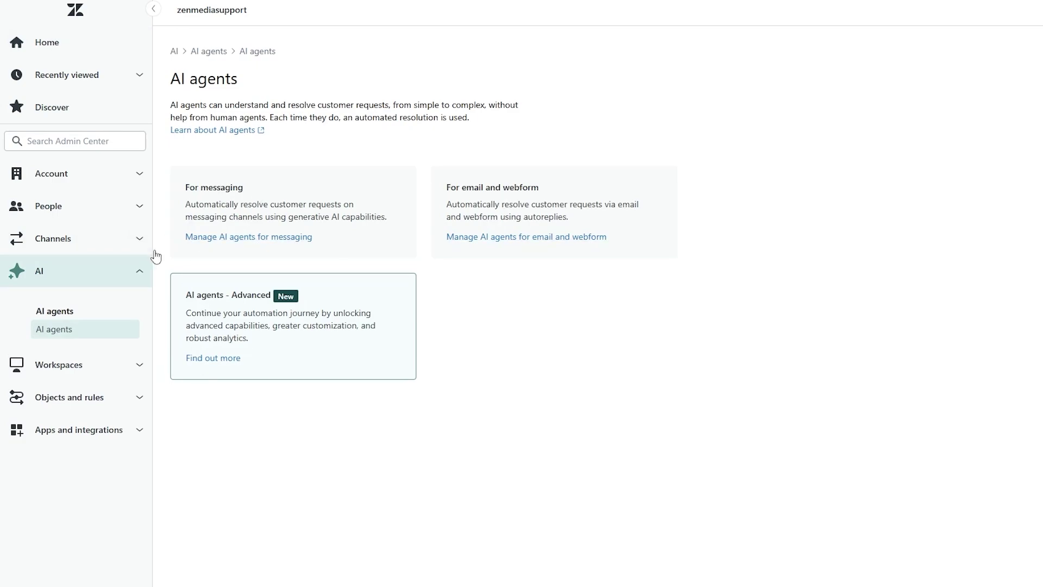
Step: Start a messaging AI agent named with the Joe's Coffee example, using an Enthusiastic tone
left_click(234, 245)
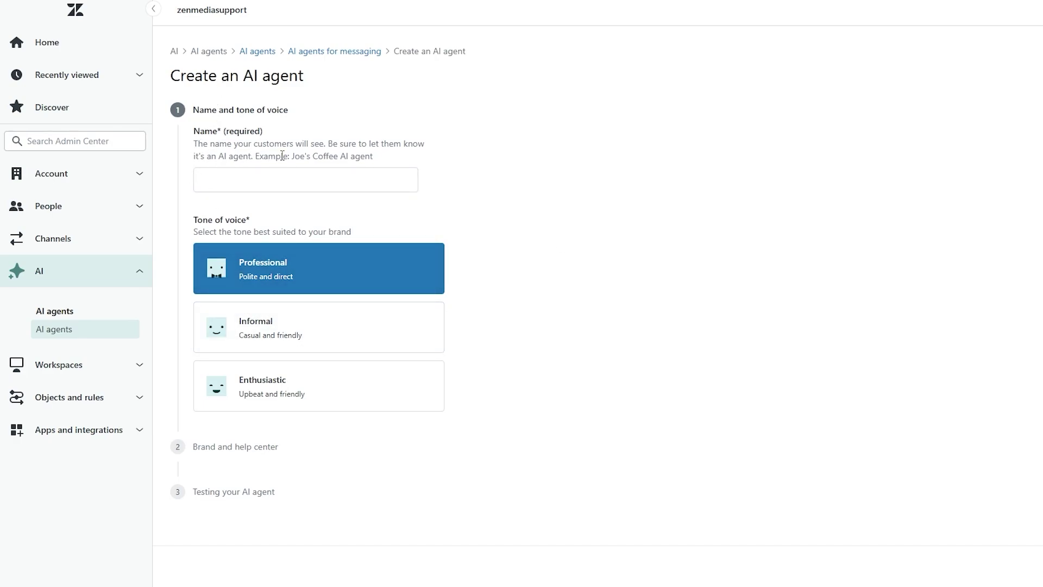
left_click_drag(291, 156, 370, 156)
left_click_drag(326, 156, 298, 185)
left_click(478, 220)
left_click(422, 263)
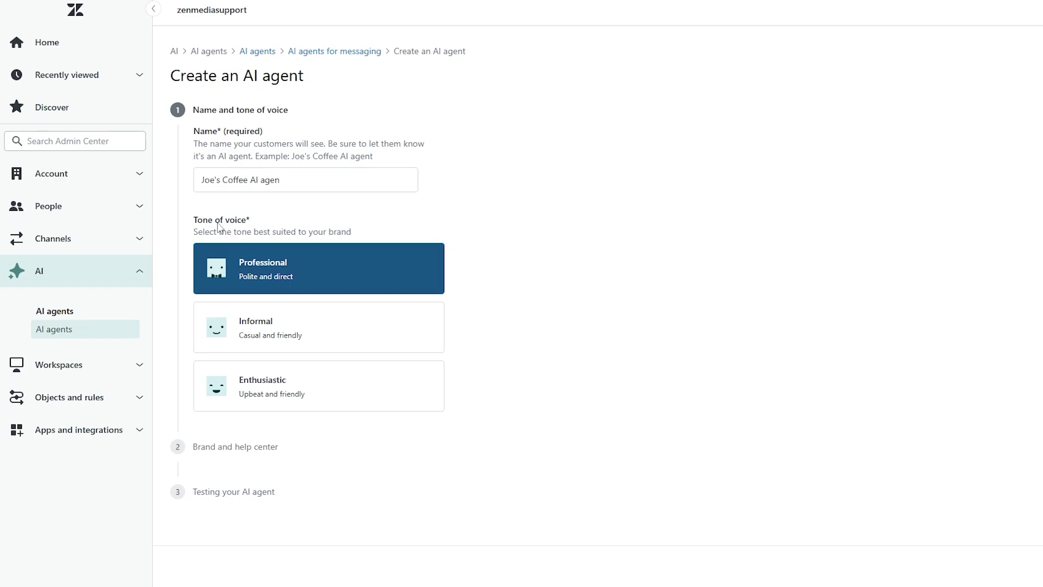
left_click_drag(194, 221, 250, 220)
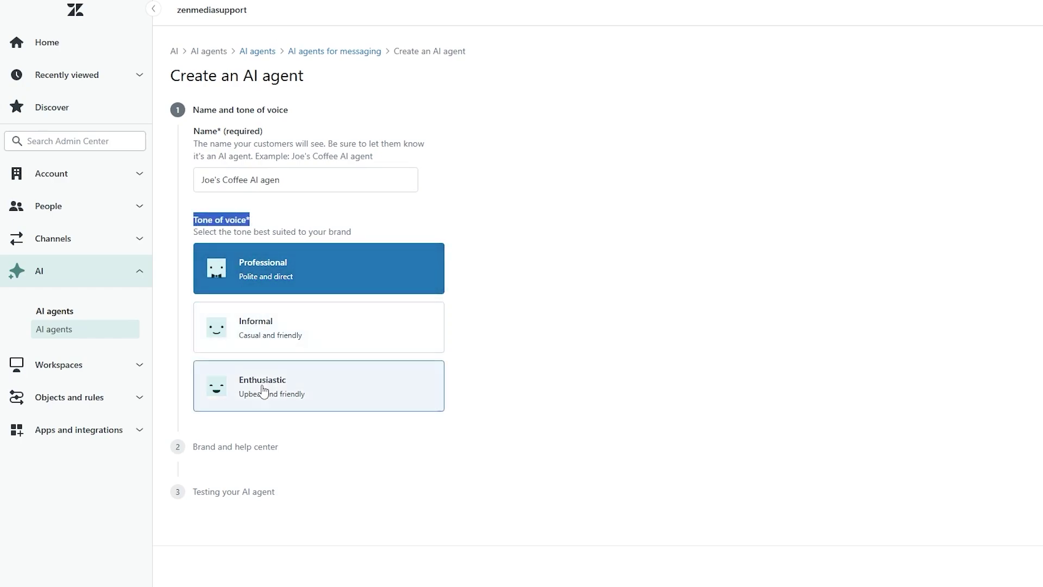
left_click(293, 403)
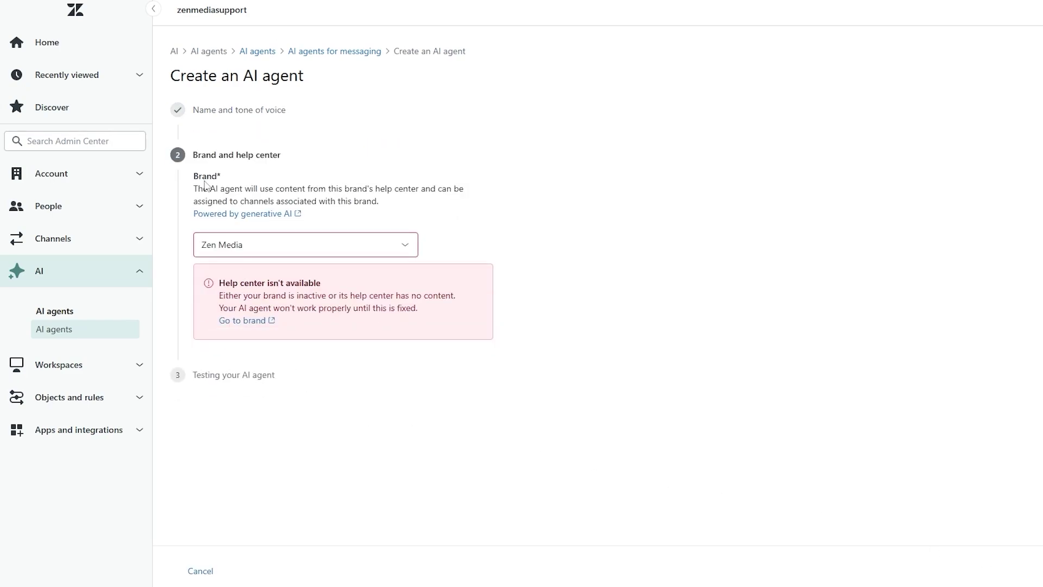
Step: Keep Zen Media as the agent's brand and review the help center unavailable warning
double_click(207, 177)
left_click(240, 251)
left_click(252, 274)
left_click_drag(228, 281, 333, 289)
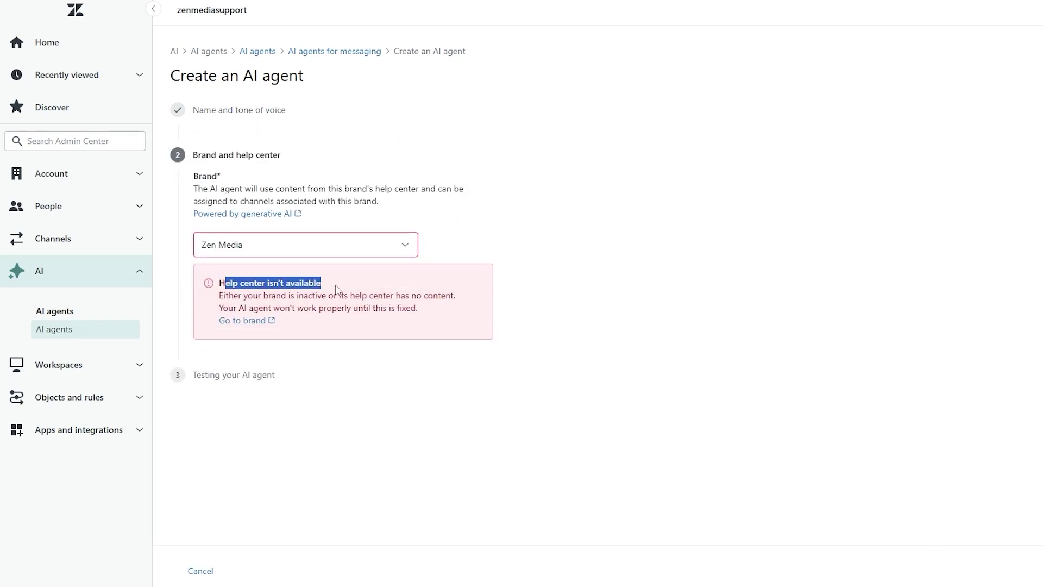
left_click(259, 305)
left_click_drag(221, 301, 434, 298)
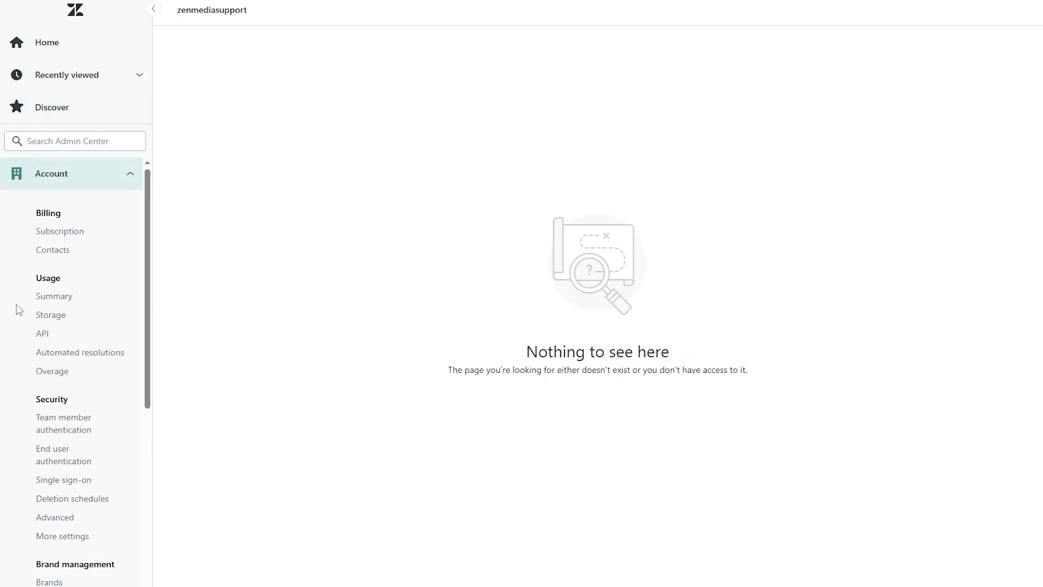
Step: Open the brands list, start the Multibrand setup, and expand the Zen Media brand
scroll(65, 336, "down", 1)
scroll(67, 335, "down", 4)
left_click(60, 271)
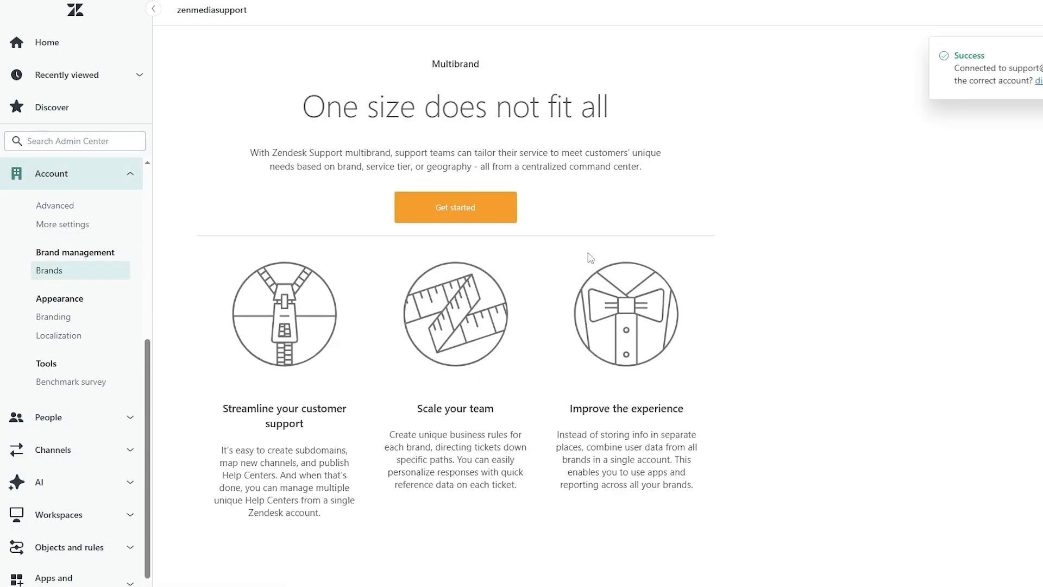
left_click(452, 207)
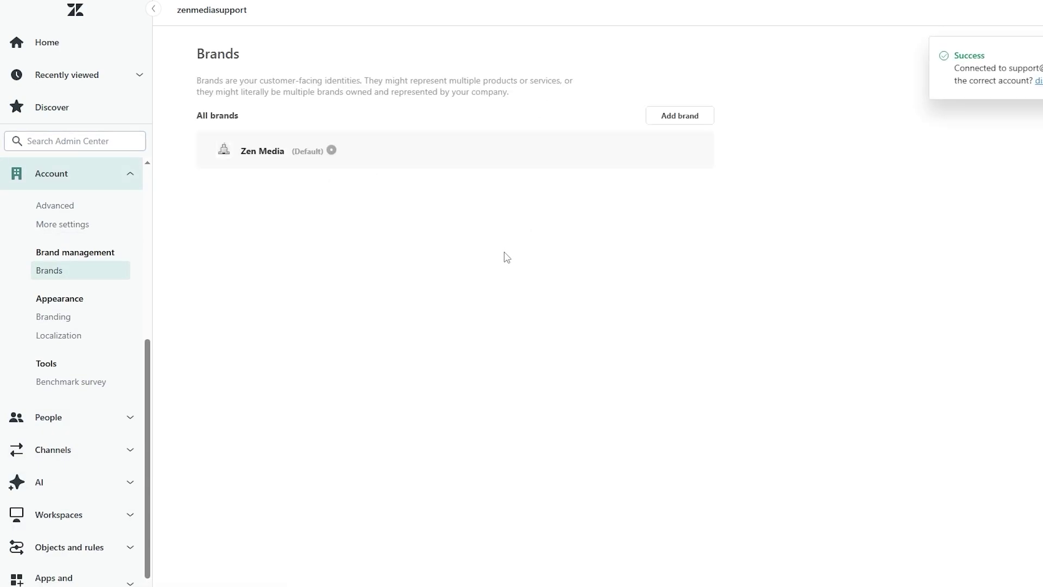
left_click(644, 162)
Step: Finish the brand setup tour, then go to Zen Media's settings and pick a logo file
left_click(528, 237)
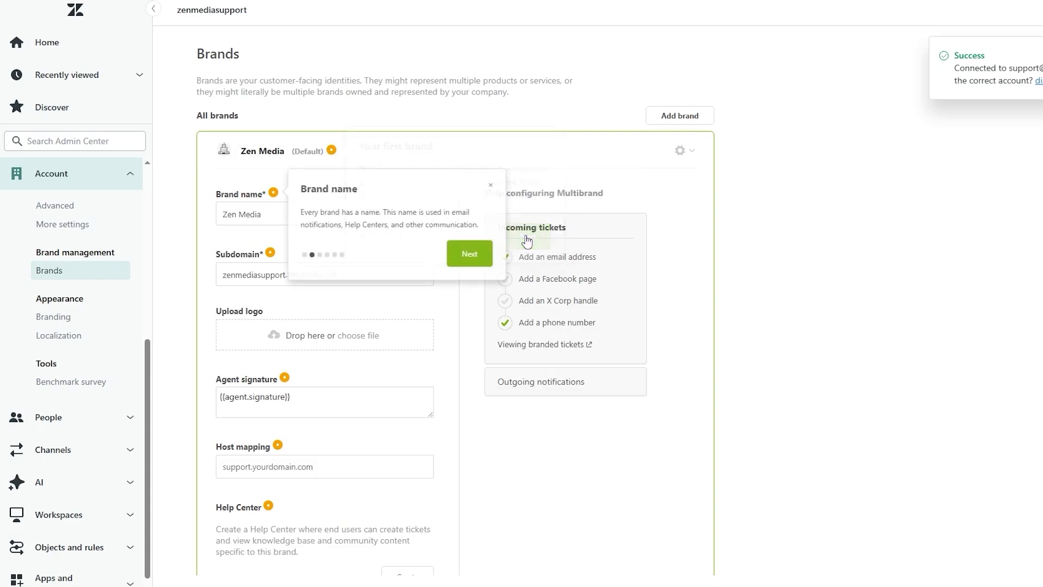
left_click(472, 253)
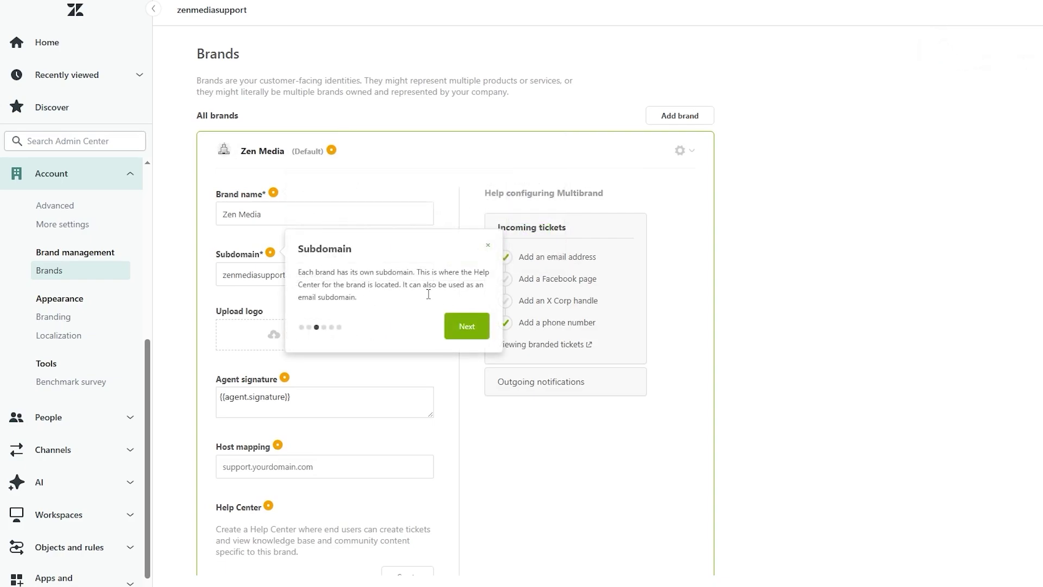
left_click(476, 328)
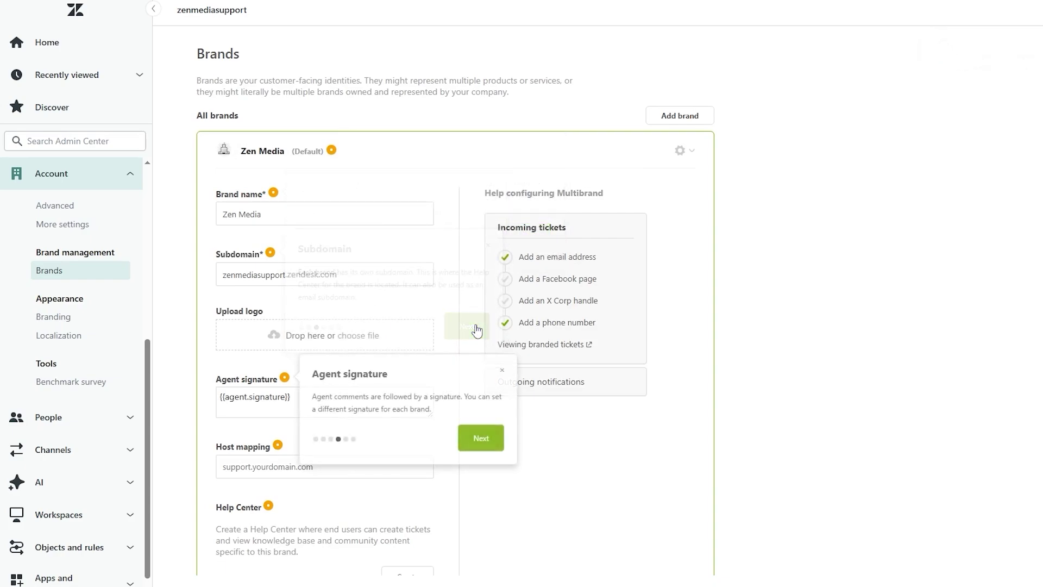
left_click(504, 444)
left_click(481, 432)
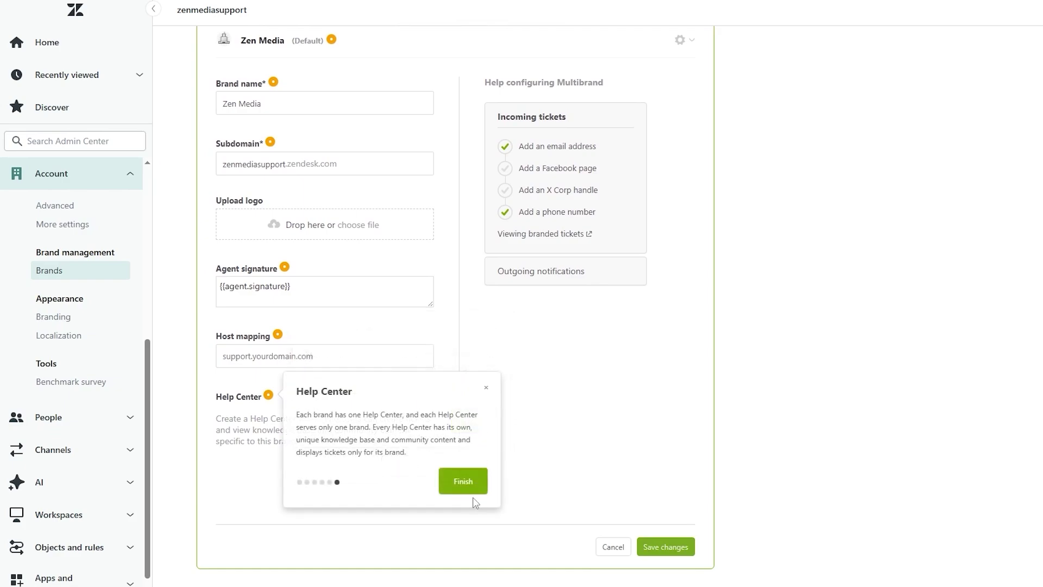
left_click(463, 481)
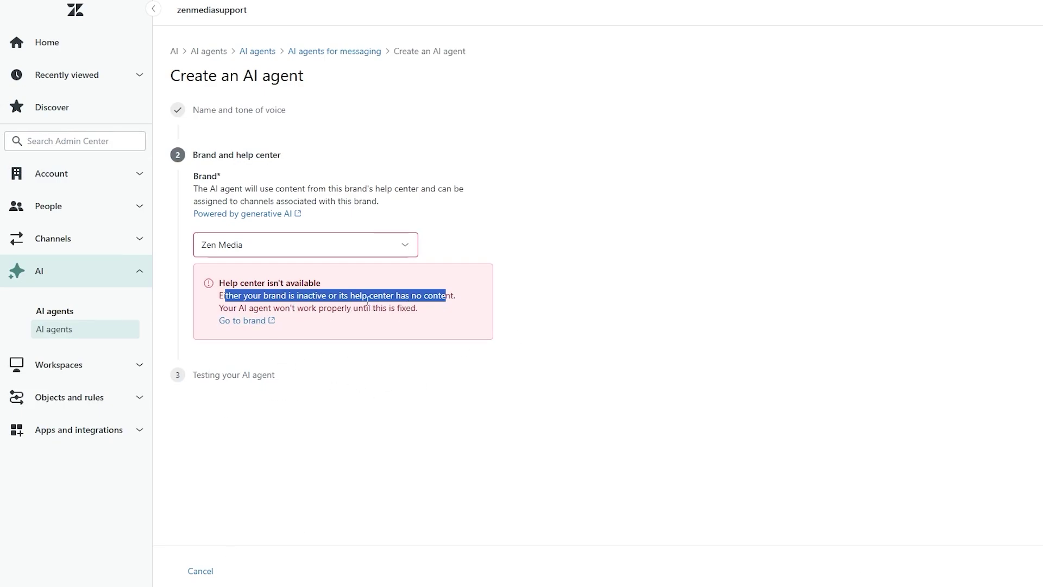
left_click(429, 344)
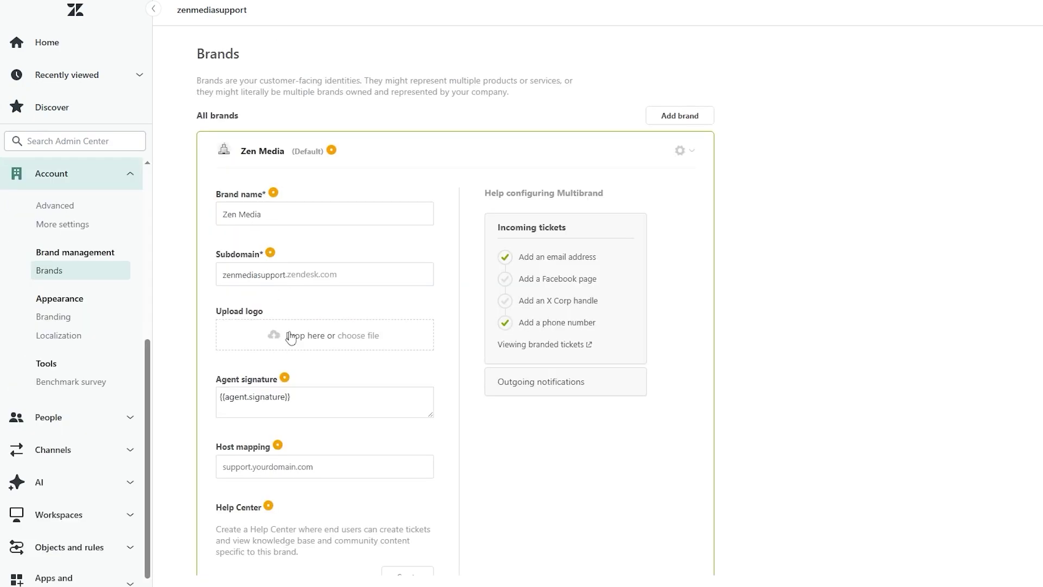
left_click(295, 337)
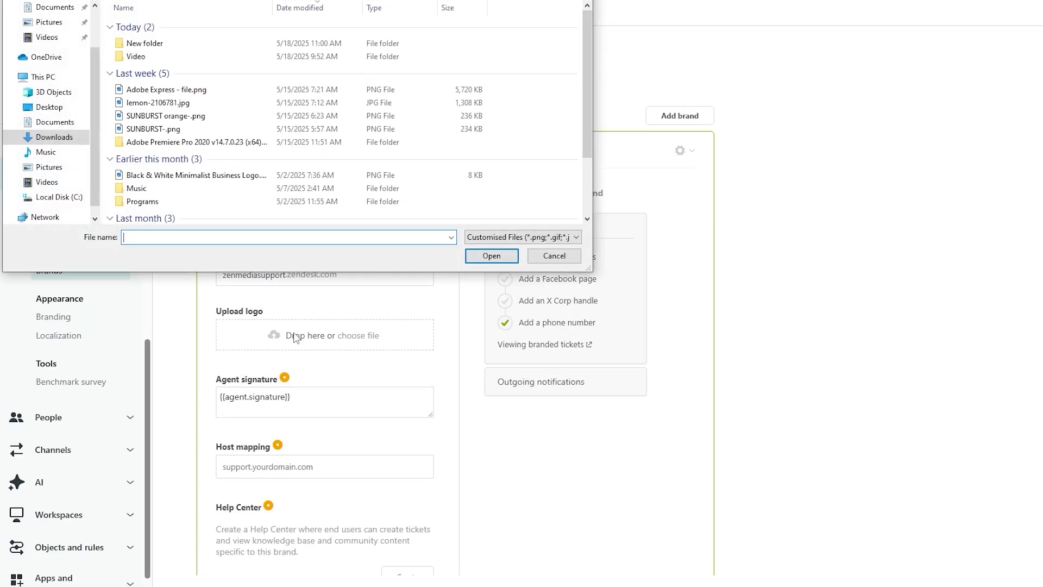
Step: Upload the logo image for Zen Media, leaving the subdomain and agent signature unchanged
double_click(190, 175)
scroll(449, 371, "down", 2)
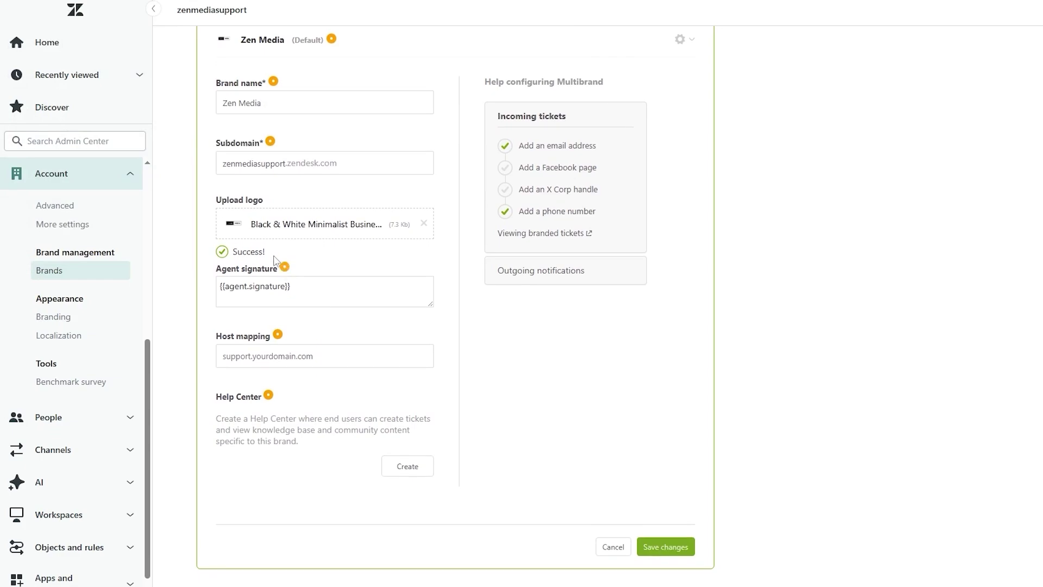
left_click(253, 286)
left_click(562, 314)
scroll(307, 215, "up", 1)
left_click(319, 232)
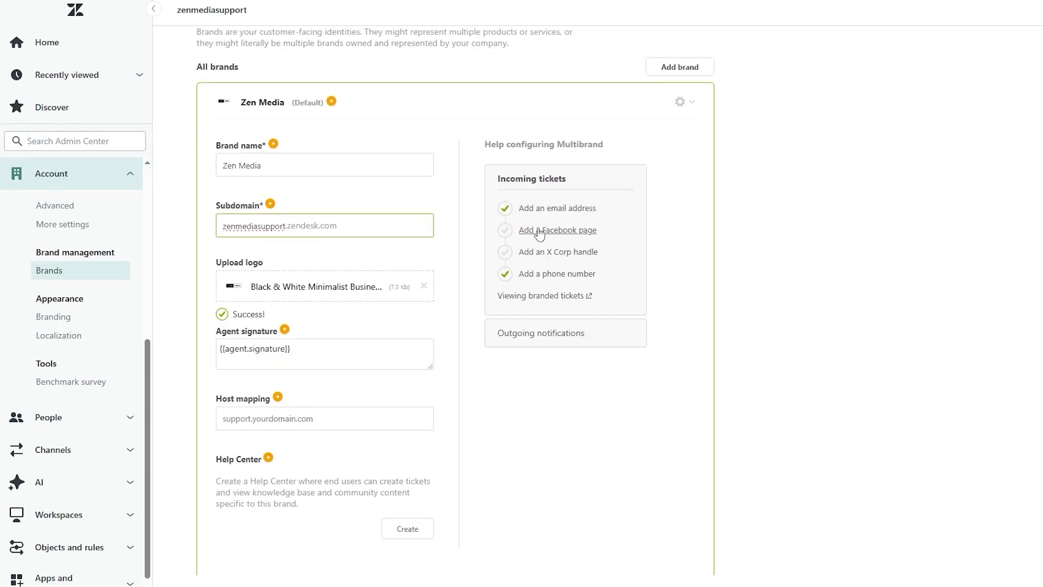
left_click(755, 240)
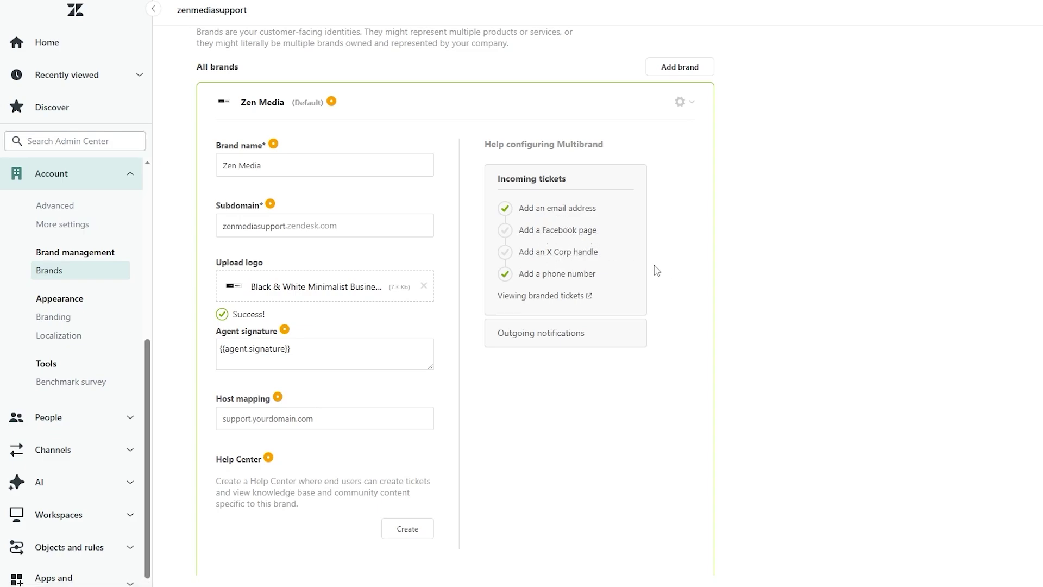
Step: Create the Zen Media help center and check the help center created message
scroll(314, 323, "down", 2)
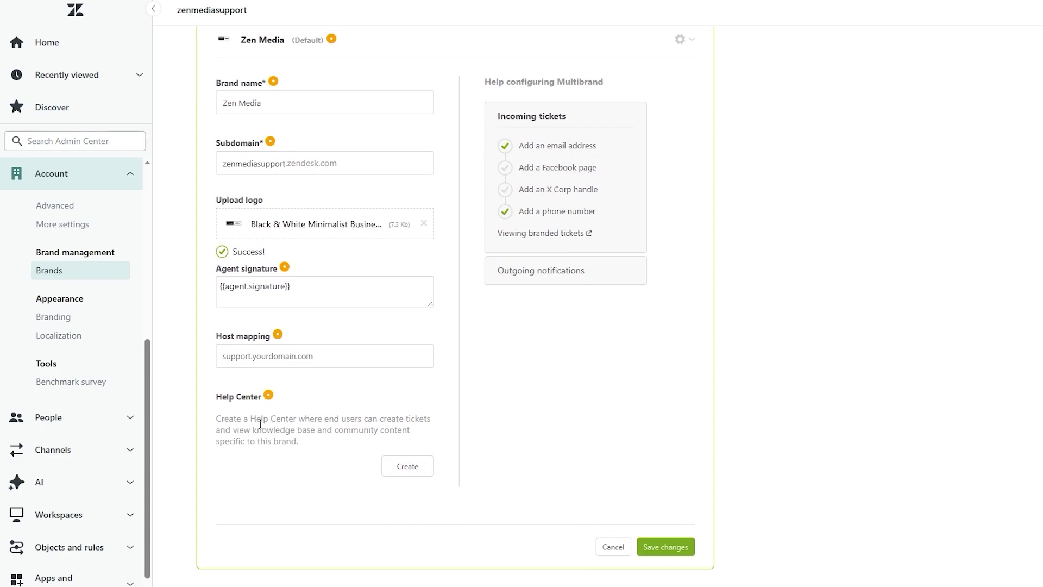
left_click_drag(261, 424, 385, 421)
left_click(436, 425)
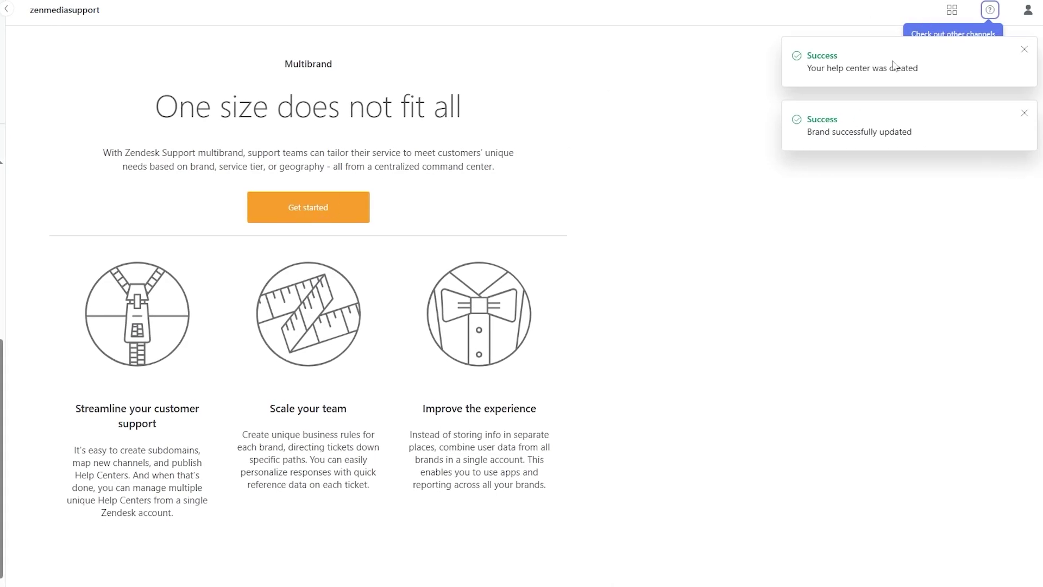
left_click_drag(845, 71, 1016, 82)
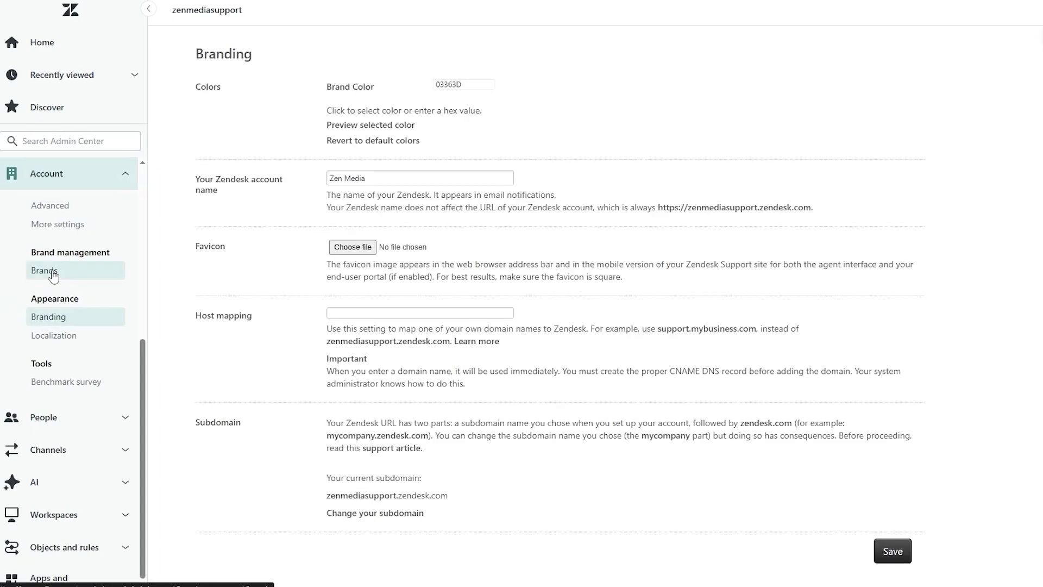
Step: Reselect Zen Media as the AI agent's brand and reload to refresh the help center warning
left_click(53, 275)
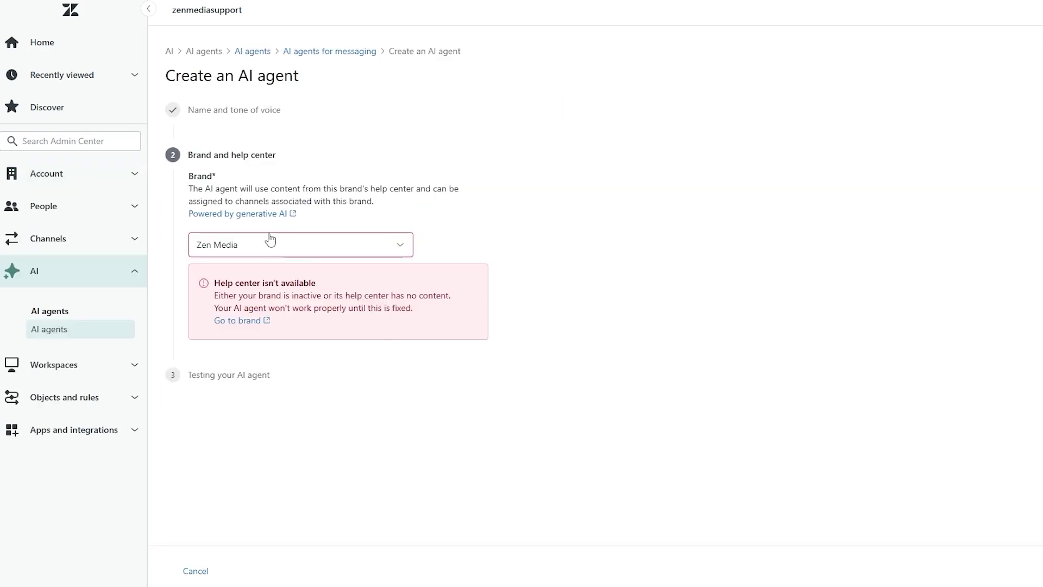
left_click(268, 242)
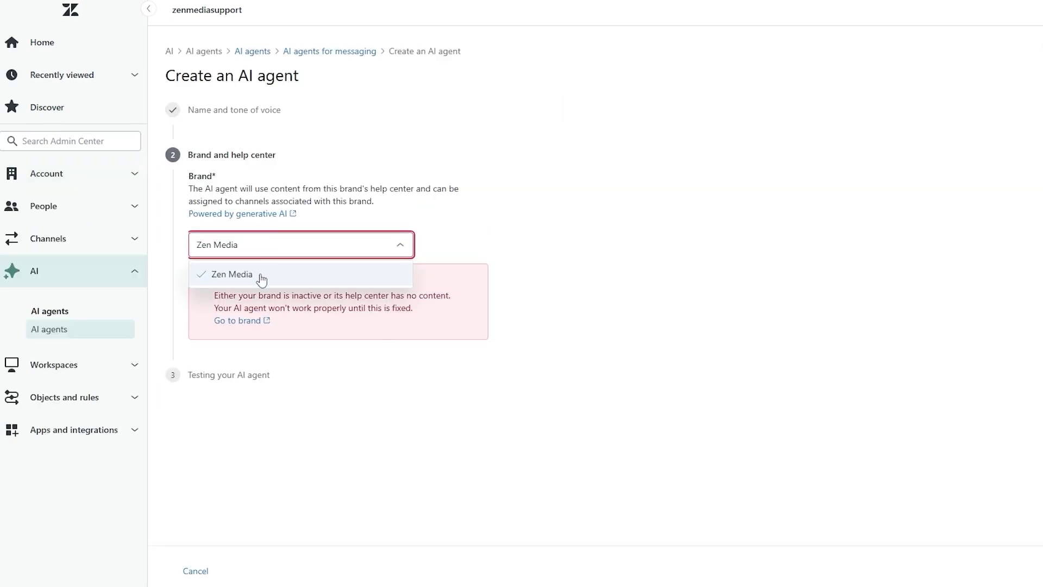
left_click(263, 277)
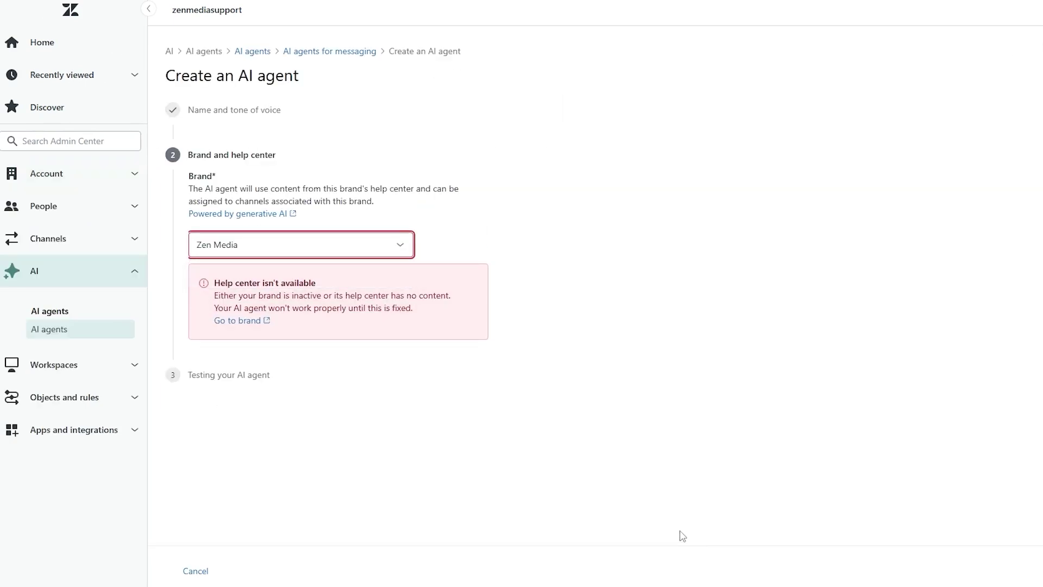
key("F5")
Step: Go to Channels > Facebook Pages in the Admin Center sidebar
left_click(53, 188)
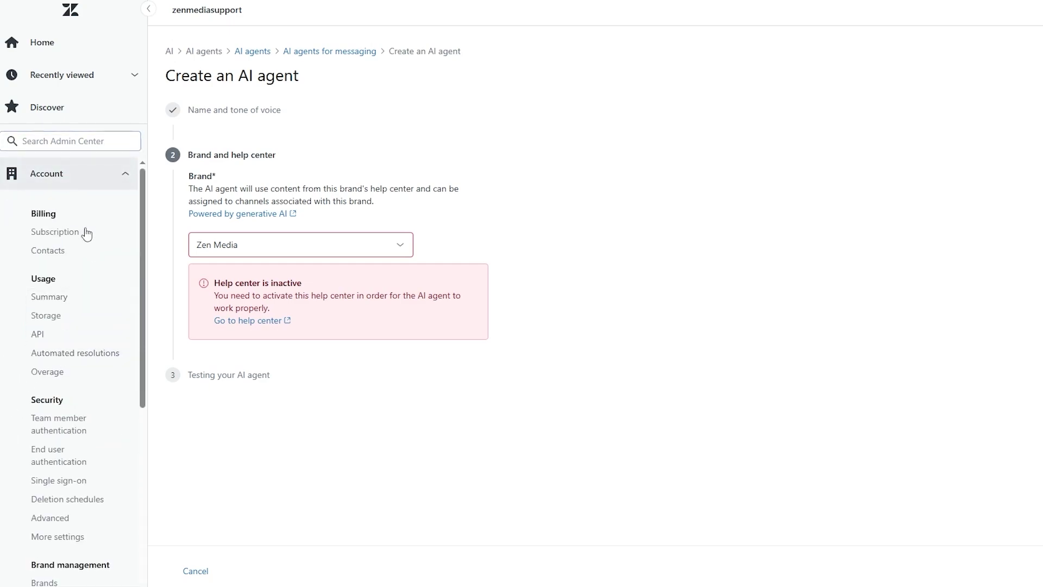
scroll(86, 371, "down", 1)
scroll(85, 371, "down", 5)
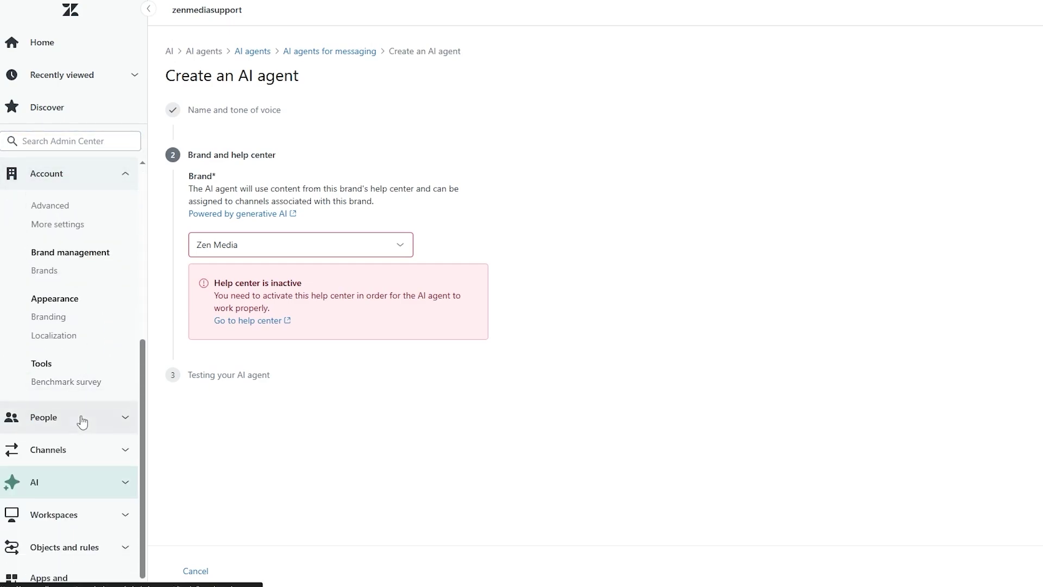
left_click(75, 451)
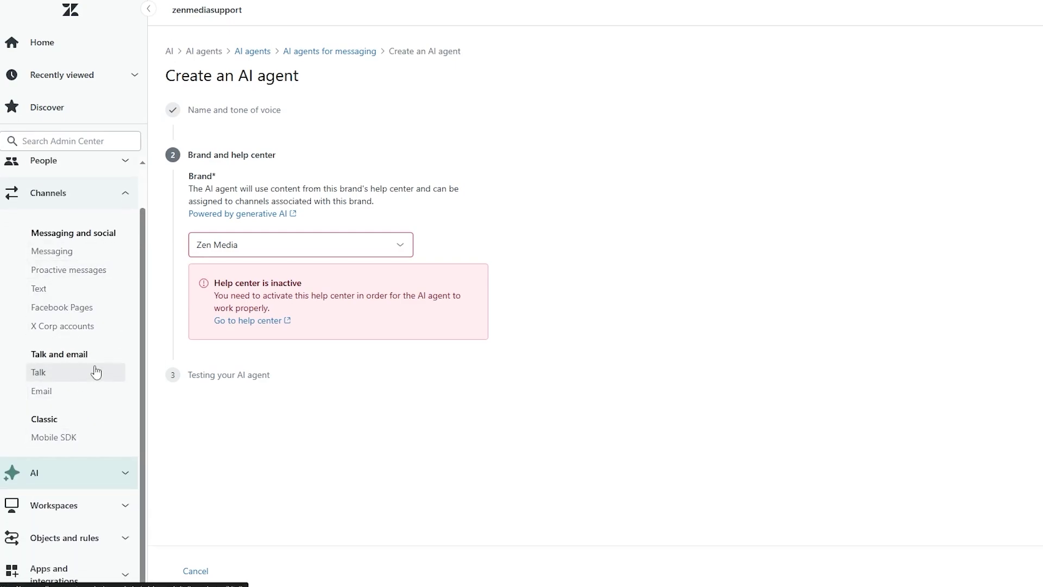
left_click(61, 314)
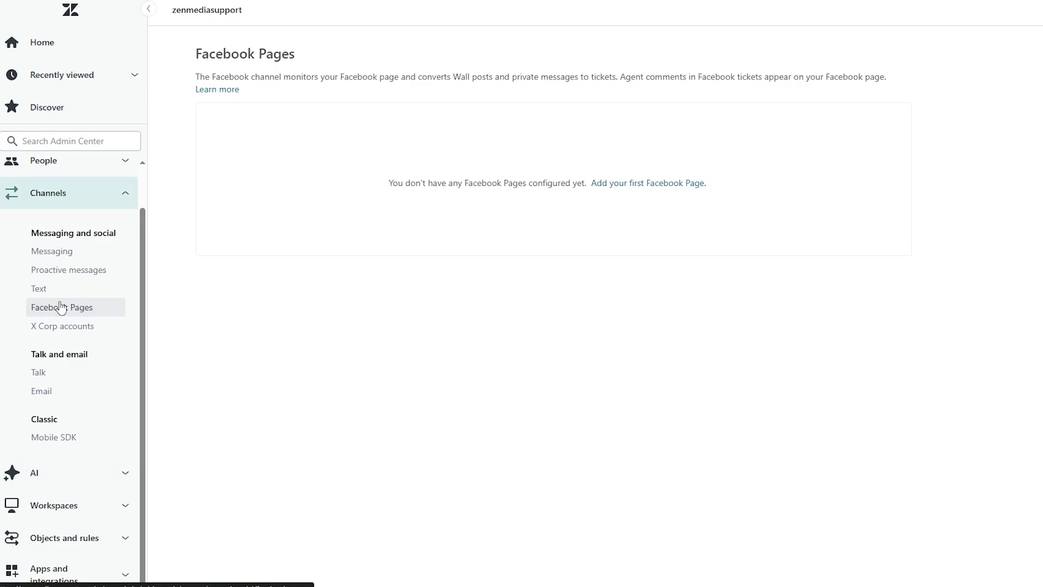
Step: Add the Game Reviews Facebook page with recent activity and unpublished posts enabled, continuing with the existing login
left_click(624, 185)
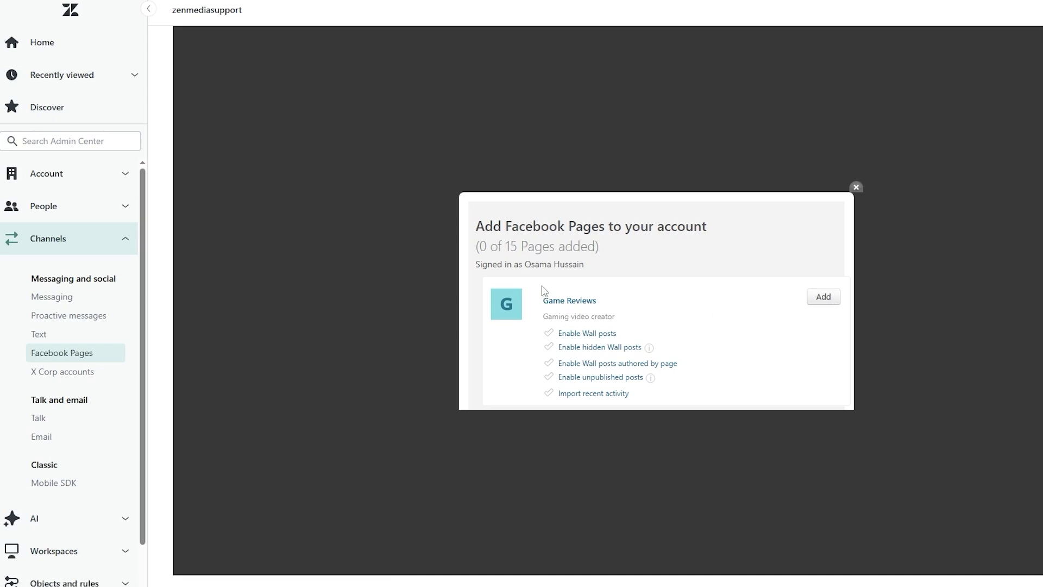
left_click_drag(528, 248, 580, 247)
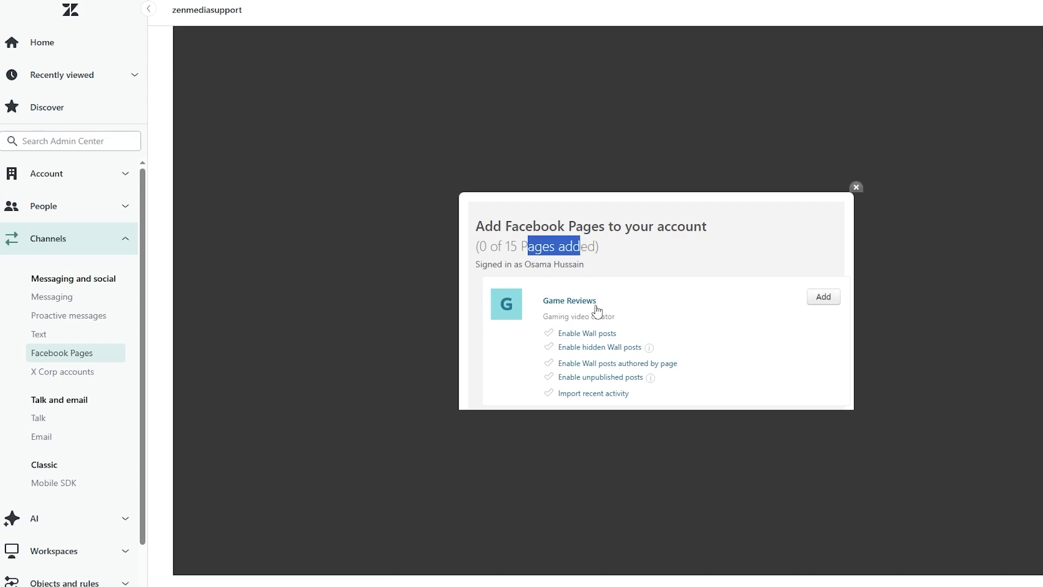
left_click(551, 400)
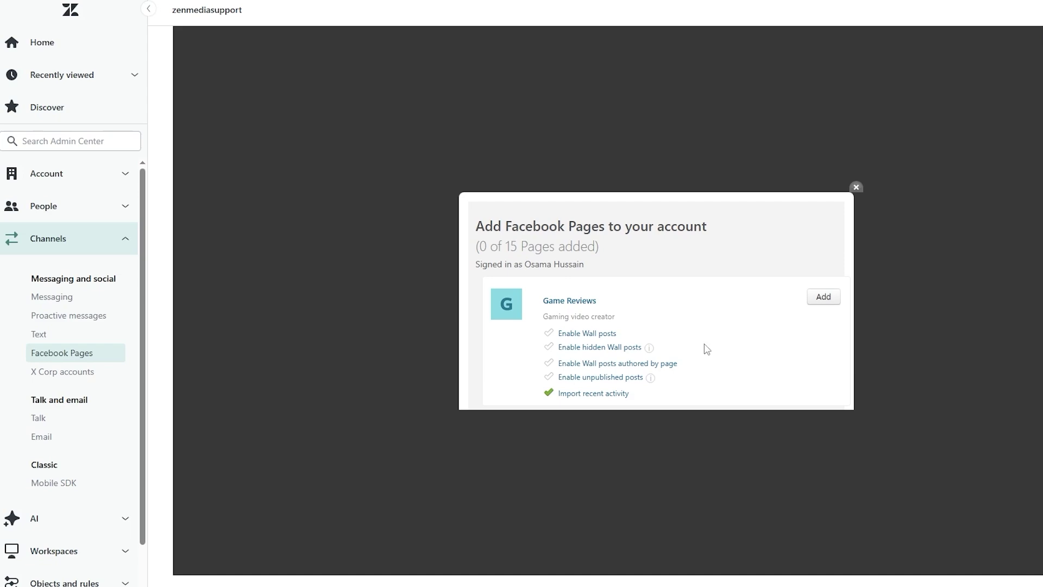
left_click(597, 380)
left_click(824, 297)
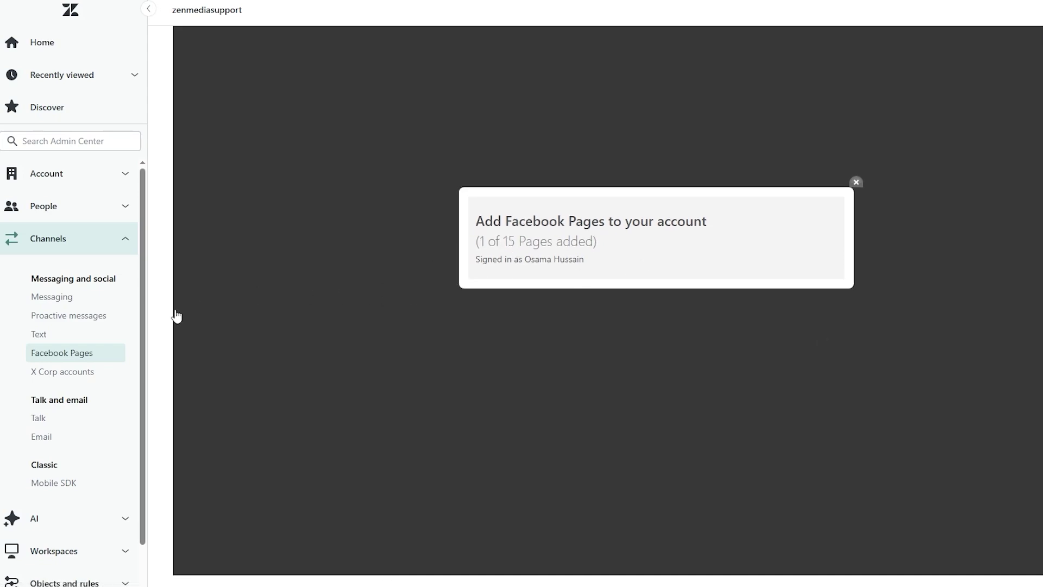
left_click(71, 358)
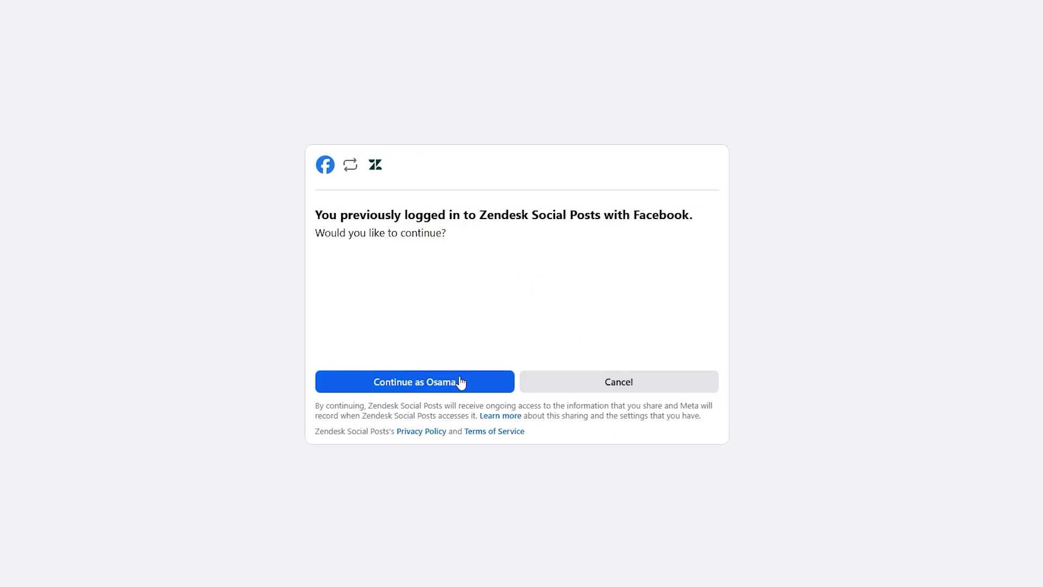
left_click(461, 382)
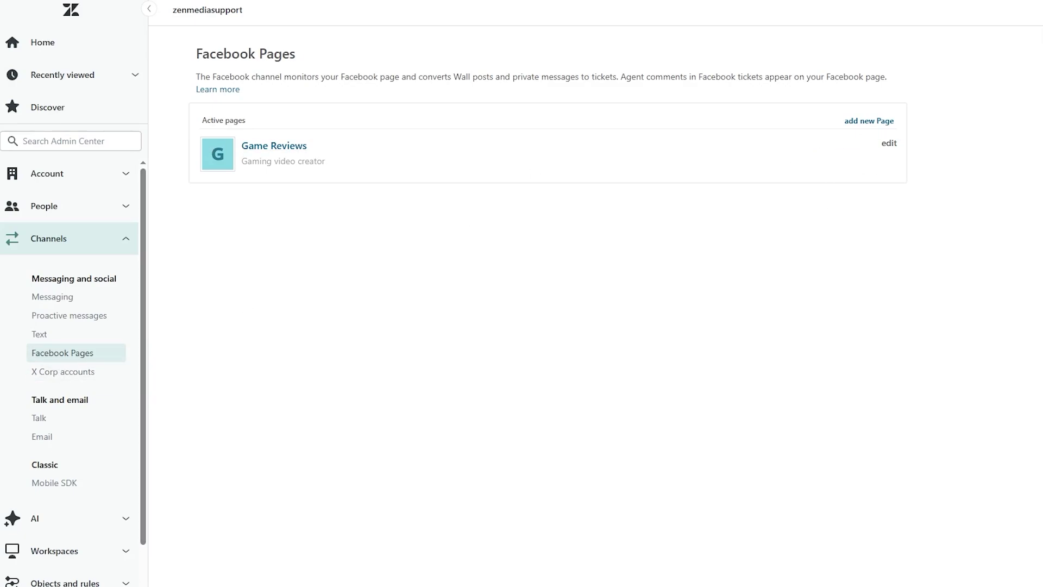
scroll(93, 392, "down", 1)
Step: Reopen AI agents setup with Zen Media as brand and review the help center inactive message
left_click(98, 282)
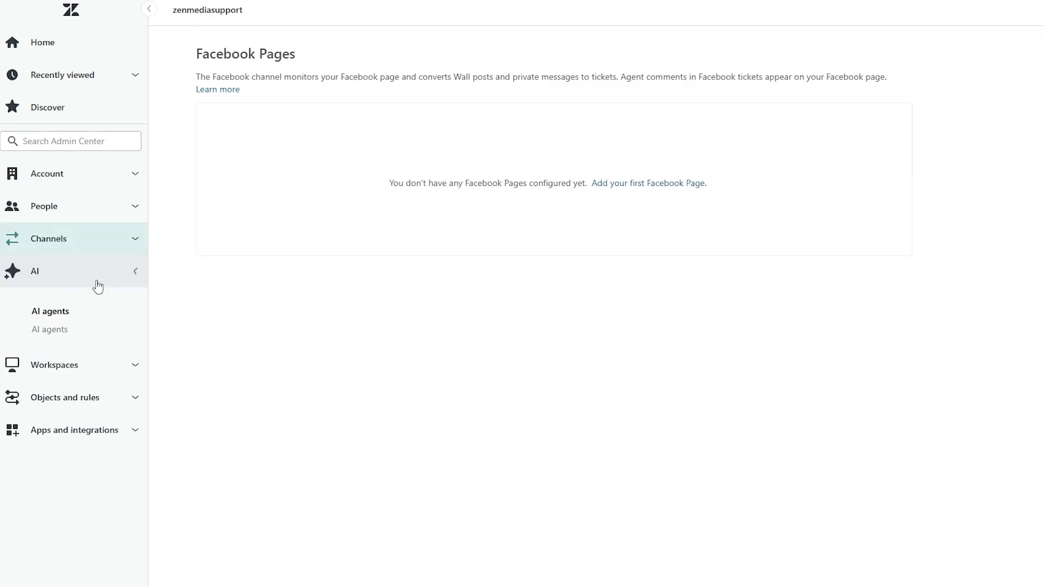
left_click(66, 329)
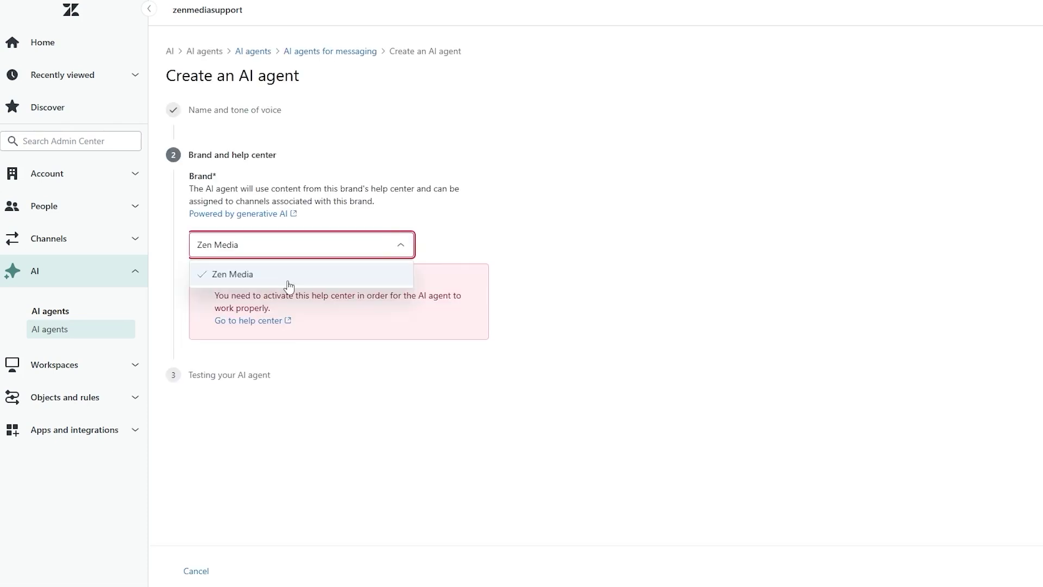
left_click(288, 275)
left_click_drag(215, 296, 321, 296)
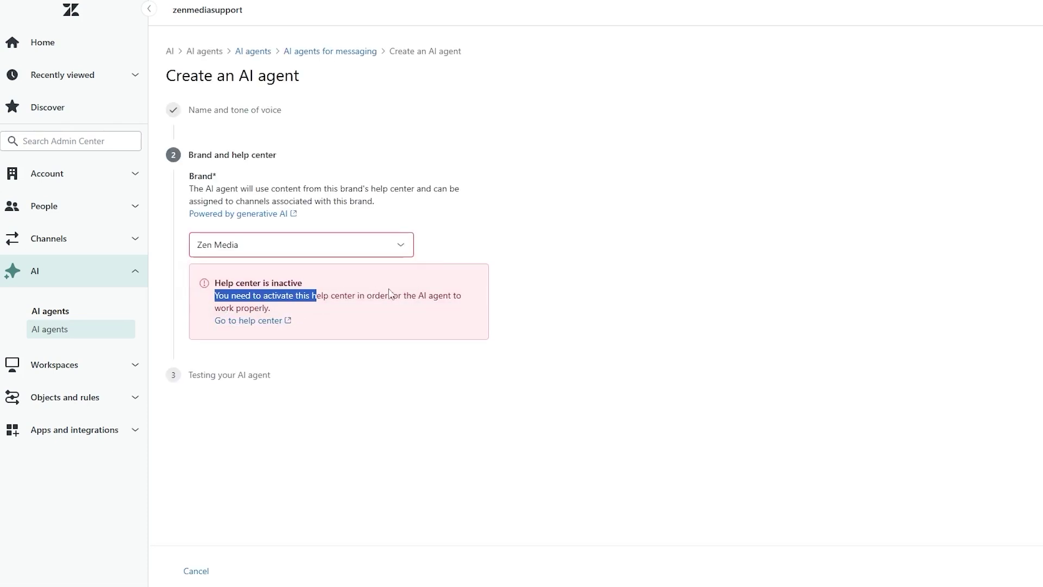
left_click(320, 296)
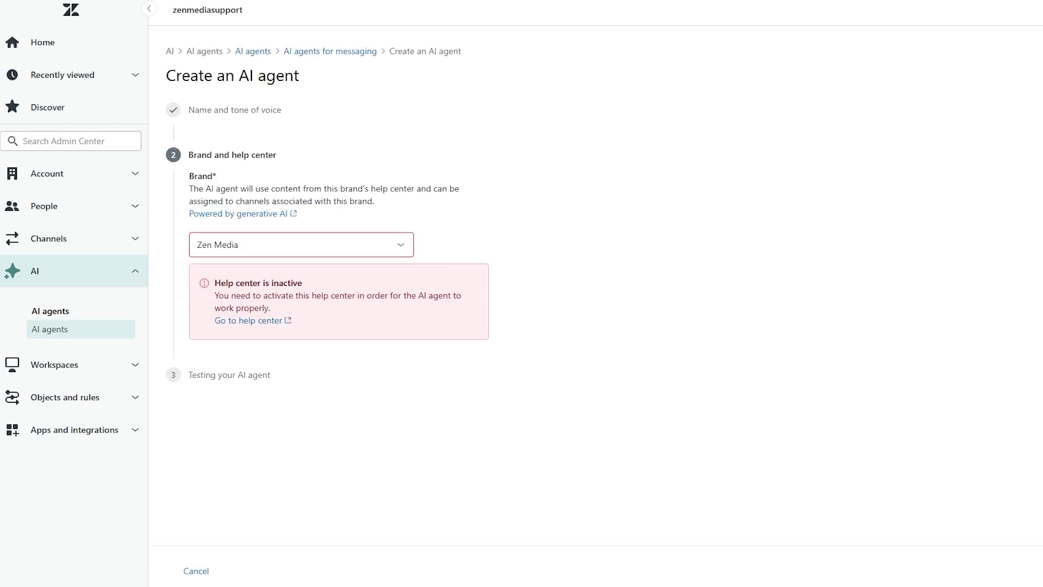
Step: Follow the link to Zen Media's help center settings and review its activation warning
left_click(252, 321)
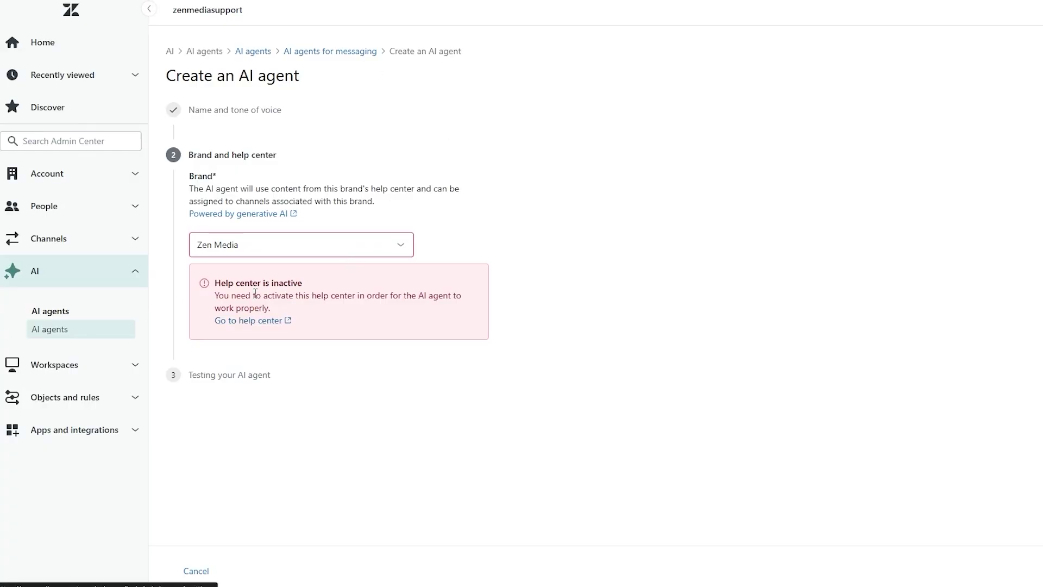
left_click_drag(274, 296, 334, 301)
left_click(334, 301)
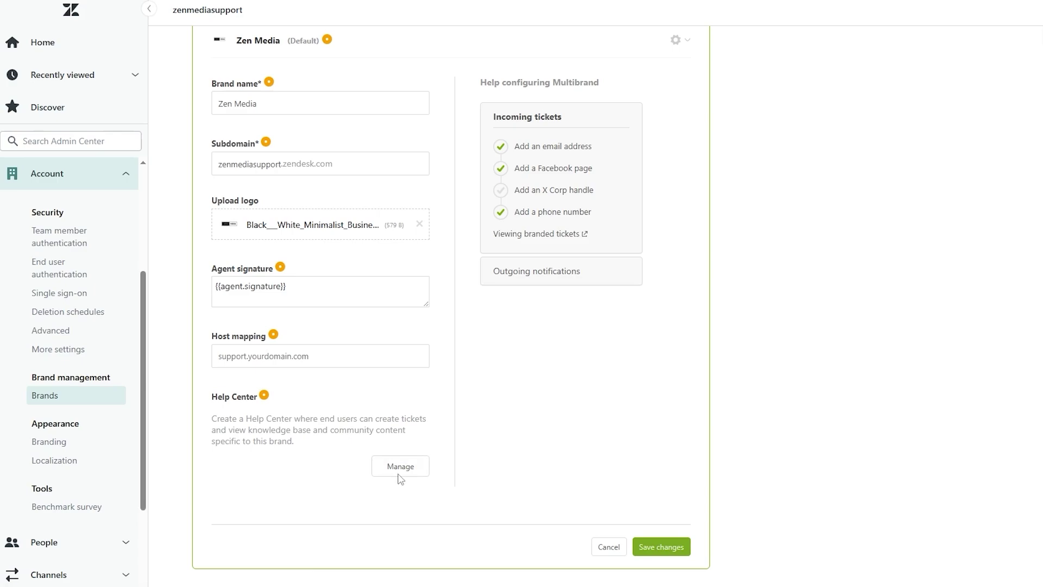
left_click_drag(224, 418, 357, 420)
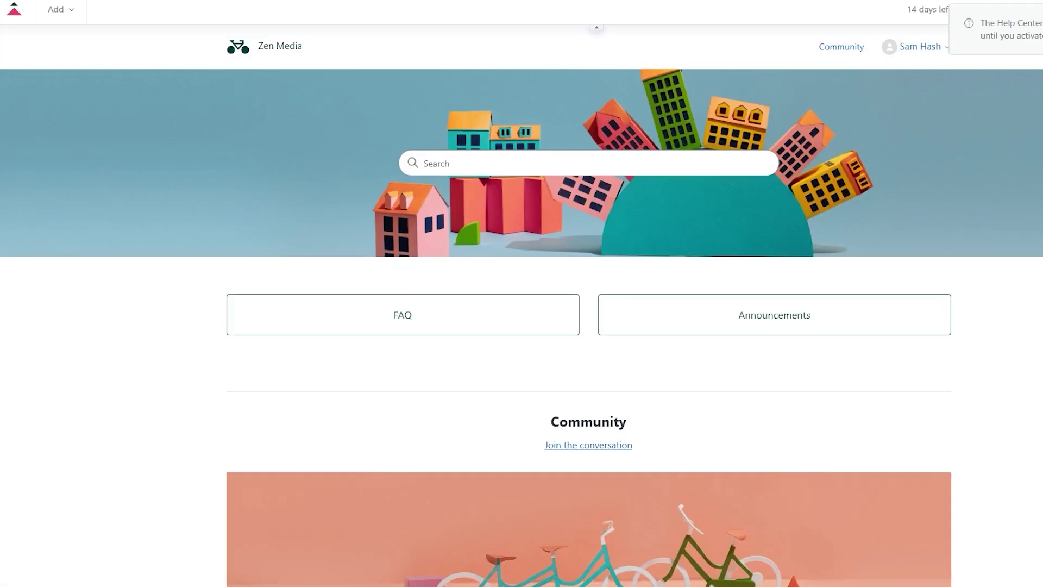
Step: Activate the Zen Media help center from its general settings
scroll(527, 365, "down", 3)
scroll(527, 365, "up", 3)
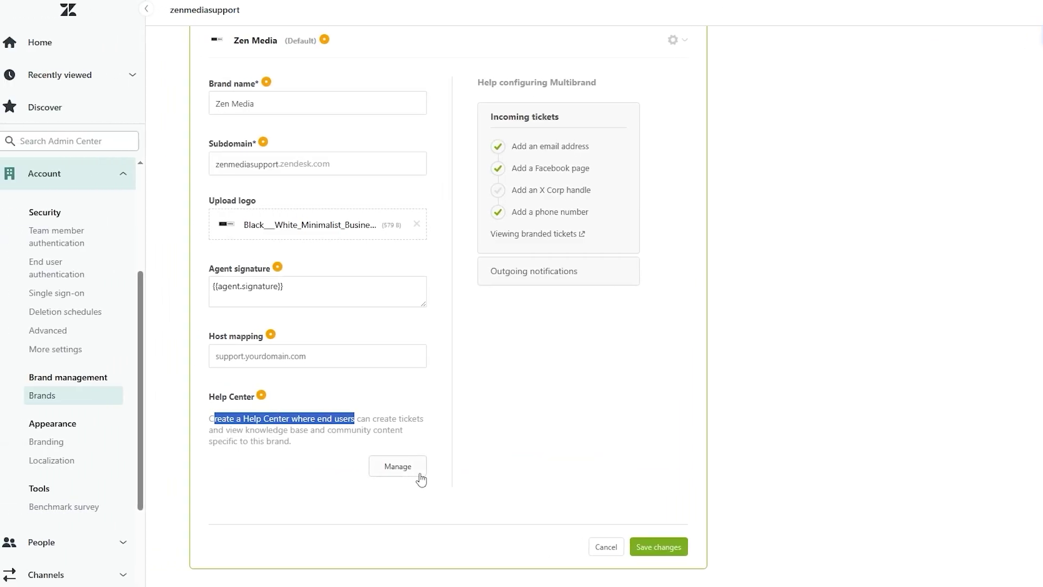
left_click(422, 478)
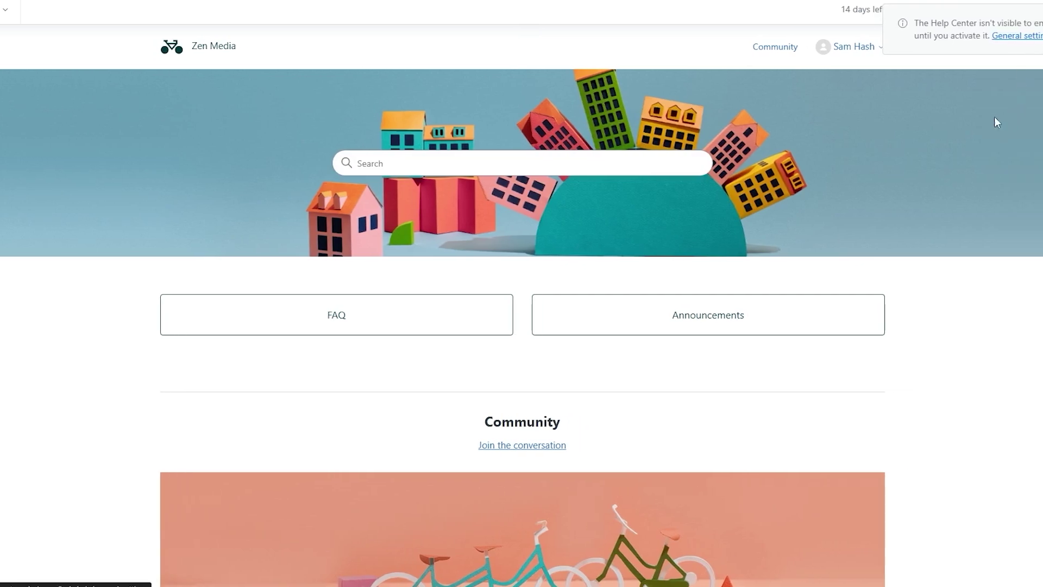
left_click(1015, 100)
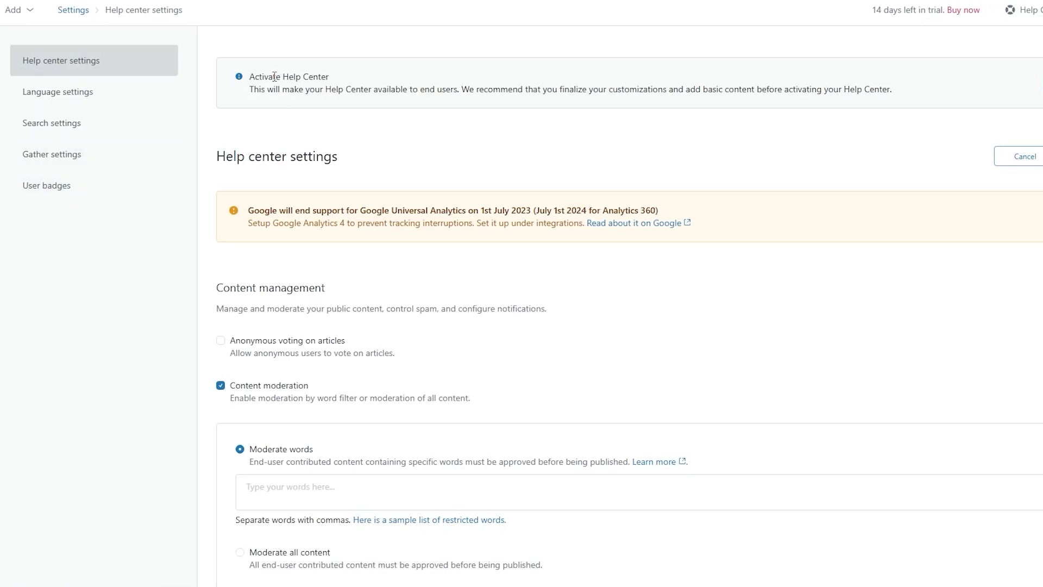
left_click_drag(275, 76, 329, 77)
left_click(329, 76)
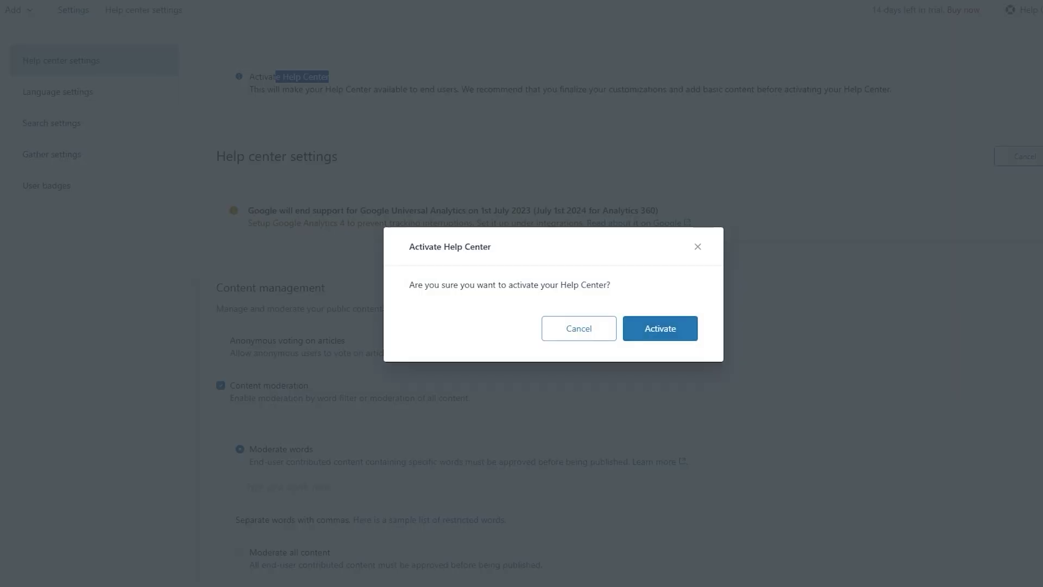
left_click(681, 325)
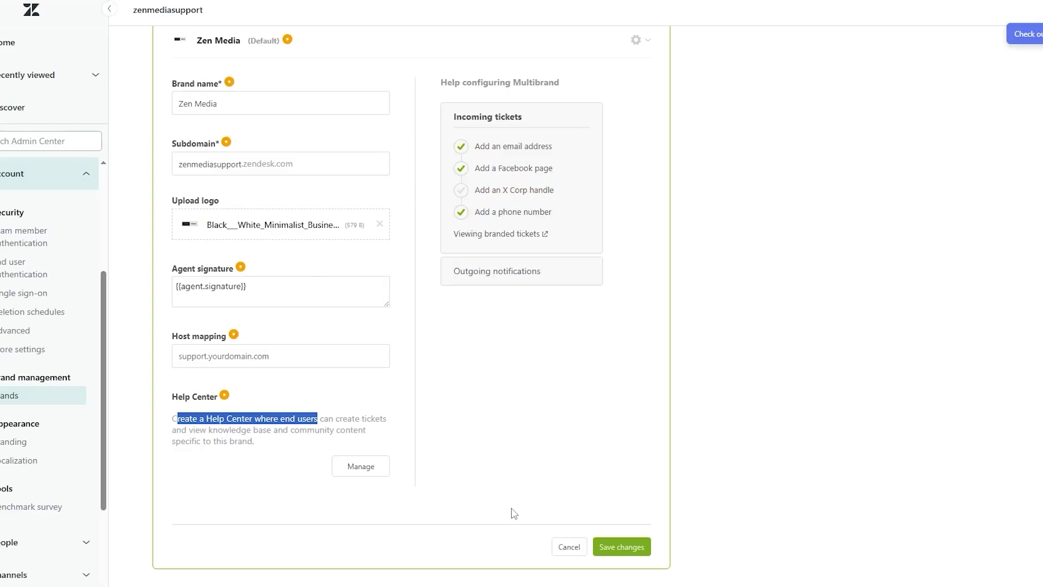
Step: Save the Zen Media brand changes and check the brand updated confirmation
left_click(626, 549)
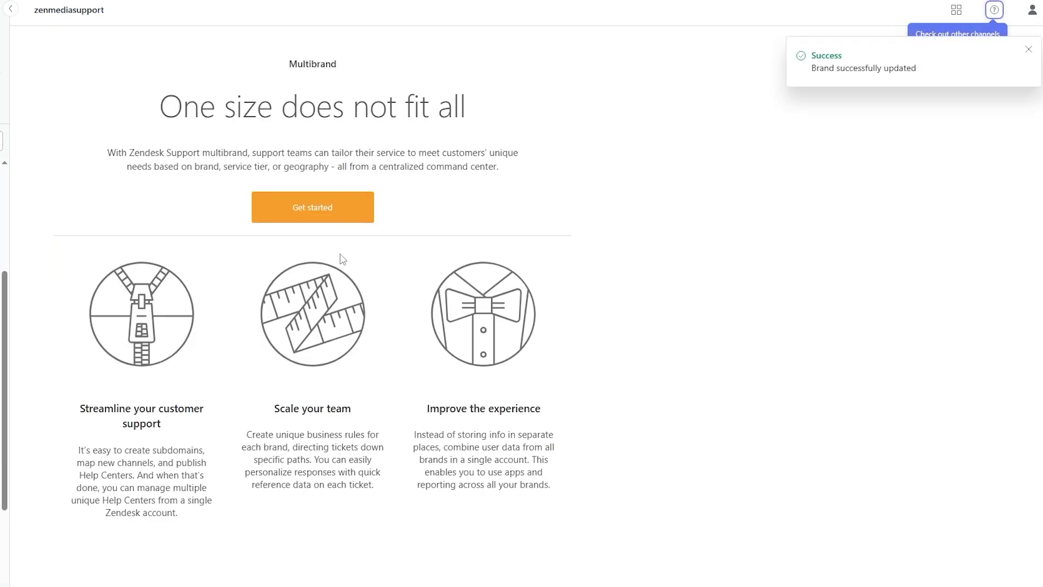
left_click_drag(834, 70, 881, 72)
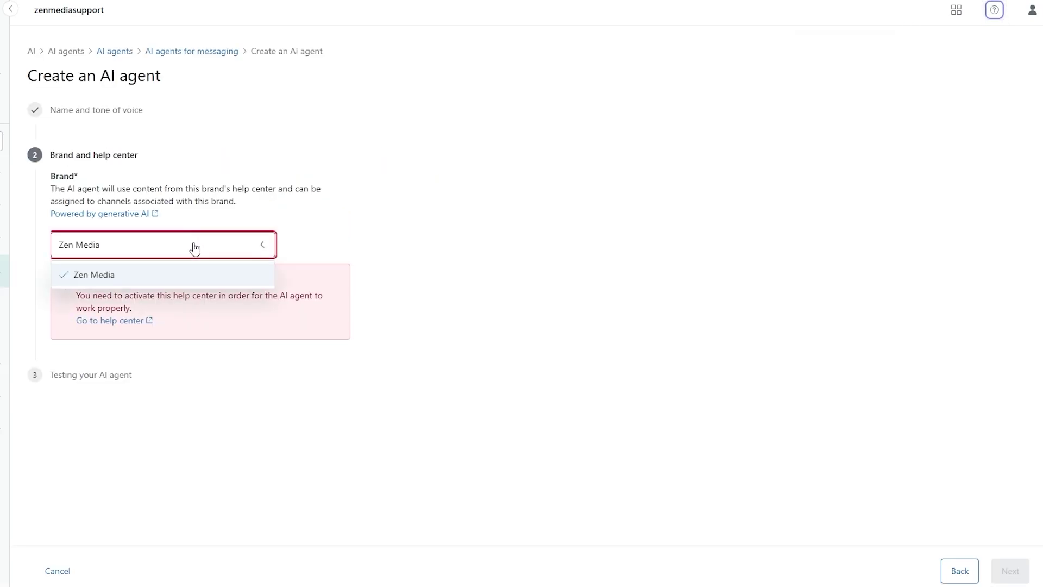
left_click(195, 249)
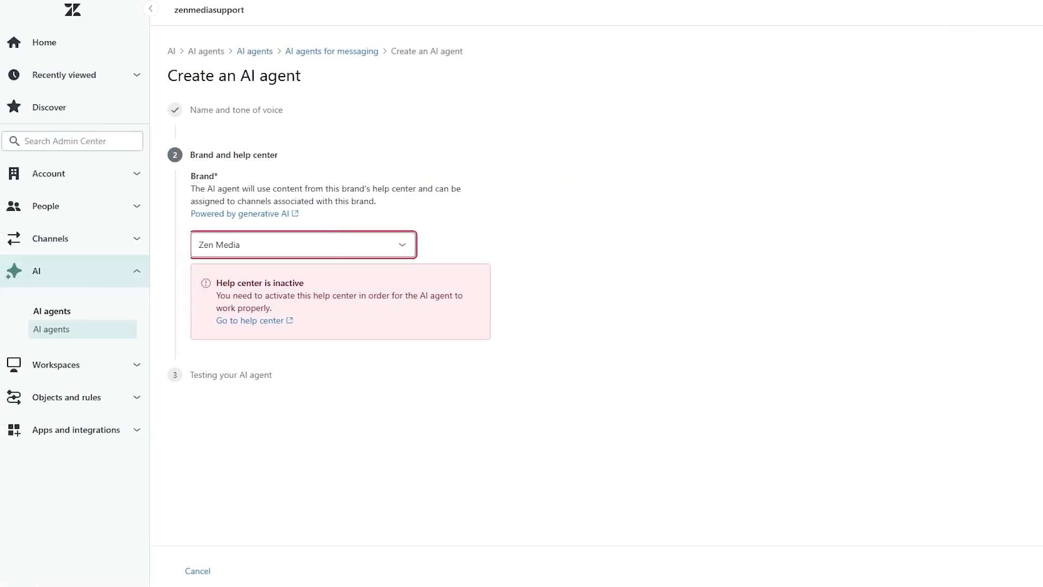
Step: Reload the AI agent form, keep the Joe's Coffee name, and choose the Zen Media brand
key("F5")
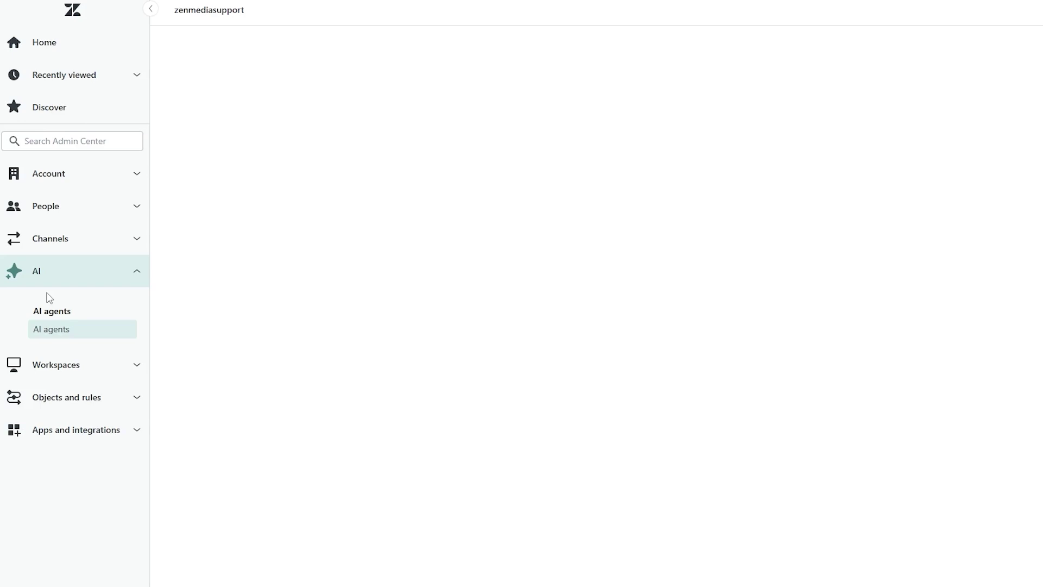
left_click_drag(287, 156, 223, 179)
key("Return")
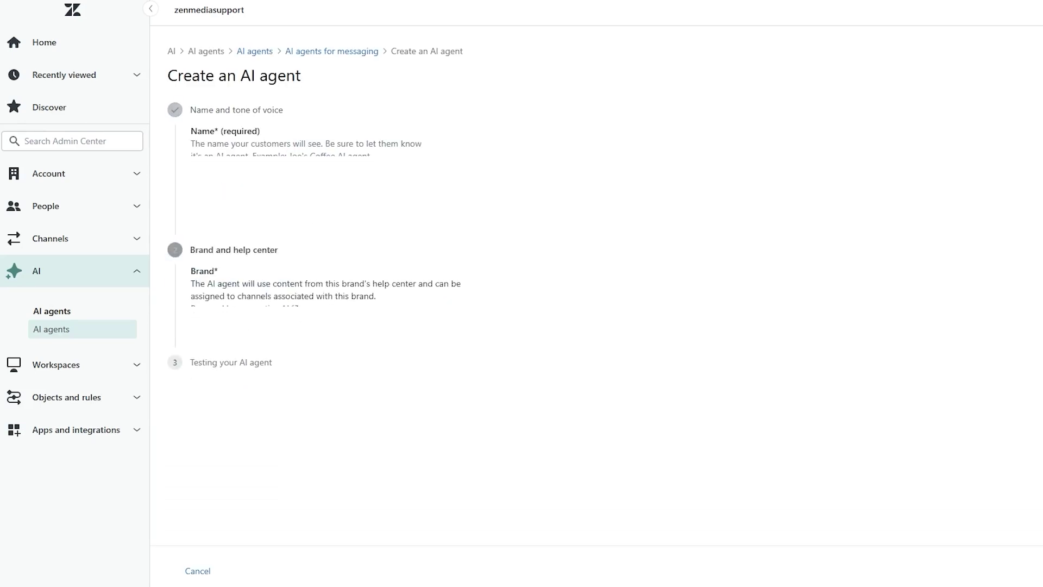
left_click(235, 256)
left_click(204, 252)
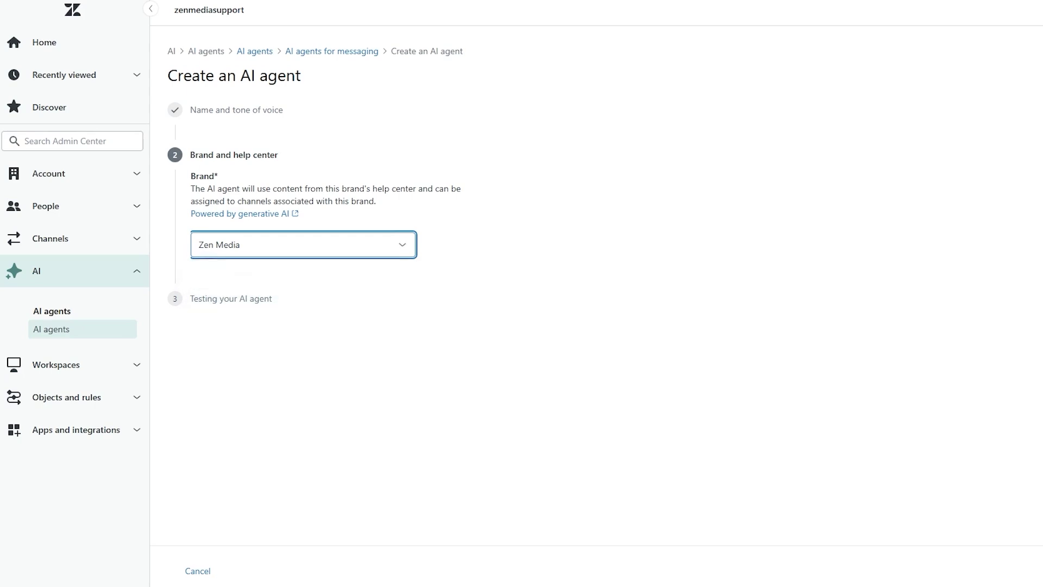
key("Tab")
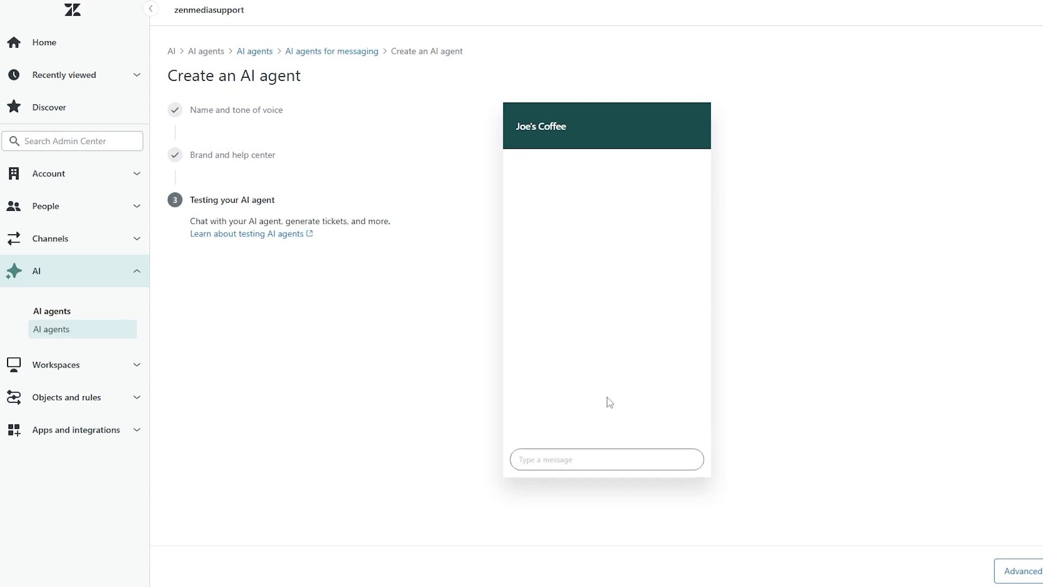
Step: Send 'hello' to the agent in the test chat
left_click(598, 457)
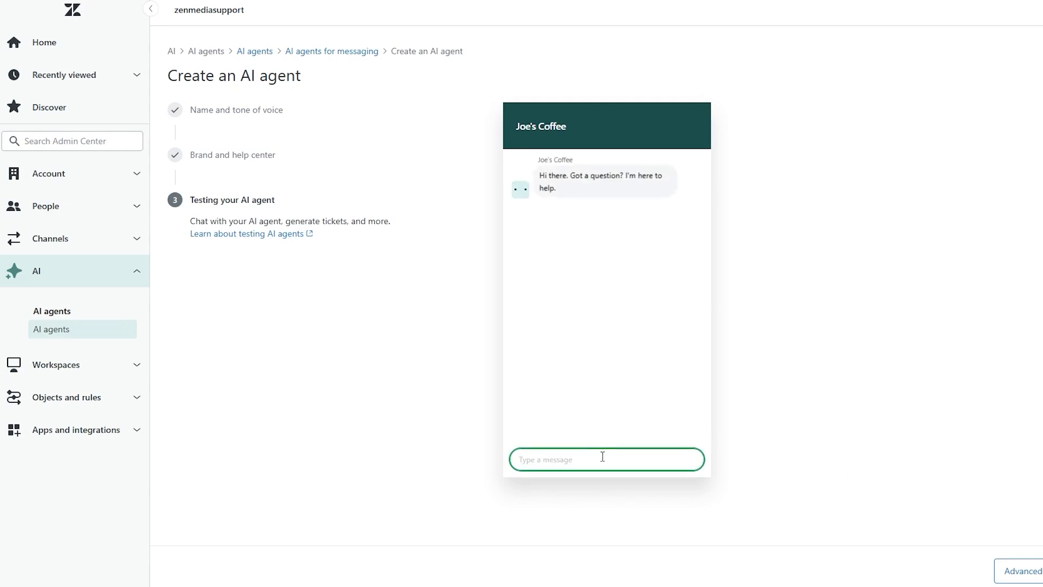
type("hello")
key("Return")
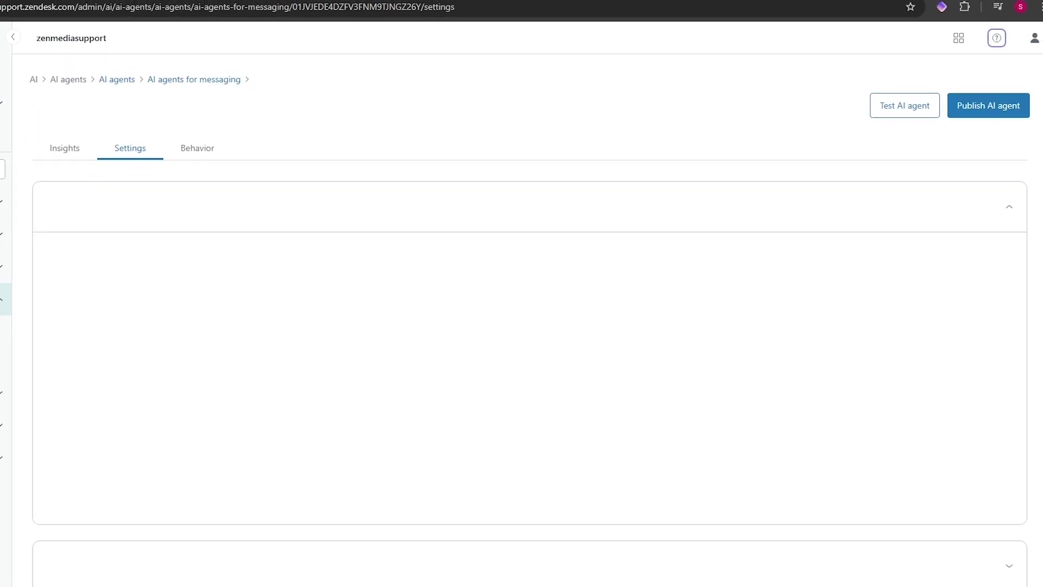
Step: Publish the Joe's Coffee AI agent to the Zen Media Web Widget, then publish its current settings again
left_click(972, 105)
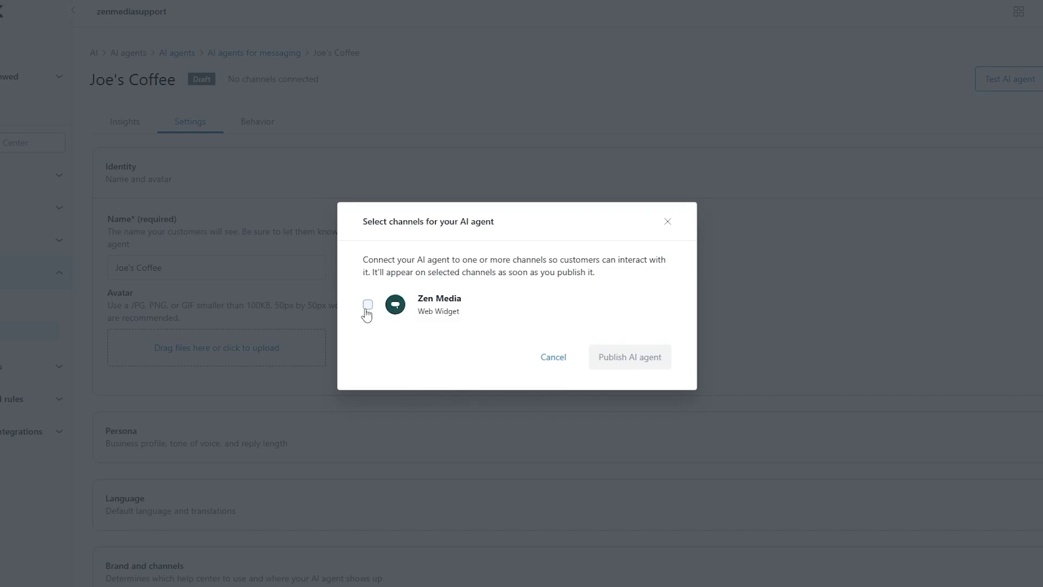
left_click(368, 304)
left_click(642, 364)
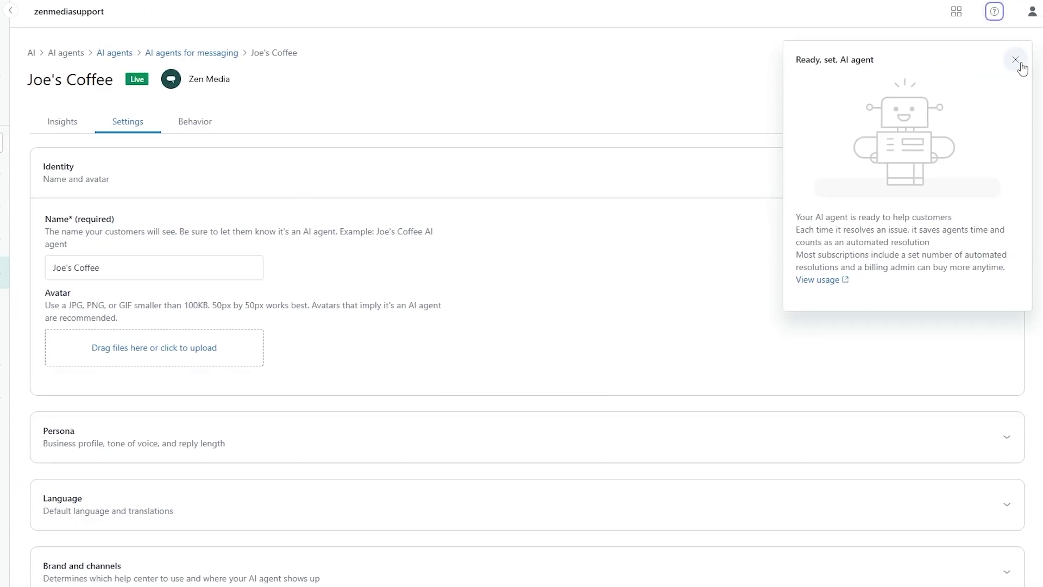
left_click(1016, 60)
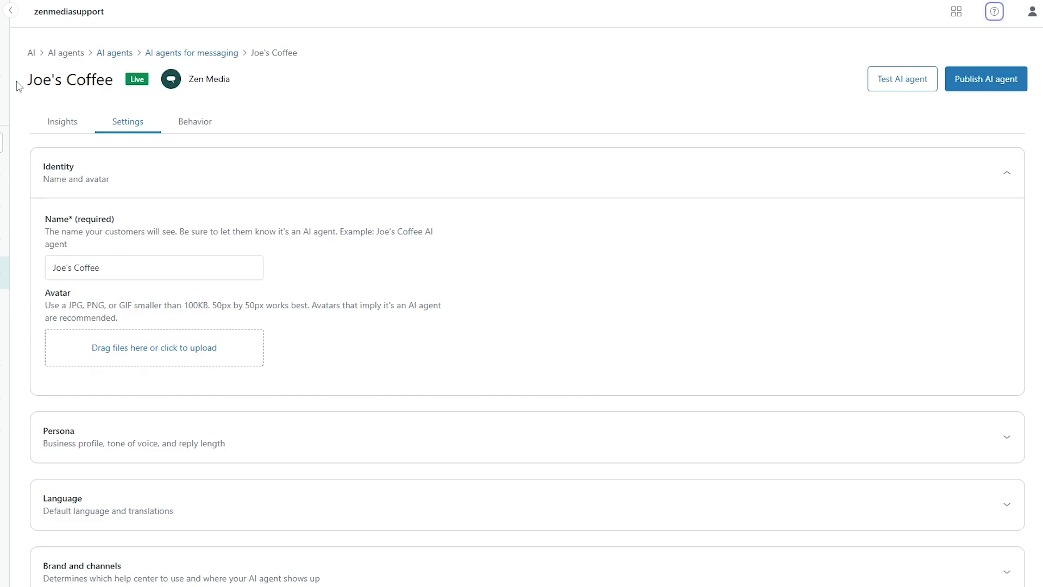
left_click_drag(19, 85, 146, 81)
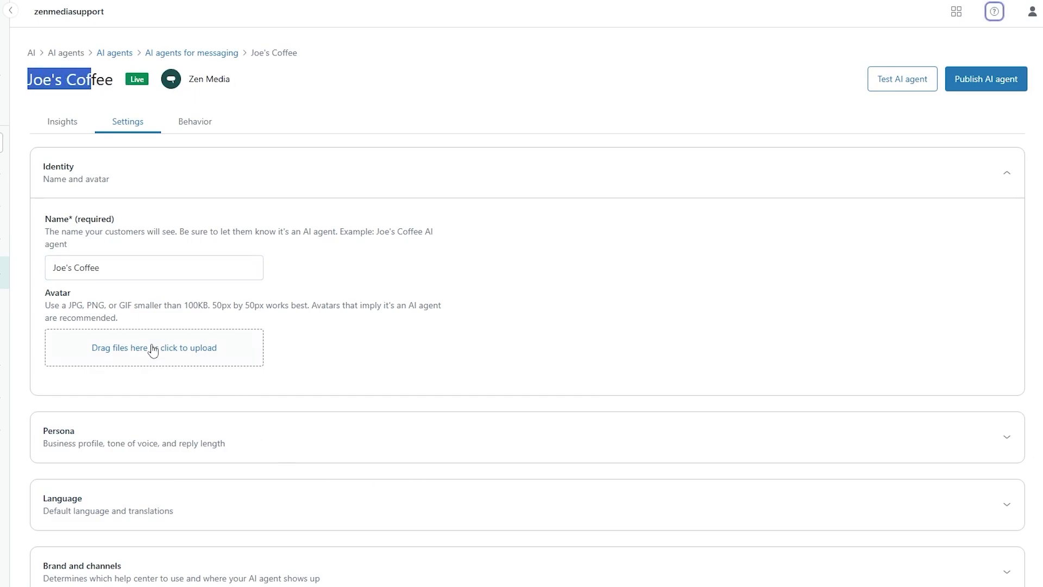
scroll(132, 398, "down", 3)
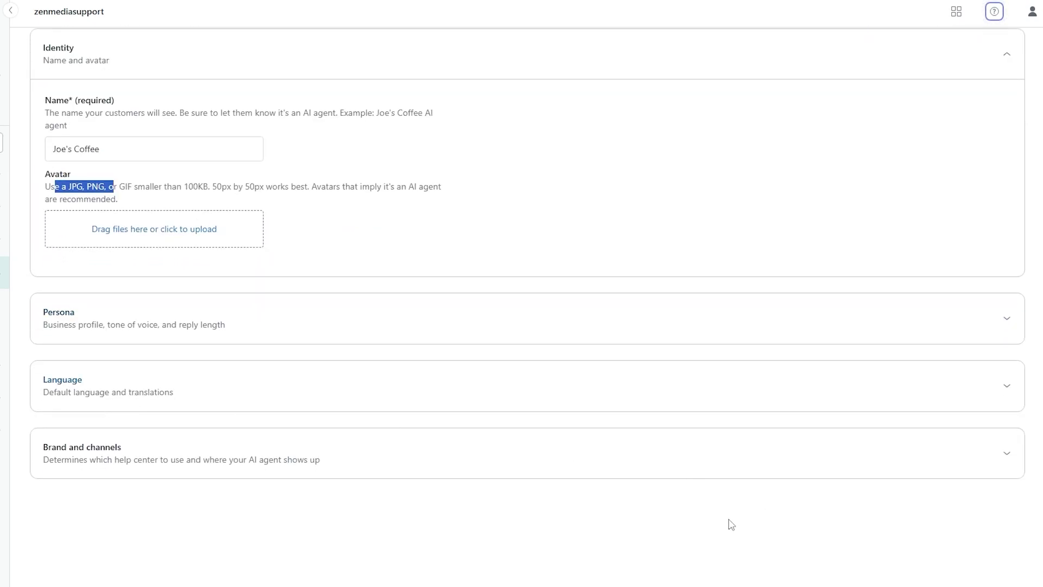
scroll(345, 466, "up", 3)
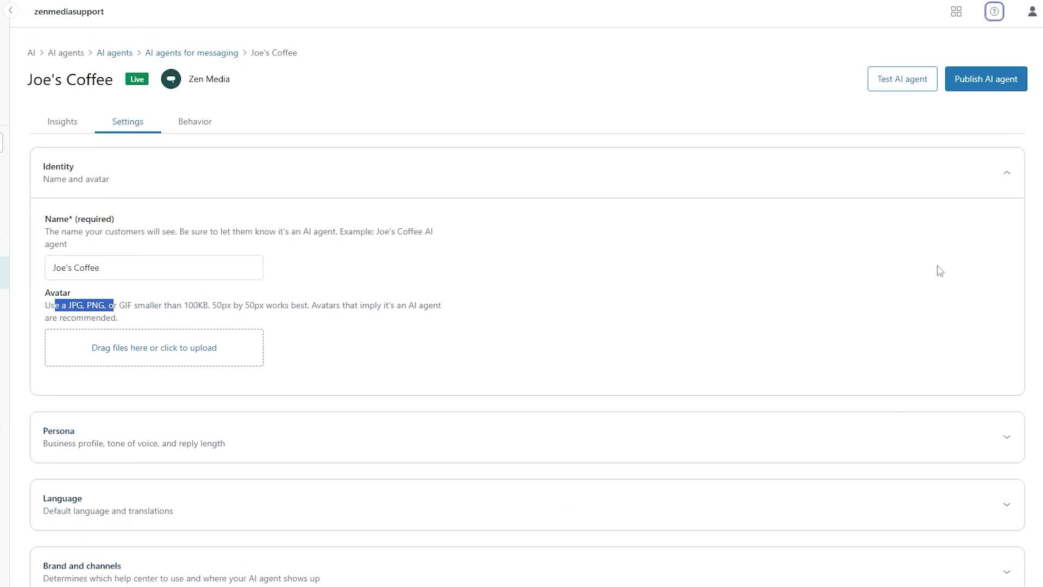
left_click(977, 94)
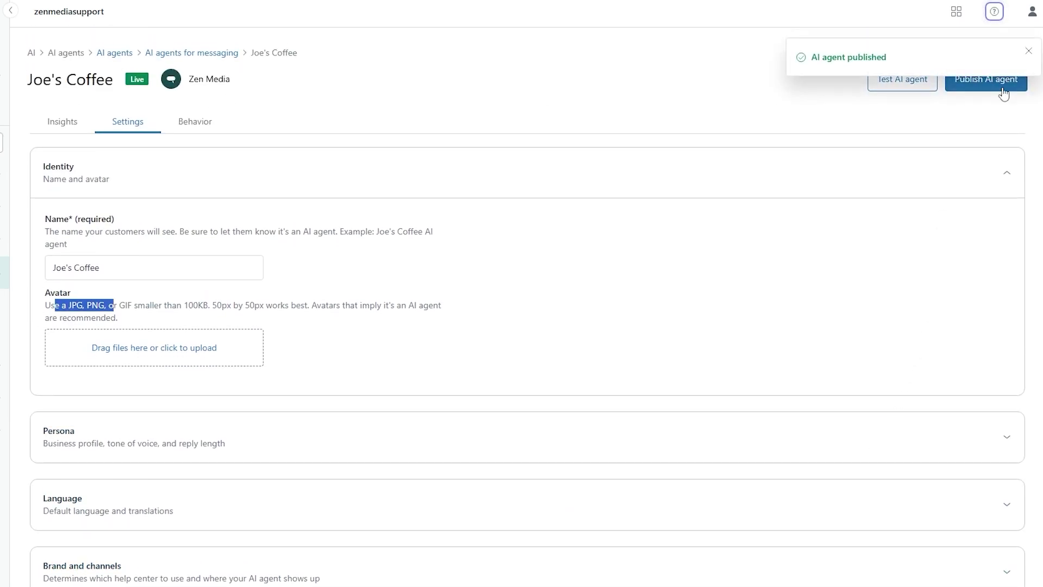